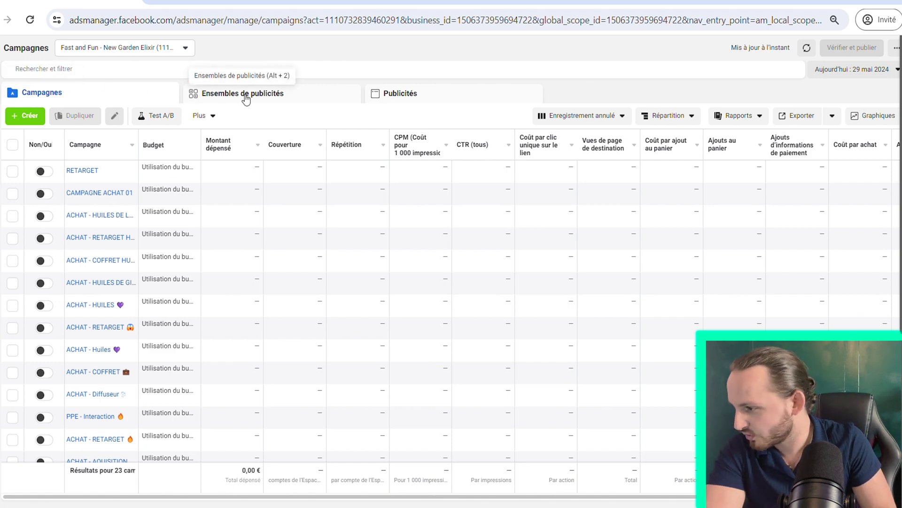
Look through the account's ad set and ad levels, and return to the campaign list
{"action": "left_click", "coordinate": [216, 93]}
{"action": "left_click", "coordinate": [68, 99]}
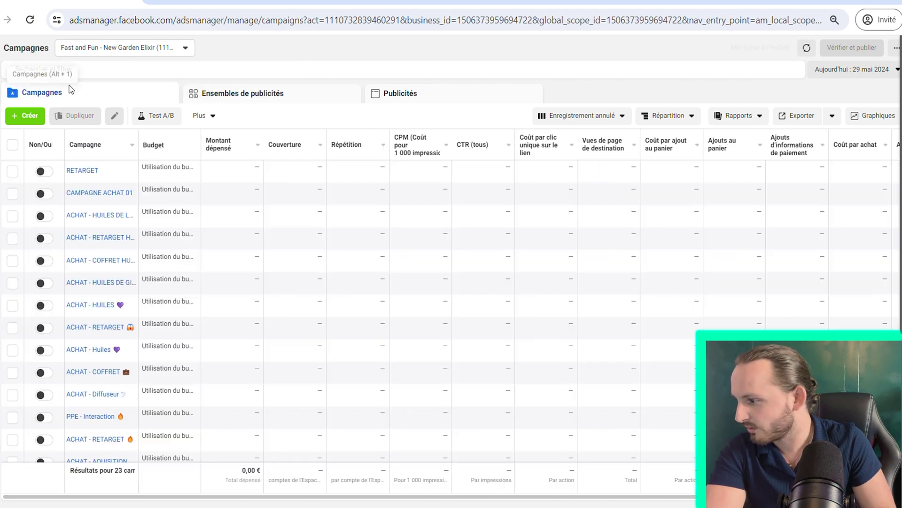
{"action": "left_click", "coordinate": [235, 94]}
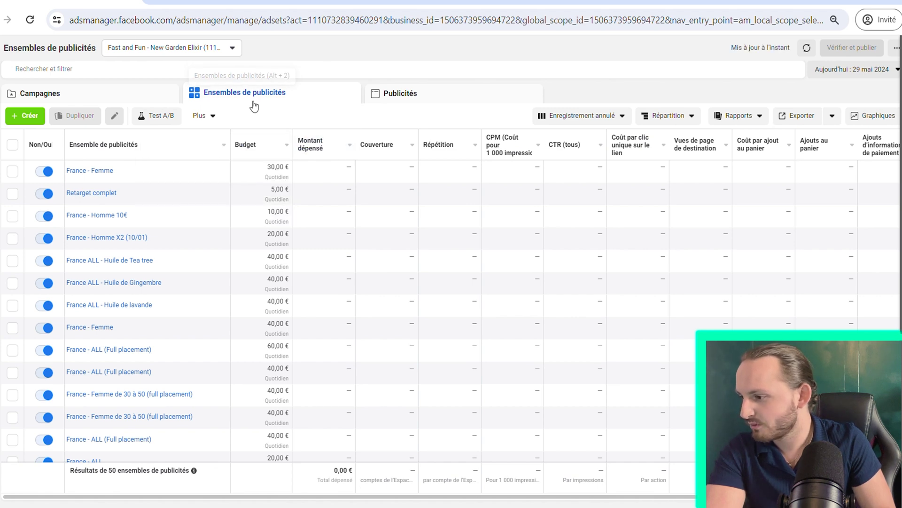
{"action": "left_click", "coordinate": [393, 92]}
{"action": "left_click", "coordinate": [315, 98]}
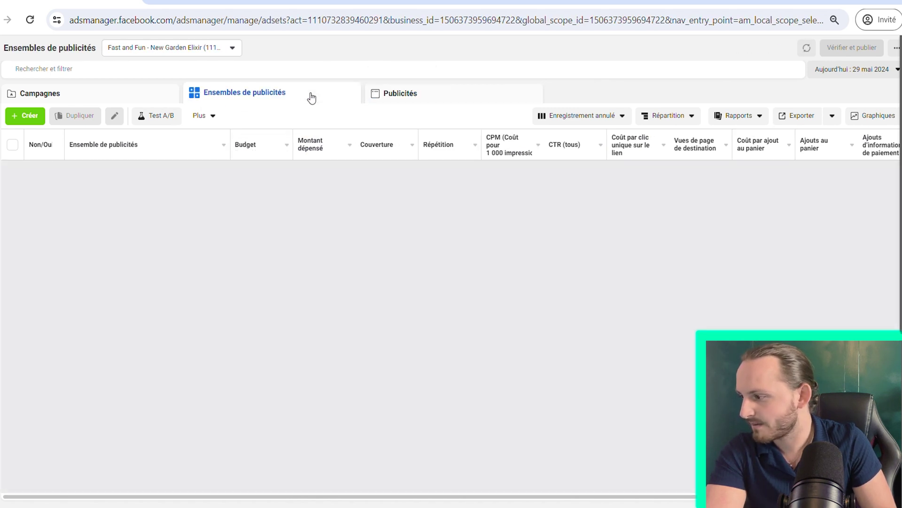
{"action": "left_click", "coordinate": [120, 100]}
{"action": "left_click", "coordinate": [246, 94]}
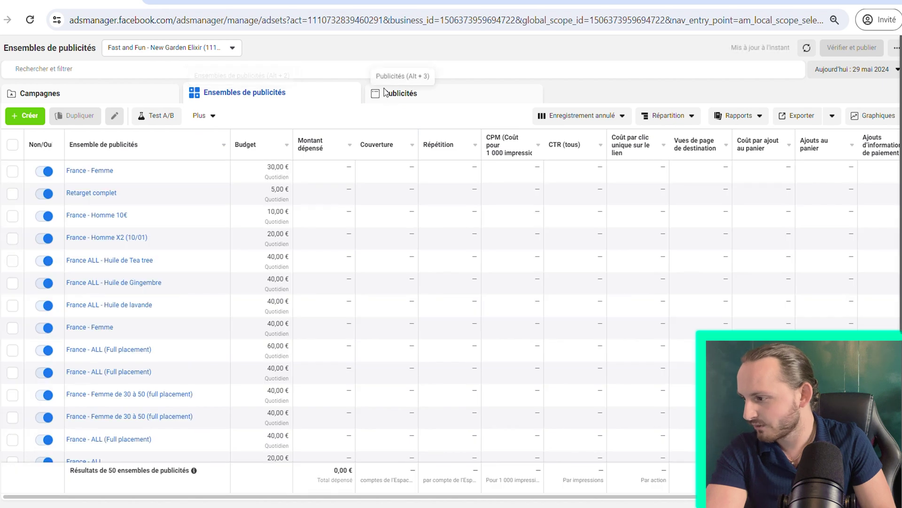
{"action": "left_click", "coordinate": [125, 96]}
{"action": "left_click", "coordinate": [229, 90]}
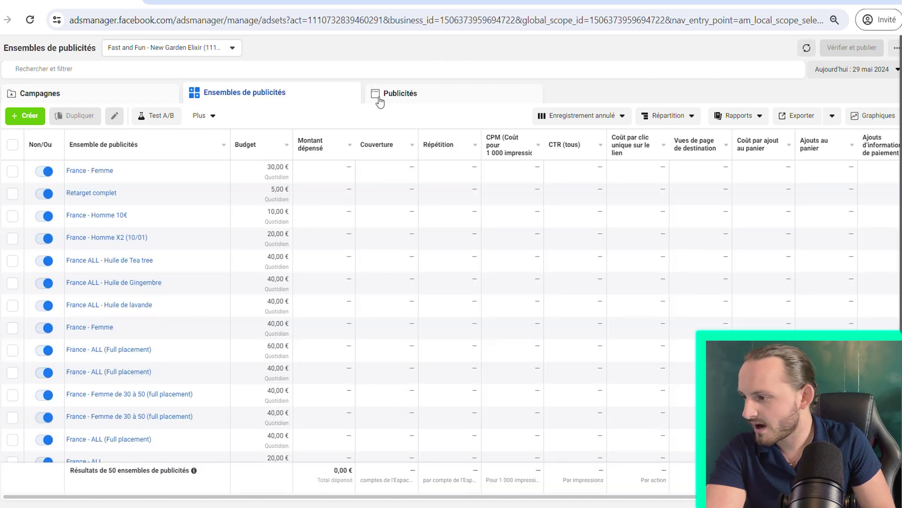
{"action": "left_click", "coordinate": [374, 96]}
{"action": "left_click", "coordinate": [299, 101]}
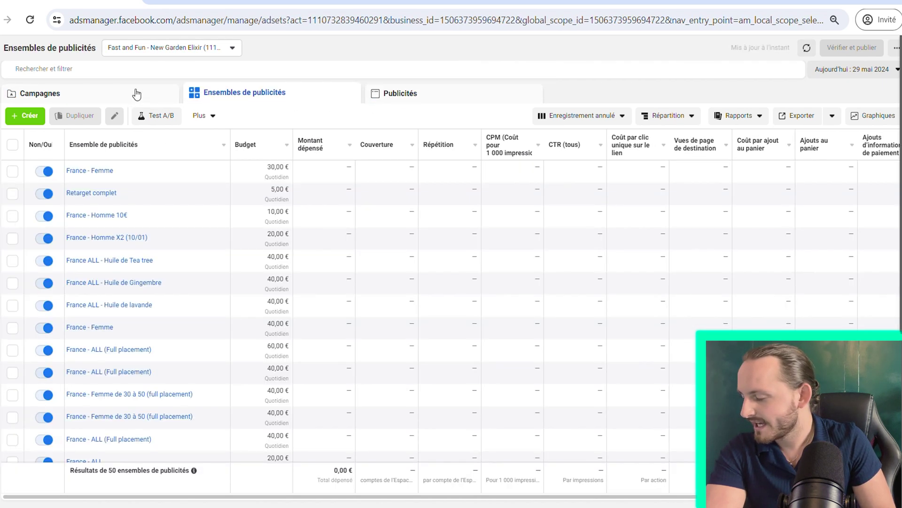
{"action": "left_click", "coordinate": [136, 93]}
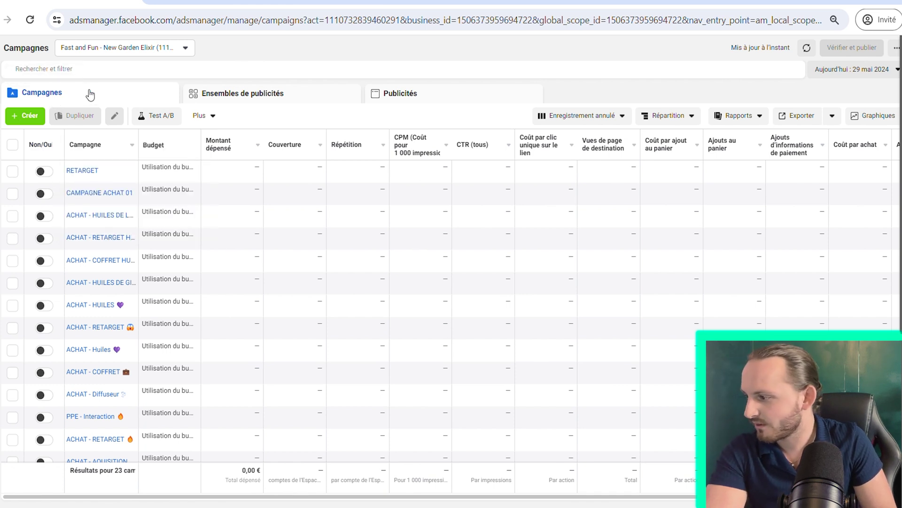
Create a new campaign with the Ventes objective, Enchères buying type and the manual sales campaign configuration
{"action": "left_click", "coordinate": [36, 118]}
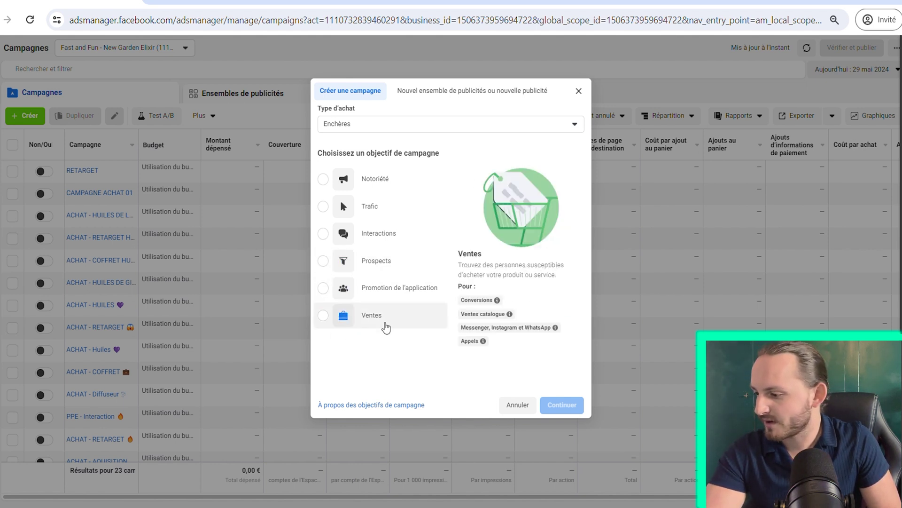
{"action": "left_click", "coordinate": [381, 326]}
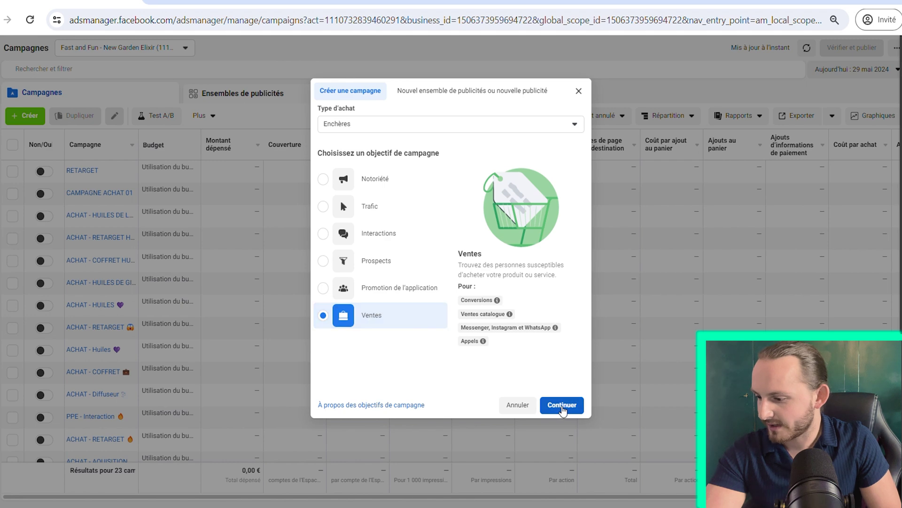
{"action": "left_click", "coordinate": [562, 404]}
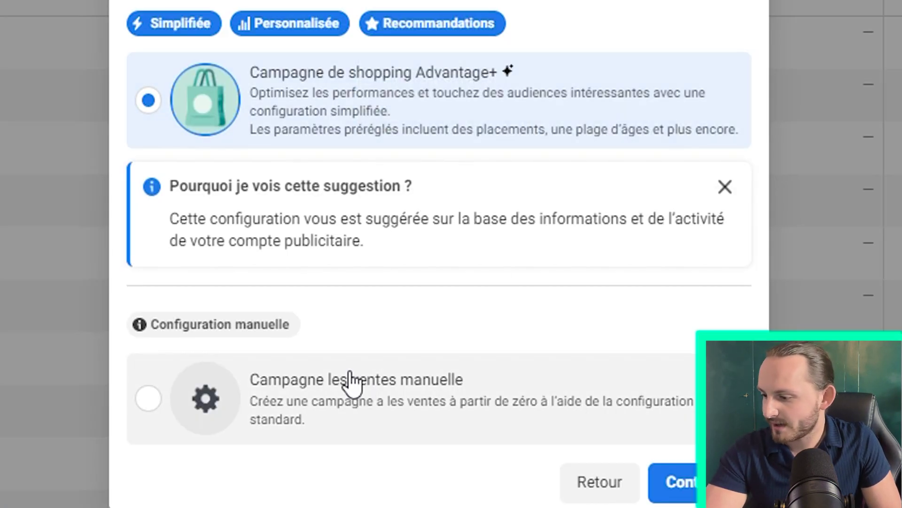
{"action": "left_click", "coordinate": [433, 413]}
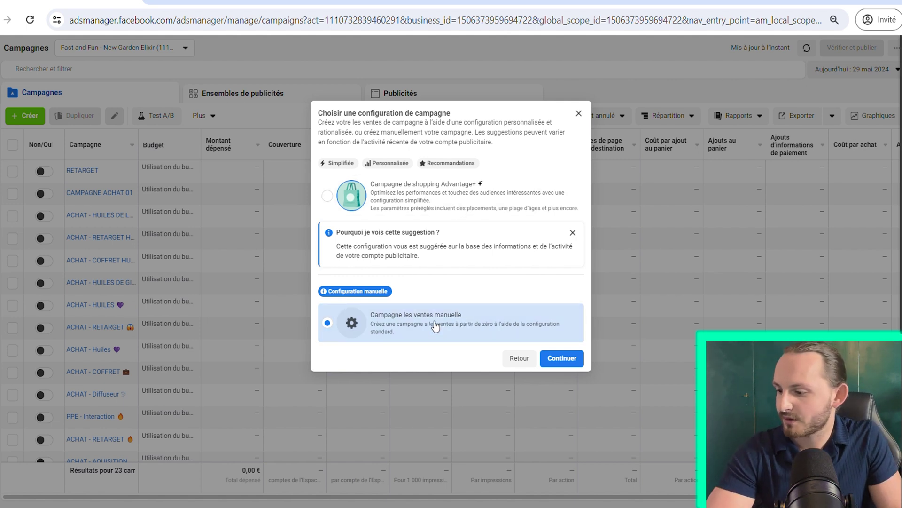
{"action": "key", "text": "Return"}
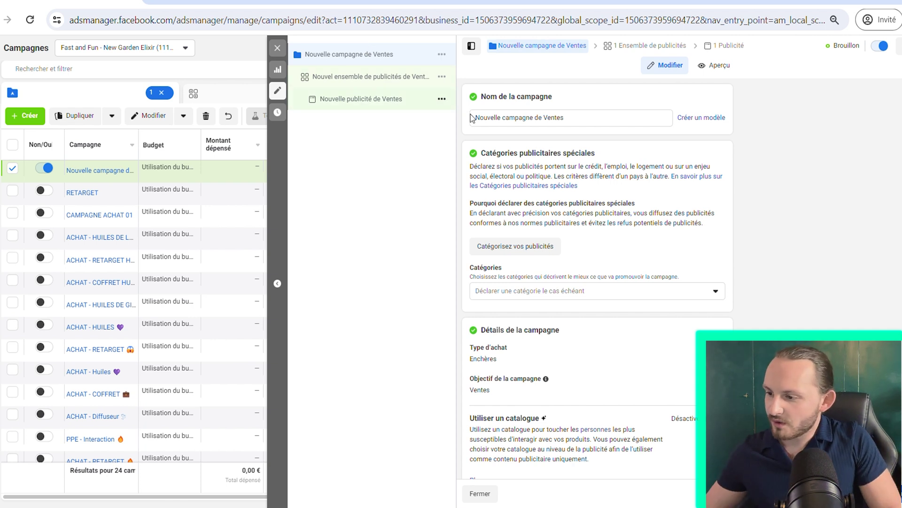
Rename the new campaign as "ACHAT - France - FROID"
{"action": "triple_click", "coordinate": [579, 121]}
{"action": "key", "text": "BackSpace"}
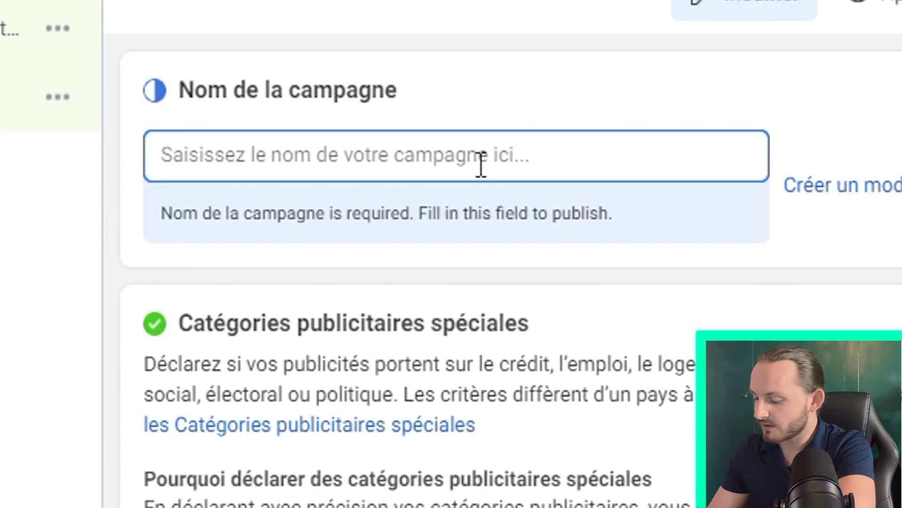
{"action": "type", "text": "ACHAT - F"}
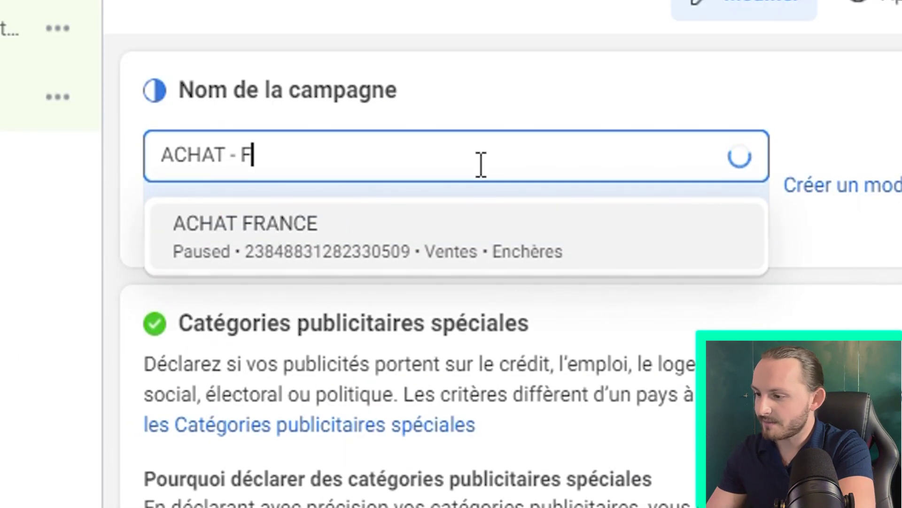
{"action": "type", "text": "rance - "}
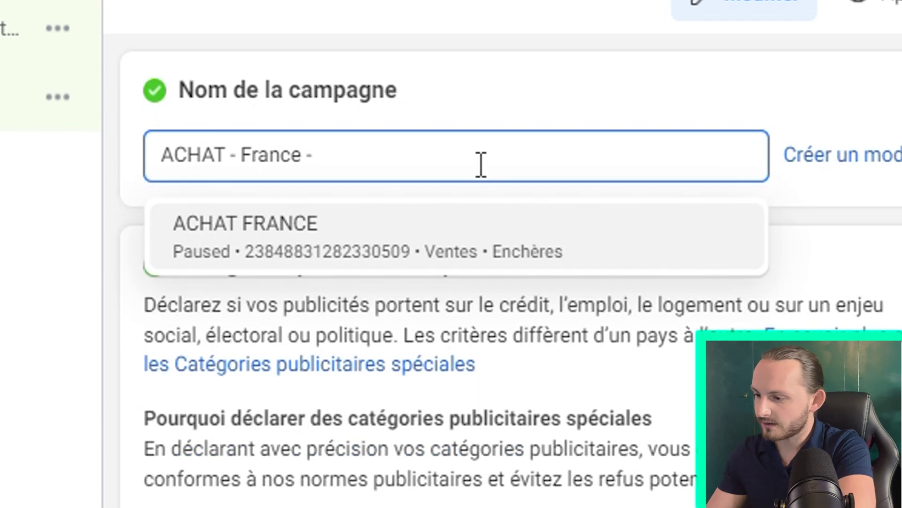
{"action": "type", "text": "FROID"}
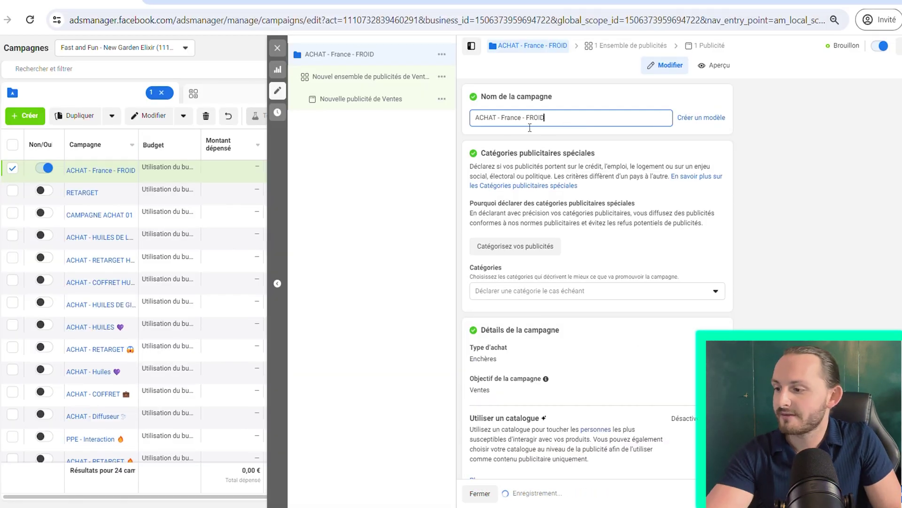
{"action": "left_click", "coordinate": [494, 120]}
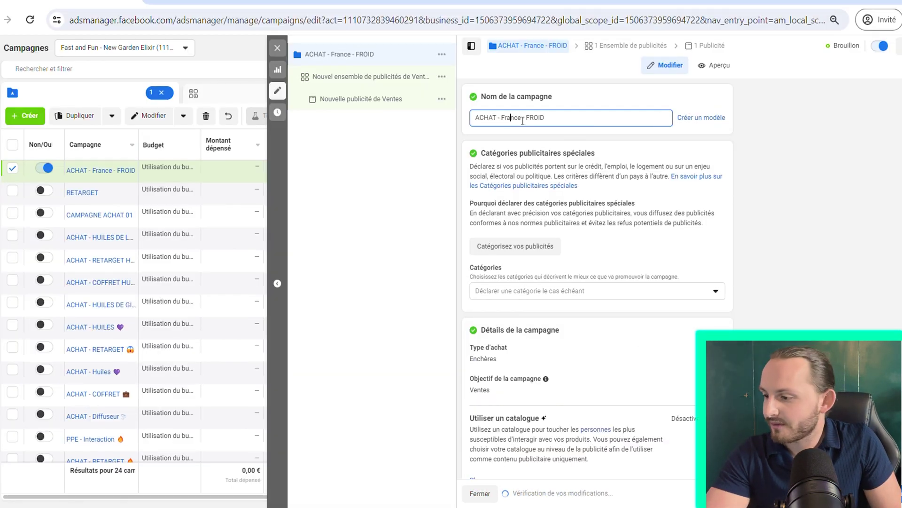
{"action": "double_click", "coordinate": [512, 118]}
{"action": "key", "text": "Left"}
{"action": "left_click_drag", "start_coordinate": [572, 119], "coordinate": [532, 121]}
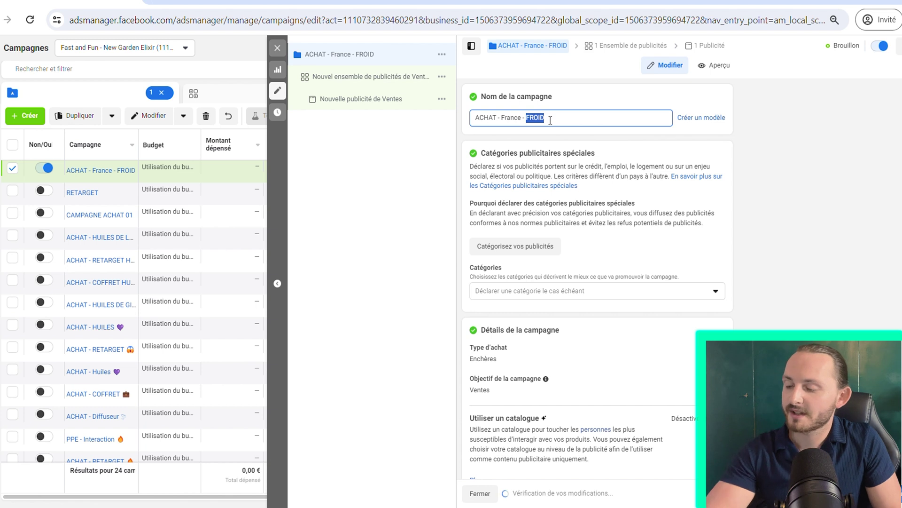
{"action": "left_click", "coordinate": [550, 120]}
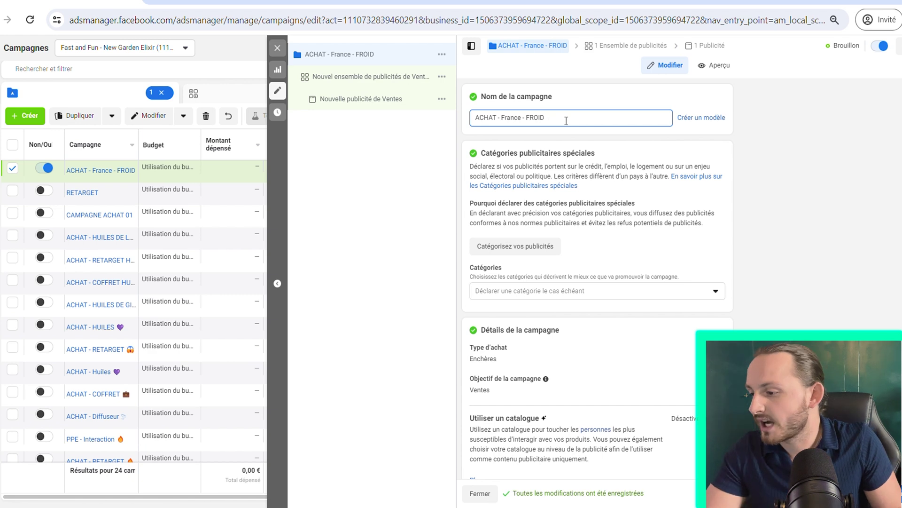
Examine the available special ad categories for the campaign without declaring one
{"action": "scroll", "coordinate": [594, 226], "scroll_direction": "down", "scroll_amount": 1}
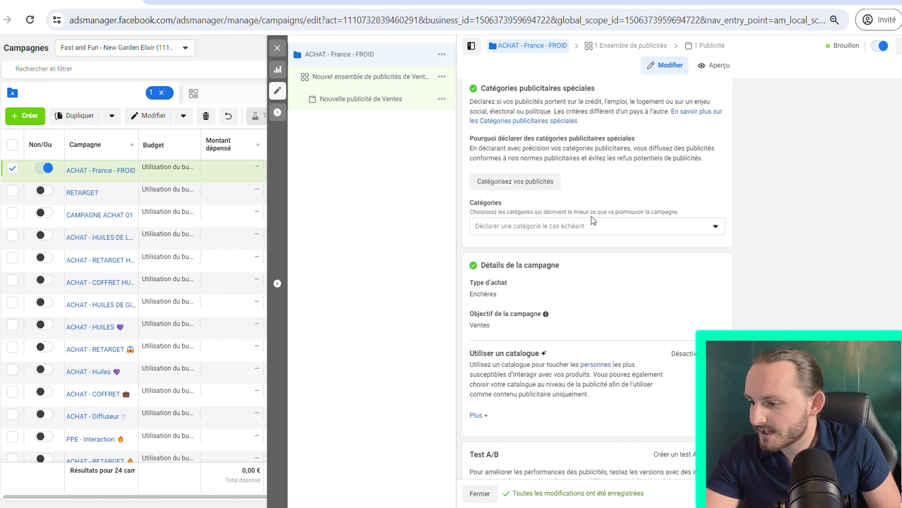
{"action": "left_click", "coordinate": [600, 228]}
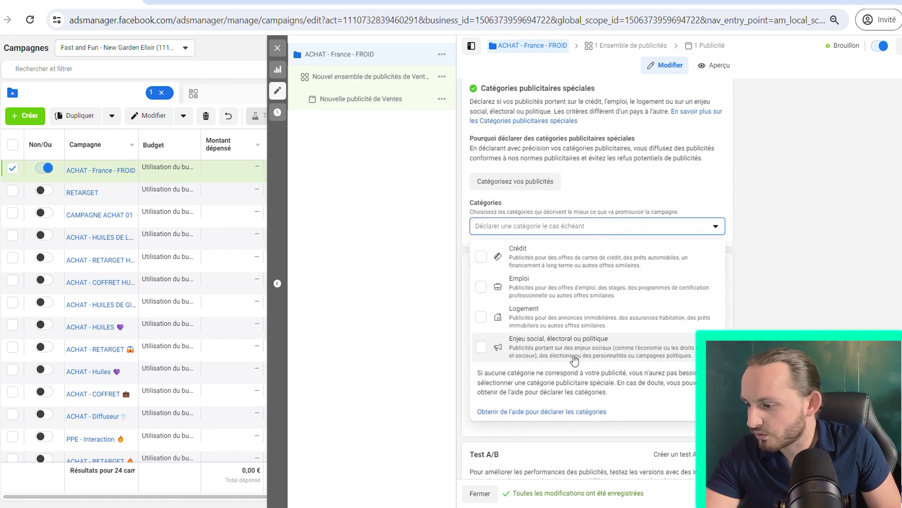
{"action": "left_click", "coordinate": [728, 203]}
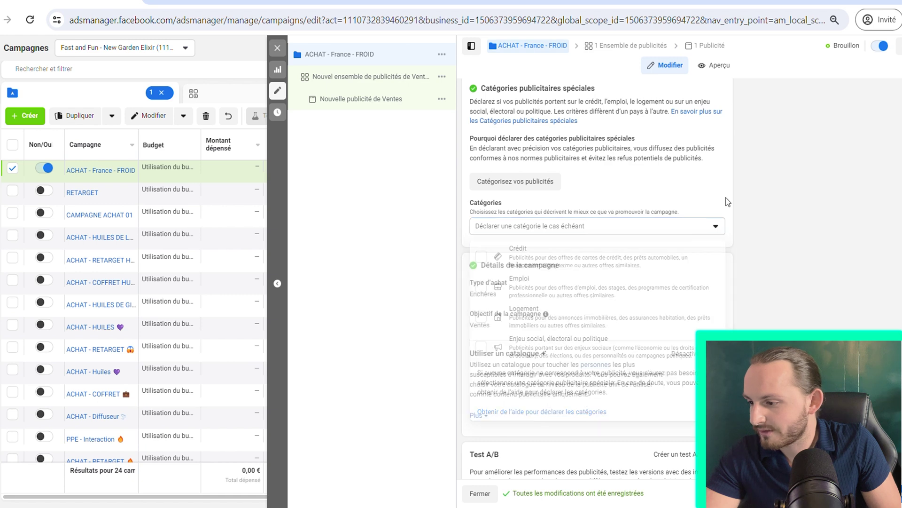
Enable the Advantage campaign budget, examine its daily budget options, and disable it again
{"action": "scroll", "coordinate": [576, 178], "scroll_direction": "down", "scroll_amount": 3}
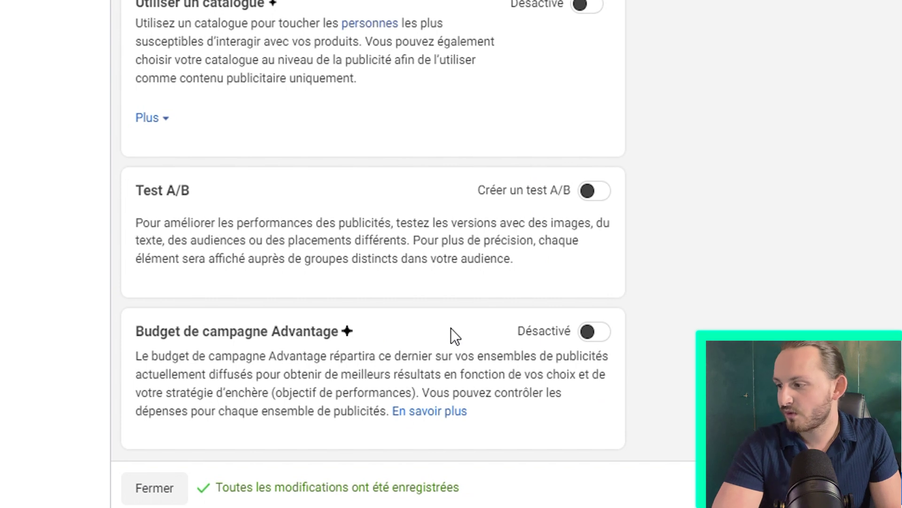
{"action": "left_click", "coordinate": [603, 331]}
{"action": "scroll", "coordinate": [560, 328], "scroll_direction": "down", "scroll_amount": 4}
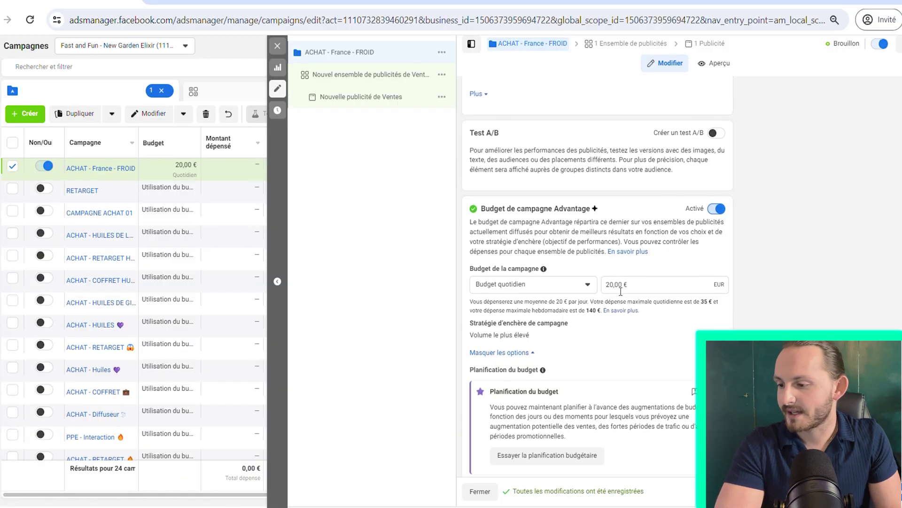
{"action": "scroll", "coordinate": [628, 273], "scroll_direction": "down", "scroll_amount": 1}
{"action": "scroll", "coordinate": [628, 272], "scroll_direction": "up", "scroll_amount": 1}
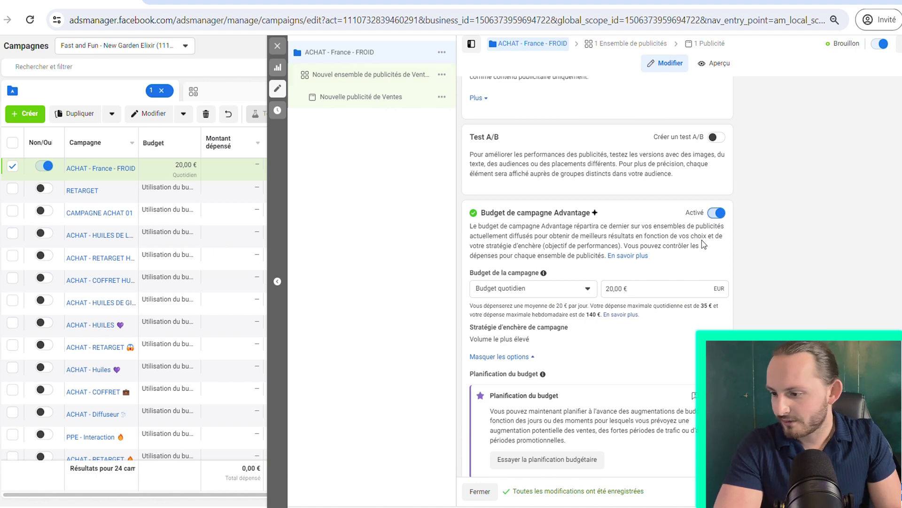
{"action": "left_click", "coordinate": [716, 213]}
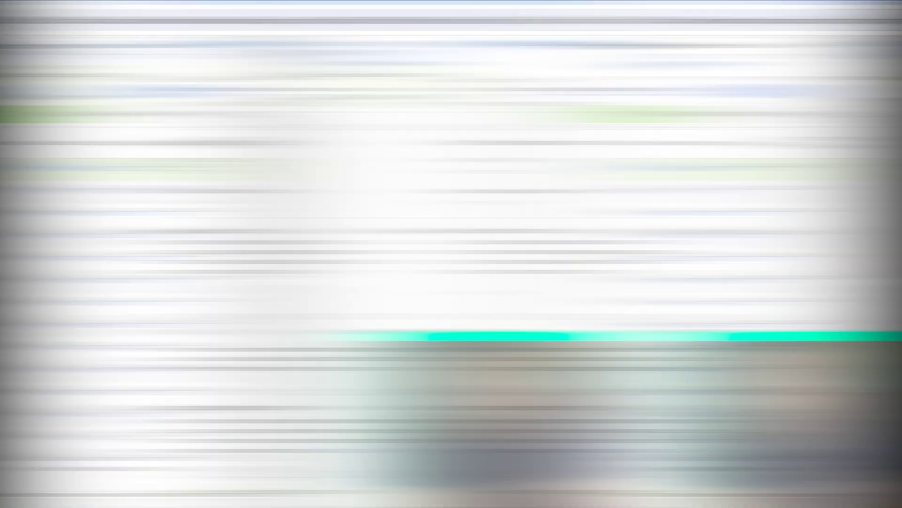
Open the campaign's new ad set and rename it as "Broad"
{"action": "scroll", "coordinate": [594, 248], "scroll_direction": "up", "scroll_amount": 4}
{"action": "scroll", "coordinate": [757, 330], "scroll_direction": "down", "scroll_amount": 4}
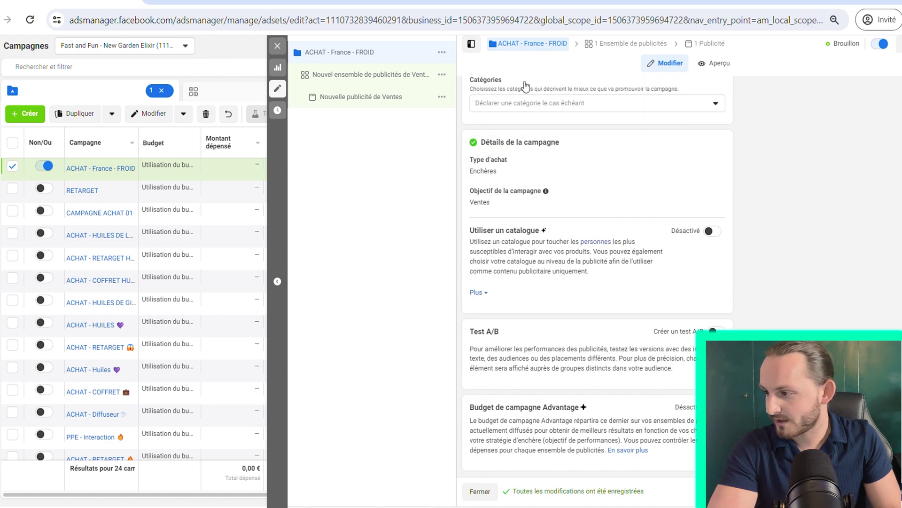
{"action": "left_click", "coordinate": [426, 68]}
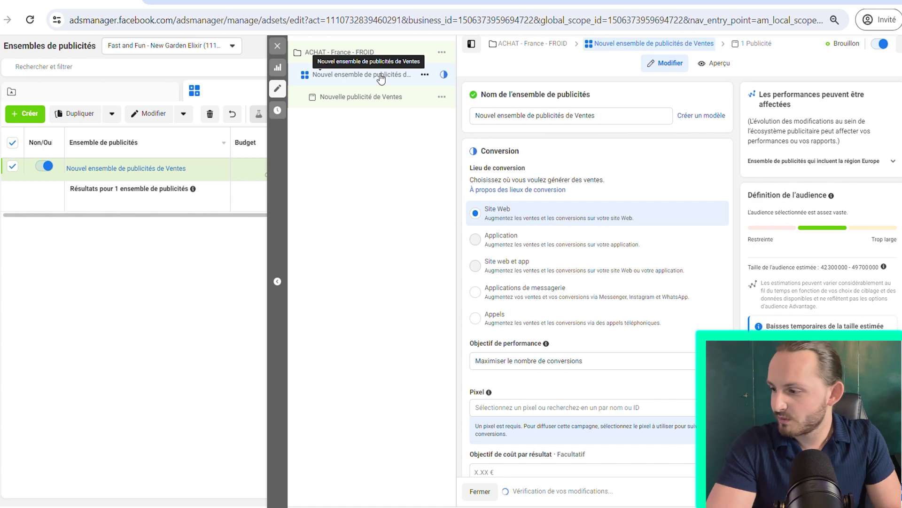
{"action": "triple_click", "coordinate": [601, 118]}
{"action": "type", "text": "Broad"}
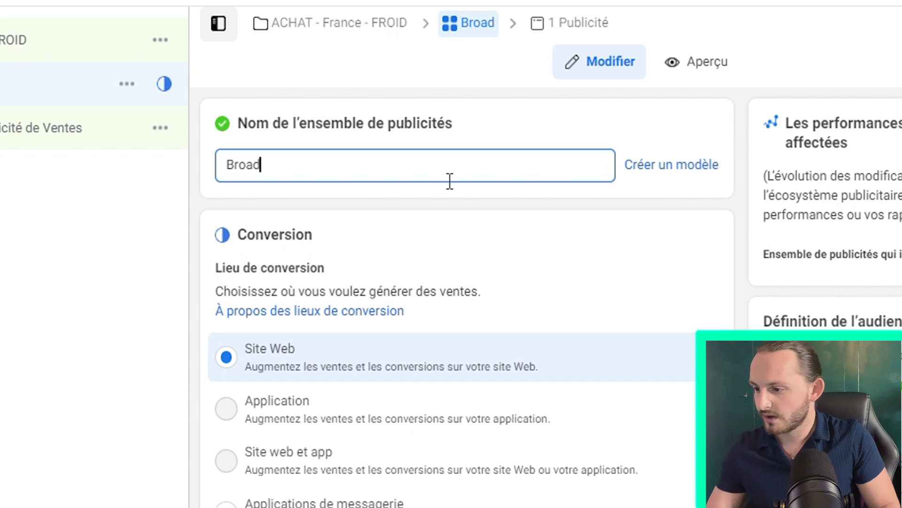
{"action": "left_click", "coordinate": [499, 124]}
Select Site Web as the ad set's conversion location and "Maximiser le nombre de conversions" as its performance objective
{"action": "left_click", "coordinate": [487, 165]}
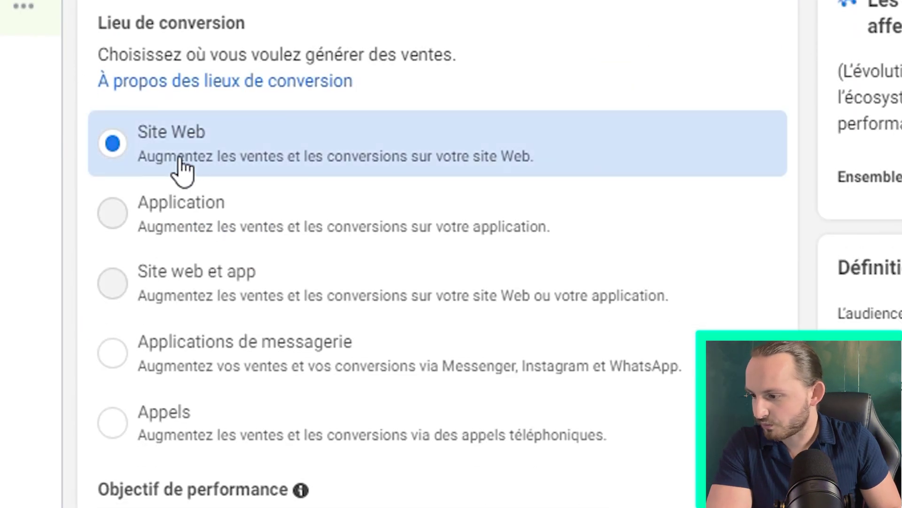
{"action": "scroll", "coordinate": [182, 169], "scroll_direction": "up", "scroll_amount": 3}
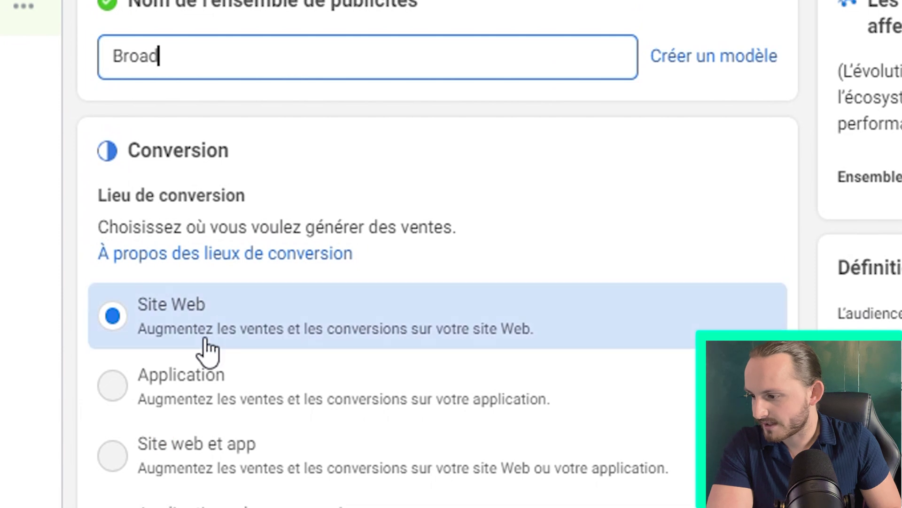
{"action": "scroll", "coordinate": [417, 326], "scroll_direction": "down", "scroll_amount": 2}
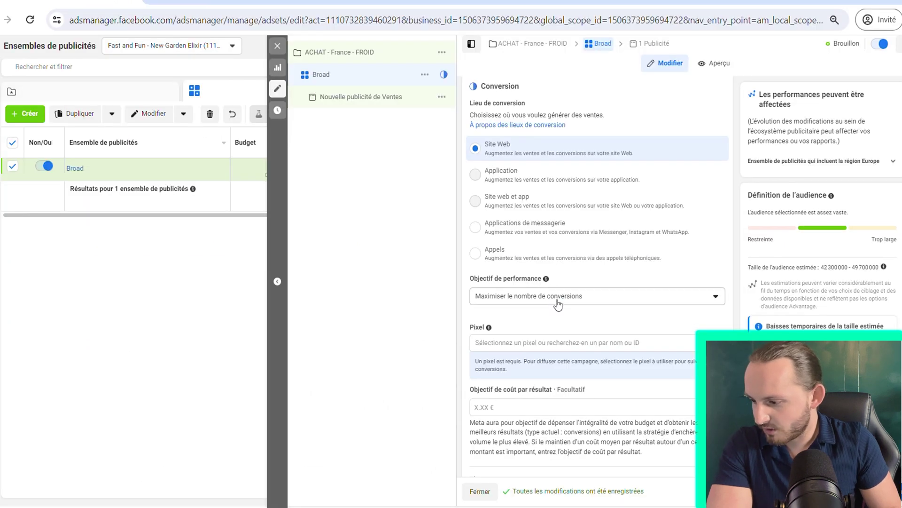
{"action": "left_click", "coordinate": [559, 300]}
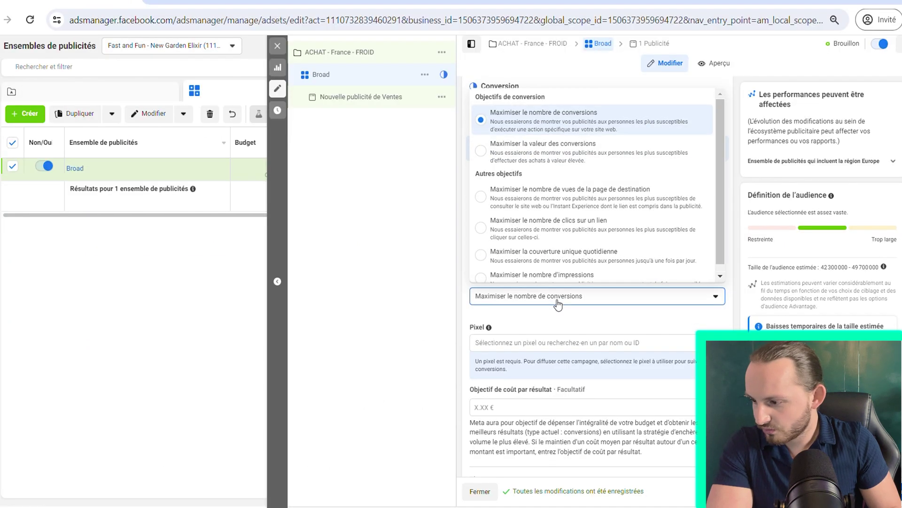
{"action": "left_click", "coordinate": [556, 118]}
Assign the "JDE - 2ème VIE" pixel to the Broad ad set's conversion settings
{"action": "scroll", "coordinate": [601, 287], "scroll_direction": "down", "scroll_amount": 2}
{"action": "left_click", "coordinate": [601, 284]}
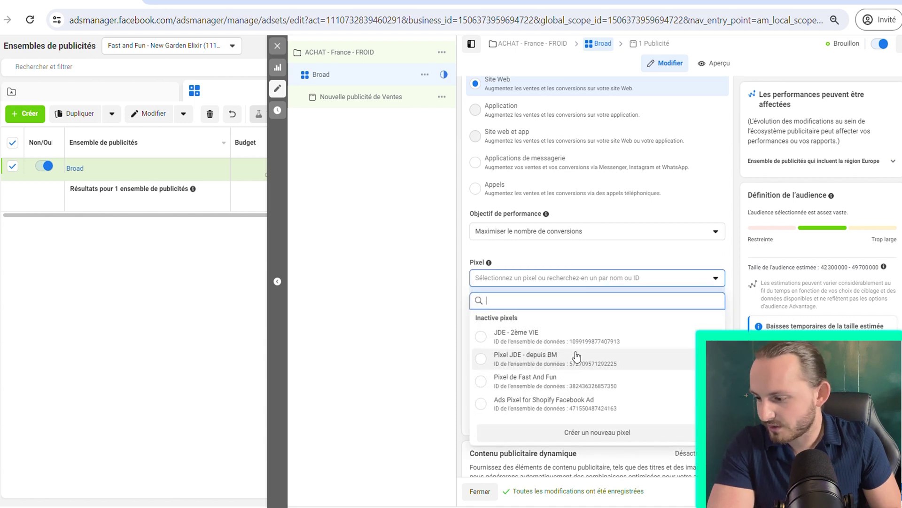
{"action": "left_click", "coordinate": [526, 340]}
{"action": "scroll", "coordinate": [580, 254], "scroll_direction": "down", "scroll_amount": 1}
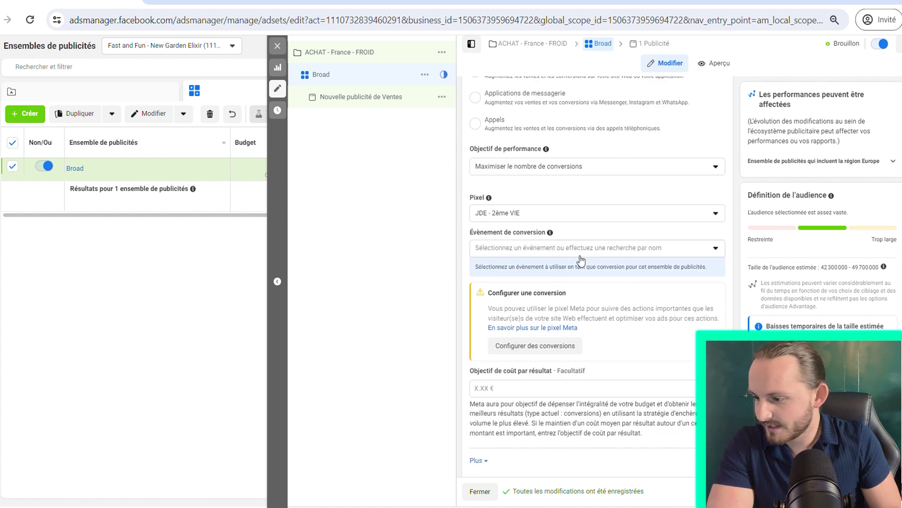
Select Achat as the conversion event for the Broad ad set
{"action": "left_click", "coordinate": [581, 257]}
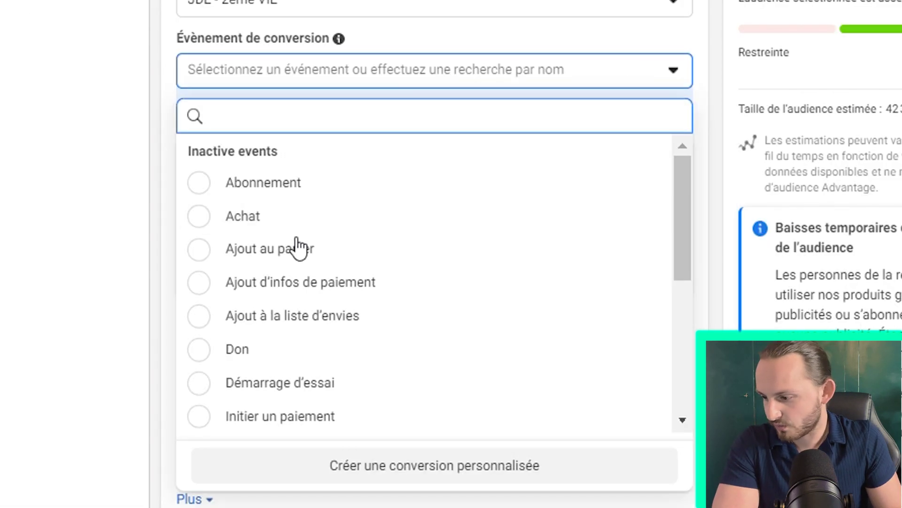
{"action": "left_click", "coordinate": [255, 219]}
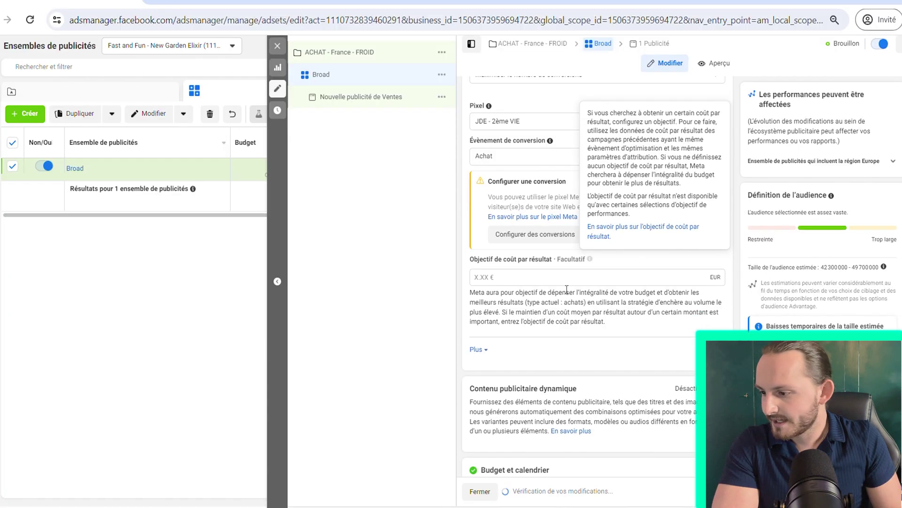
Set the ad set's optional cost-per-result goal to 10 €
{"action": "scroll", "coordinate": [243, 233], "scroll_direction": "down", "scroll_amount": 1}
{"action": "left_click", "coordinate": [518, 243]}
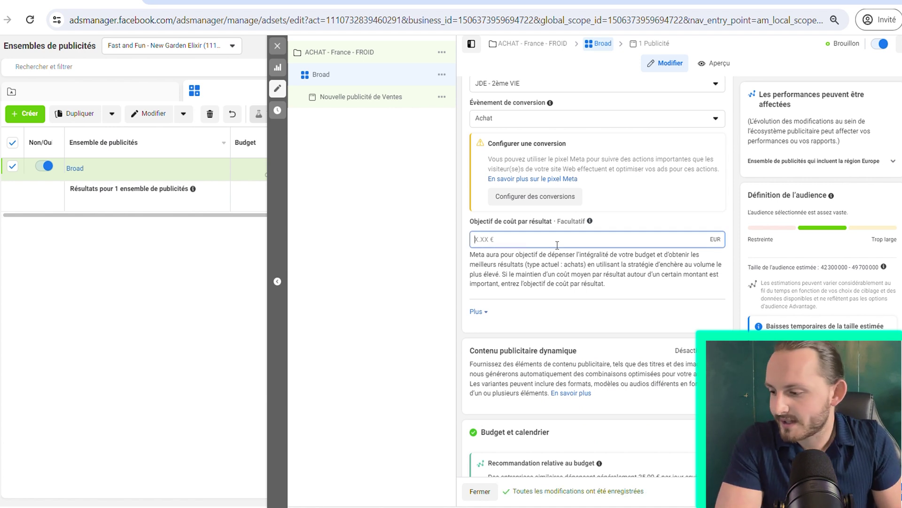
{"action": "left_click", "coordinate": [613, 221]}
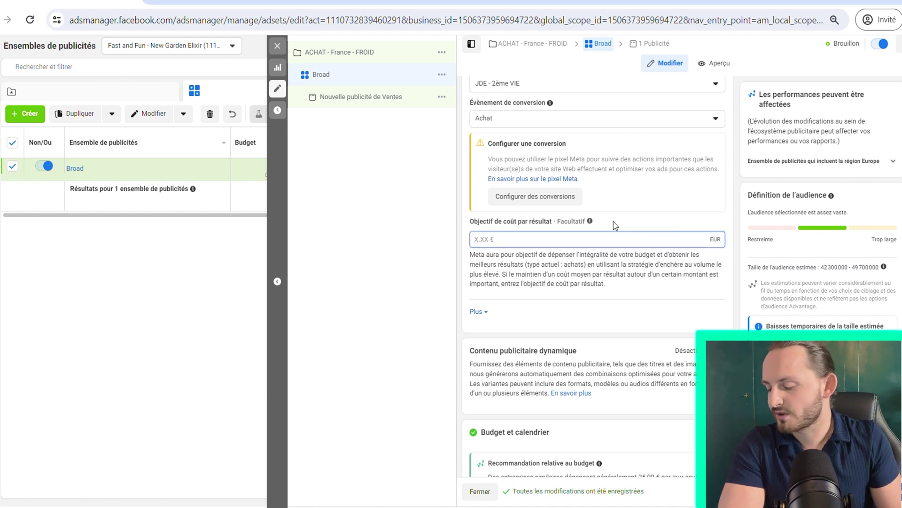
{"action": "left_click", "coordinate": [599, 242]}
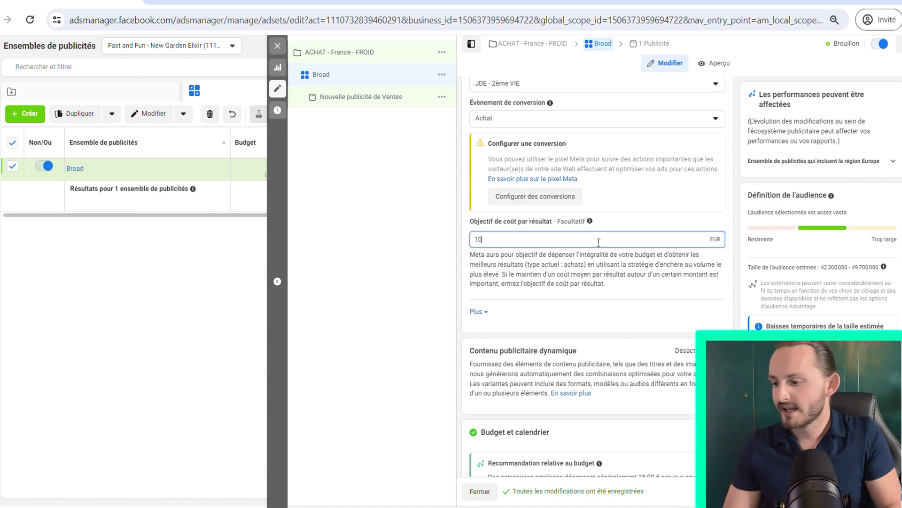
{"action": "left_click", "coordinate": [631, 218]}
Clear the cost-per-result goal so the field is left empty
{"action": "scroll", "coordinate": [515, 186], "scroll_direction": "up", "scroll_amount": 1}
{"action": "left_click", "coordinate": [509, 239]}
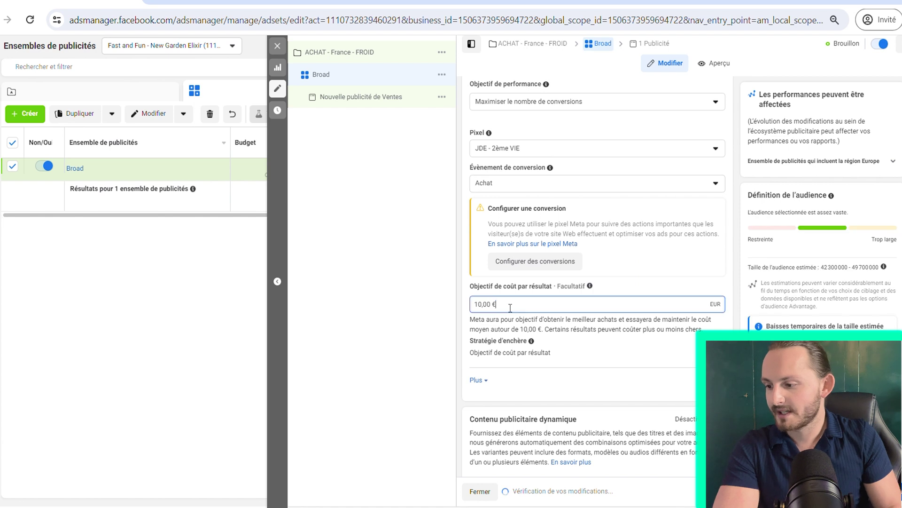
{"action": "key", "text": "ctrl+a"}
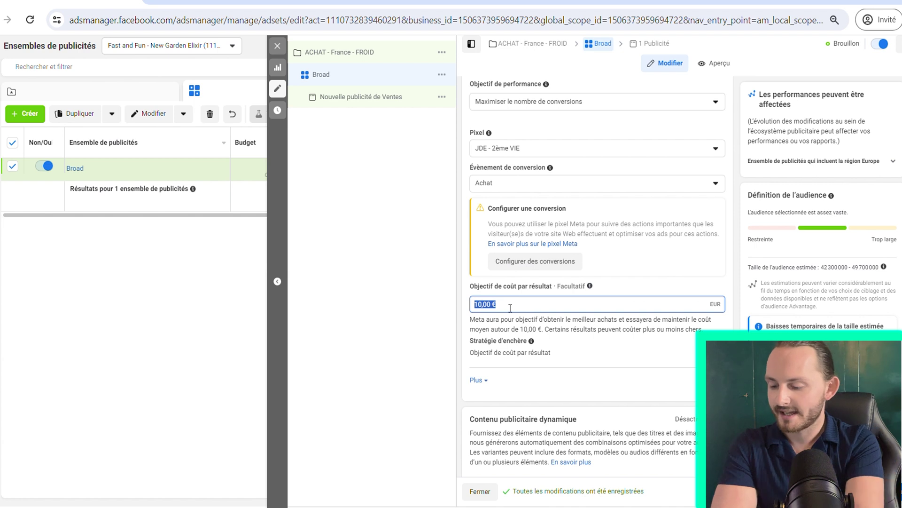
{"action": "key", "text": "BackSpace"}
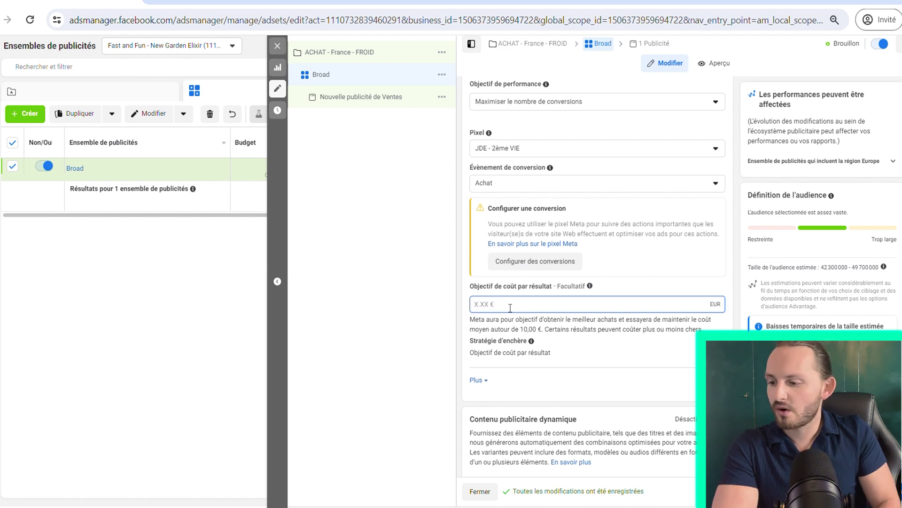
{"action": "left_click", "coordinate": [605, 282]}
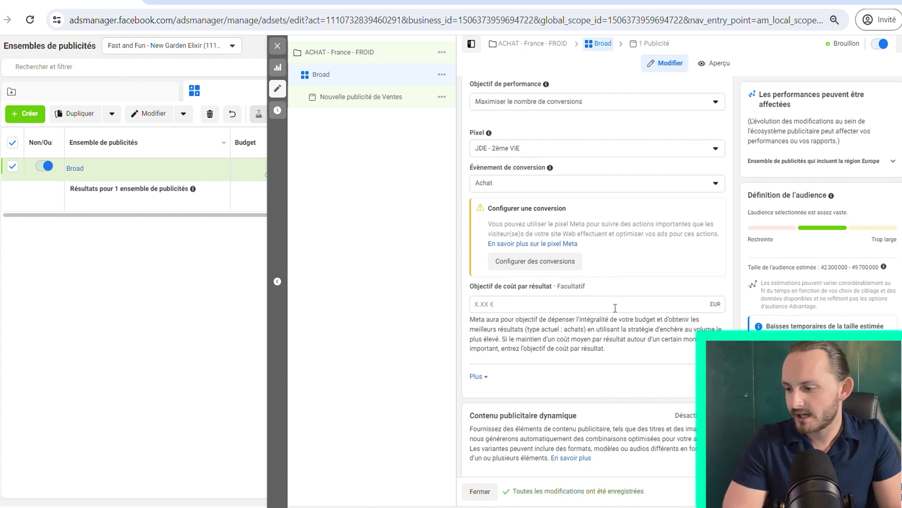
Set the Broad ad set's daily budget to 30 €
{"action": "scroll", "coordinate": [670, 293], "scroll_direction": "down", "scroll_amount": 2}
{"action": "scroll", "coordinate": [670, 283], "scroll_direction": "down", "scroll_amount": 3}
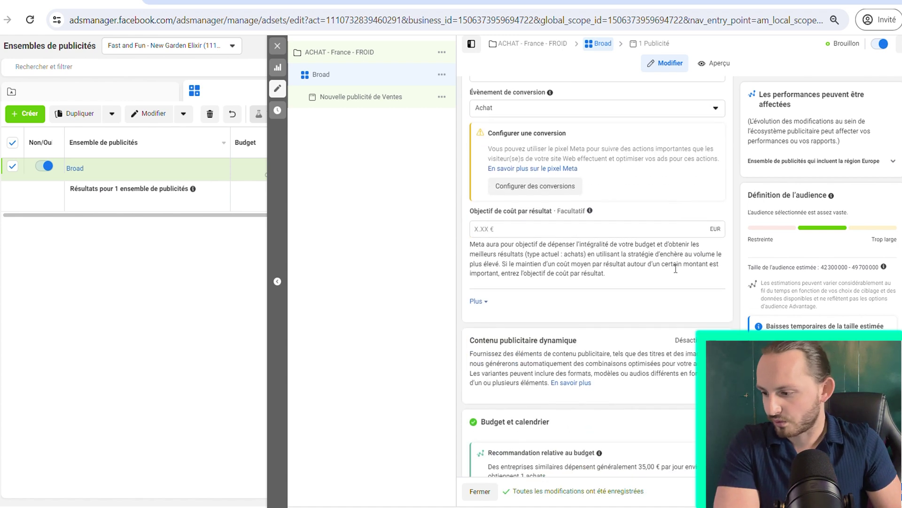
{"action": "scroll", "coordinate": [603, 226], "scroll_direction": "down", "scroll_amount": 5}
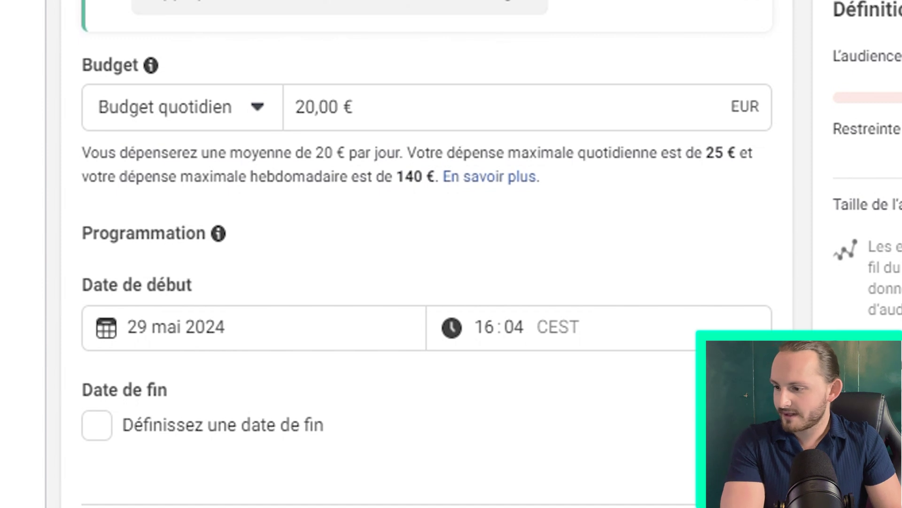
{"action": "left_click", "coordinate": [297, 108]}
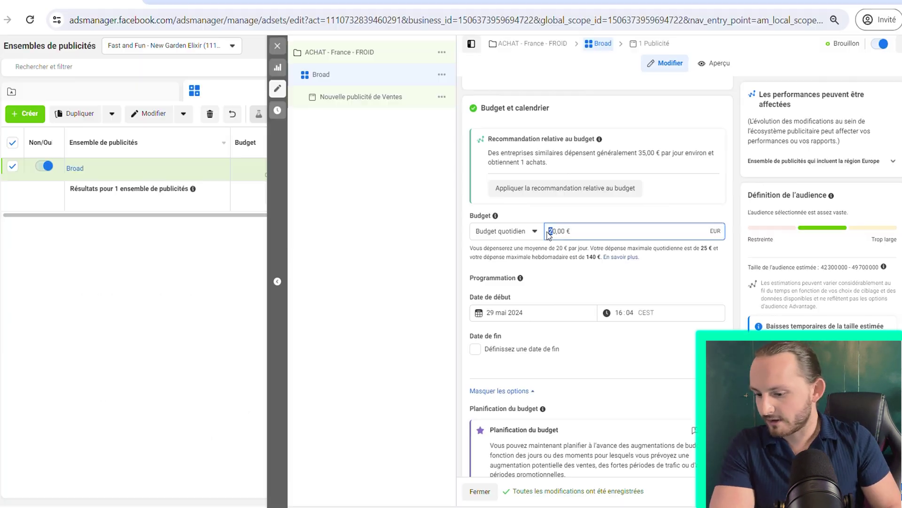
{"action": "type", "text": "3"}
{"action": "left_click", "coordinate": [596, 209]}
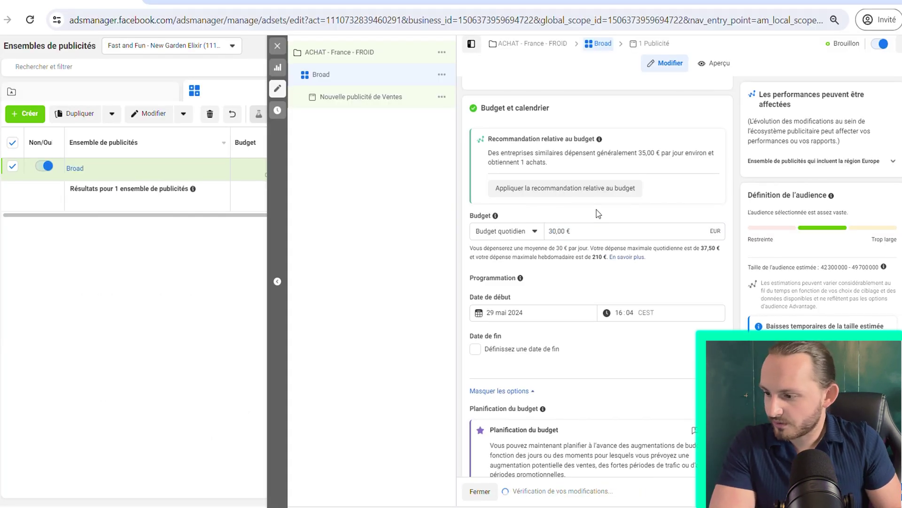
Examine the ad set's budget type choices, Budget quotidien and Budget global, along with the budget and schedule settings
{"action": "left_click", "coordinate": [527, 232]}
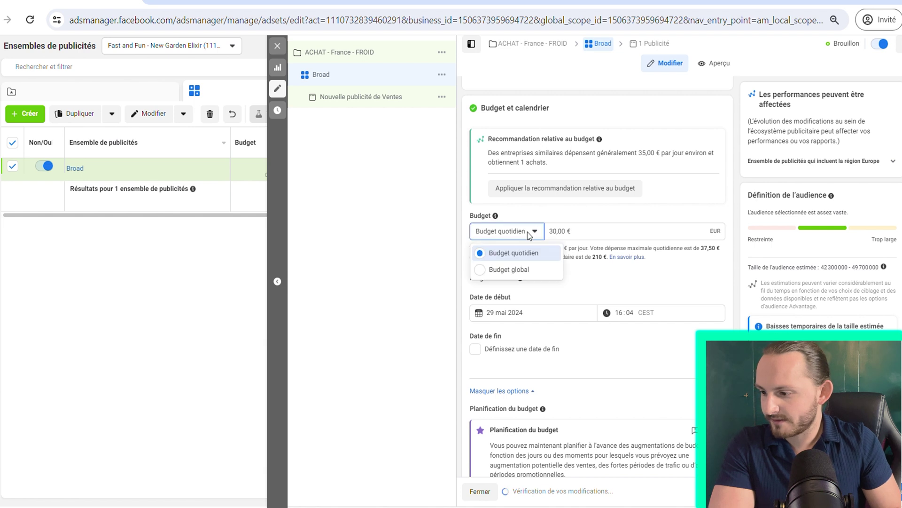
{"action": "left_click", "coordinate": [538, 232]}
{"action": "left_click", "coordinate": [538, 232]}
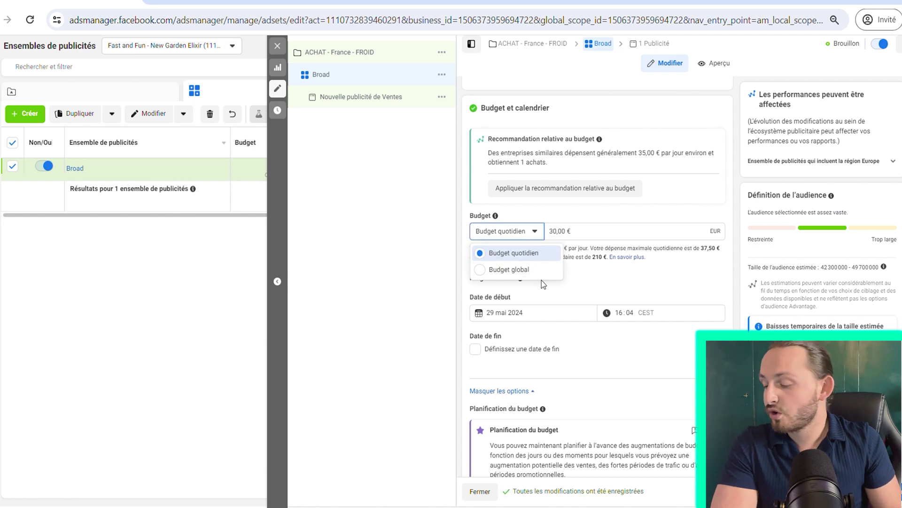
{"action": "left_click", "coordinate": [535, 232]}
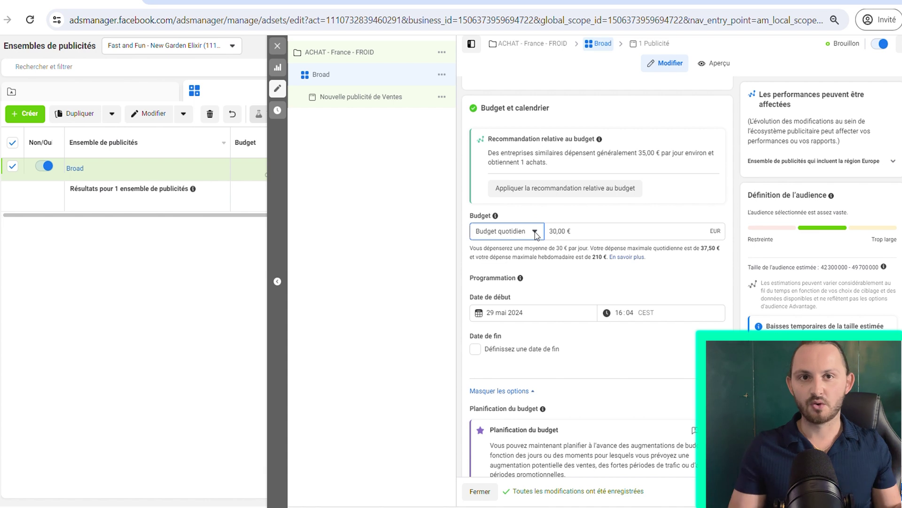
{"action": "left_click", "coordinate": [536, 233]}
{"action": "left_click", "coordinate": [536, 232]}
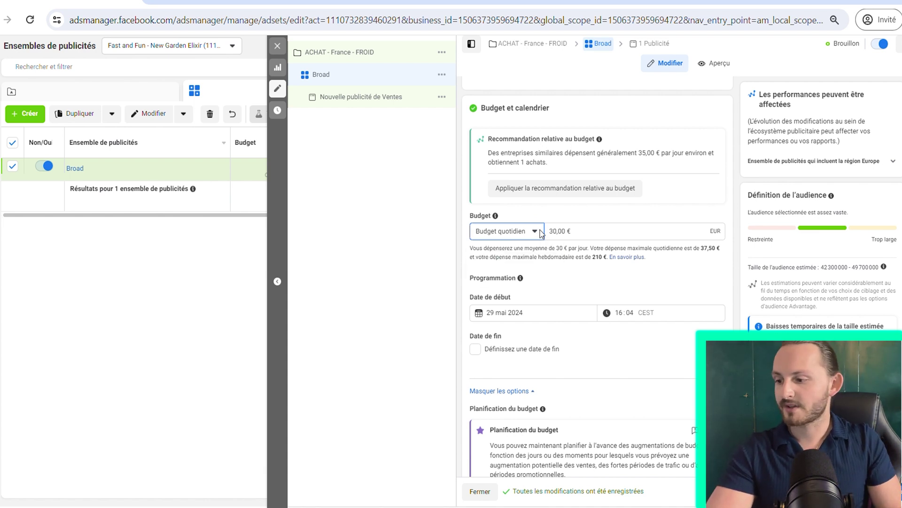
{"action": "left_click", "coordinate": [582, 236]}
{"action": "left_click", "coordinate": [568, 216]}
{"action": "scroll", "coordinate": [543, 272], "scroll_direction": "down", "scroll_amount": 2}
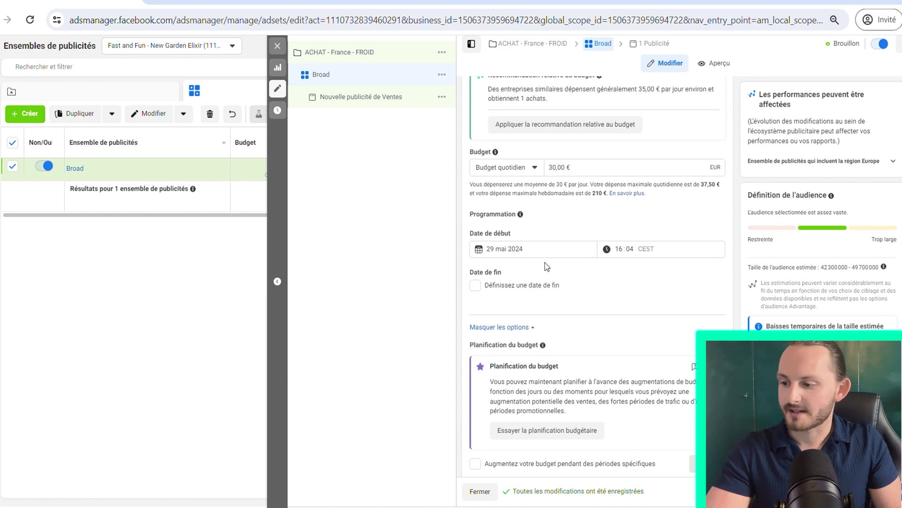
{"action": "scroll", "coordinate": [589, 296], "scroll_direction": "up", "scroll_amount": 2}
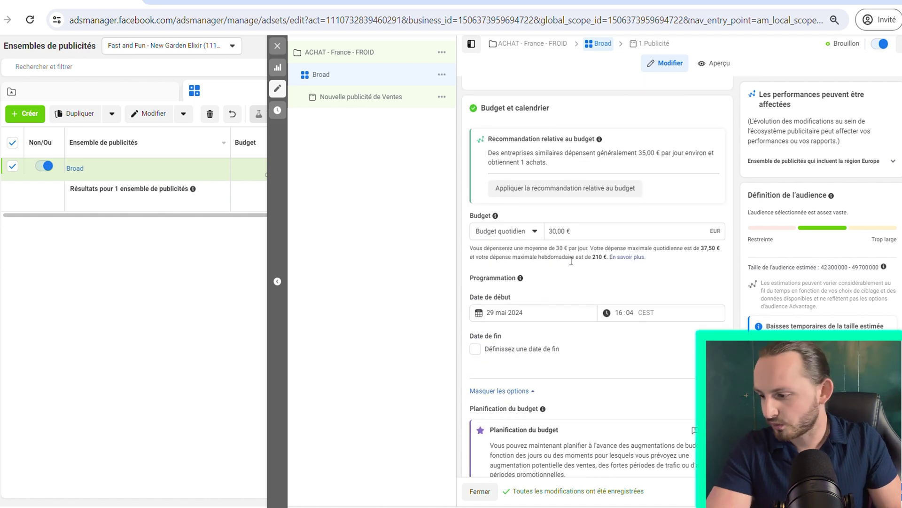
{"action": "left_click", "coordinate": [514, 233]}
{"action": "left_click", "coordinate": [514, 233]}
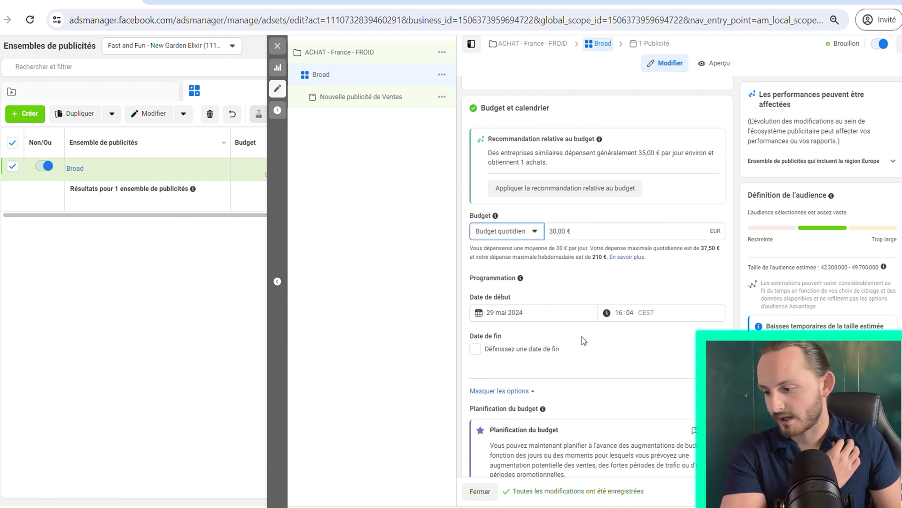
{"action": "left_click", "coordinate": [605, 272]}
Schedule the ad set to start on 30 mai 2024 at 00:05
{"action": "scroll", "coordinate": [604, 272], "scroll_direction": "down", "scroll_amount": 2}
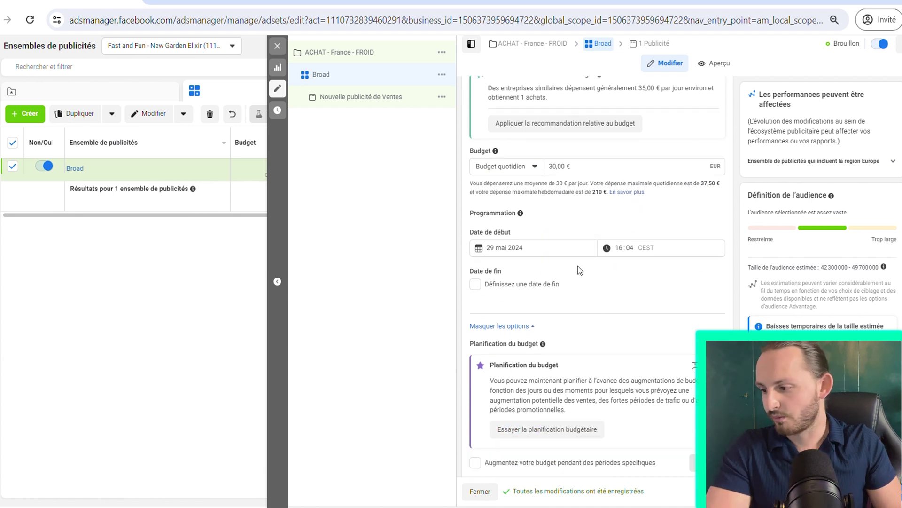
{"action": "left_click", "coordinate": [531, 254]}
{"action": "left_click", "coordinate": [533, 362]}
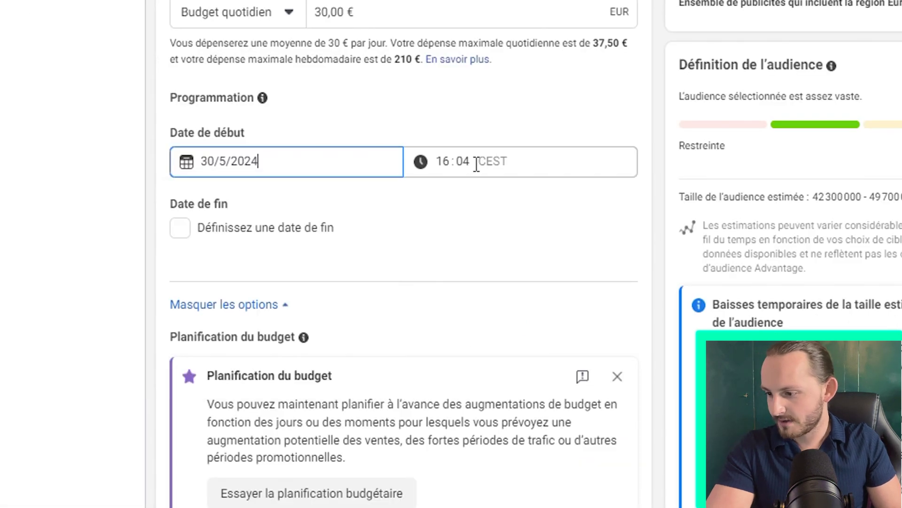
{"action": "left_click", "coordinate": [636, 251]}
{"action": "type", "text": "00 : 05"}
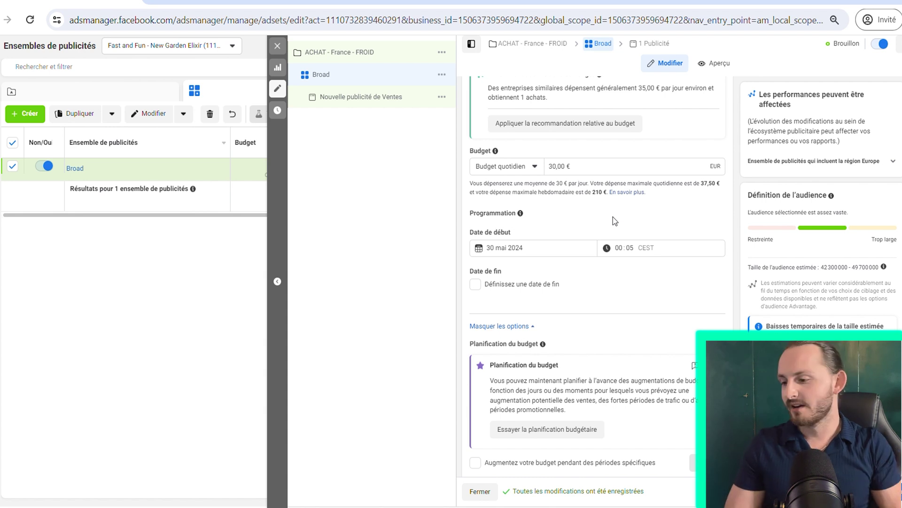
Try start times of 00:08 and 00:00 for the ad set and check the start date's calendar
{"action": "left_click", "coordinate": [632, 248]}
{"action": "type", "text": "08"}
{"action": "left_click", "coordinate": [648, 231]}
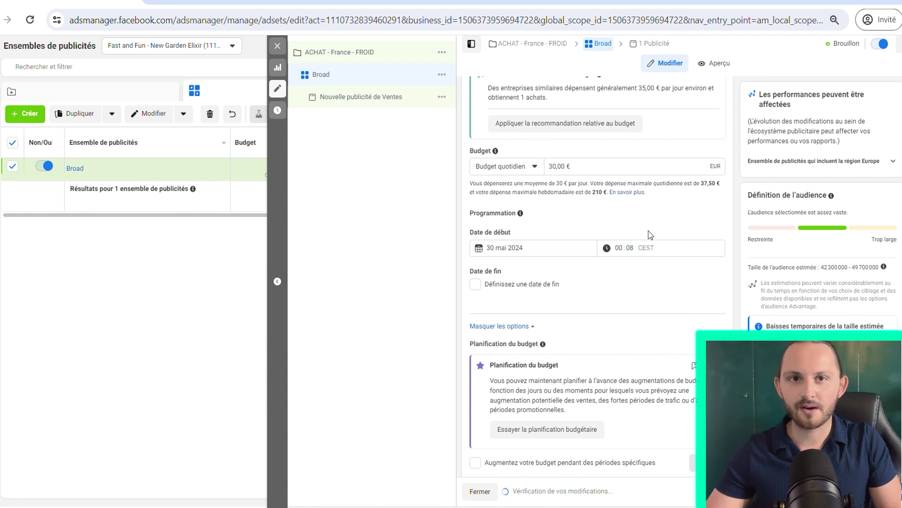
{"action": "left_click", "coordinate": [637, 254]}
{"action": "type", "text": "00"}
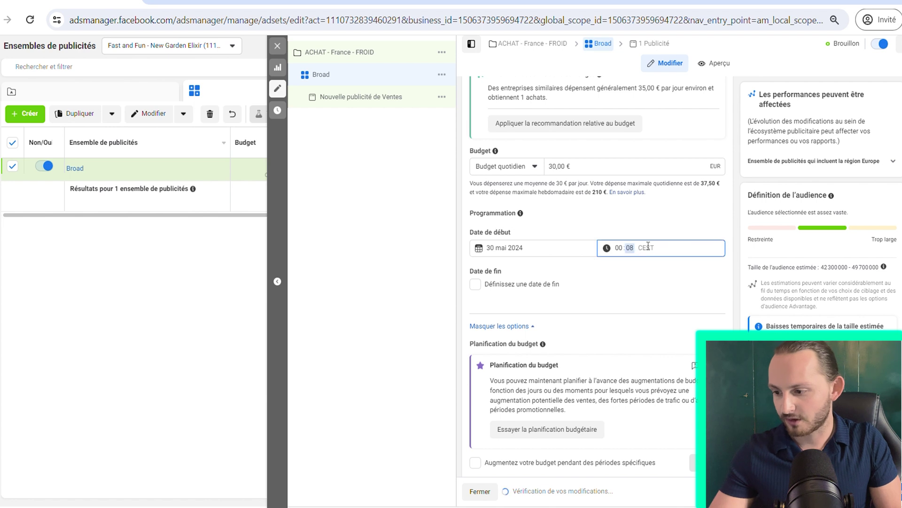
{"action": "left_click", "coordinate": [538, 248]}
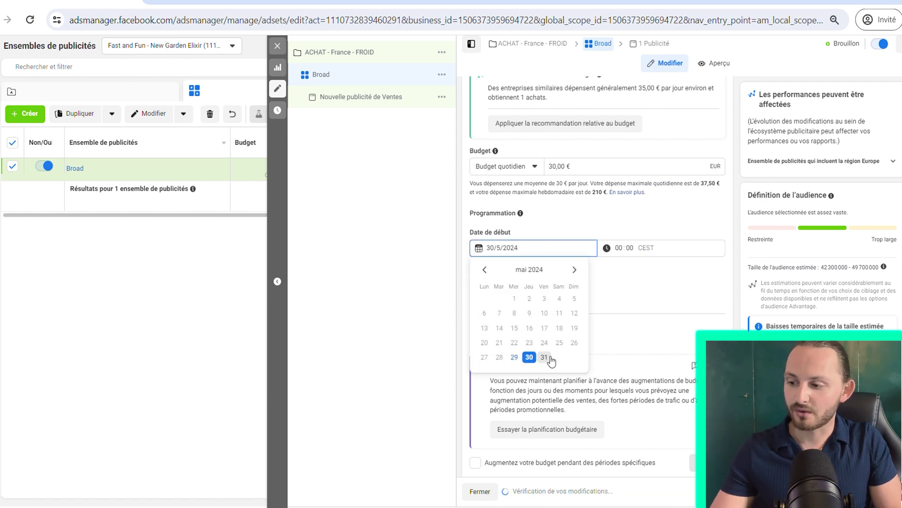
{"action": "left_click", "coordinate": [607, 216]}
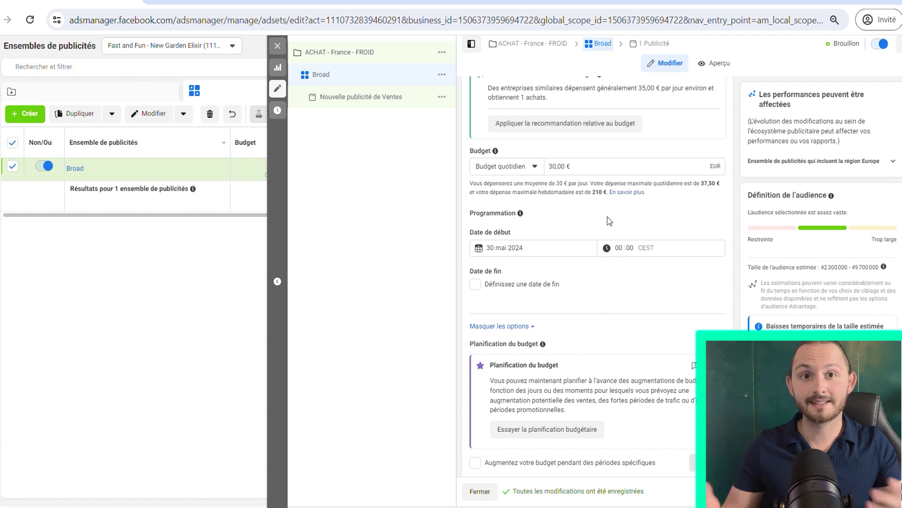
Set the ad set's start time to 00:05
{"action": "left_click", "coordinate": [624, 254]}
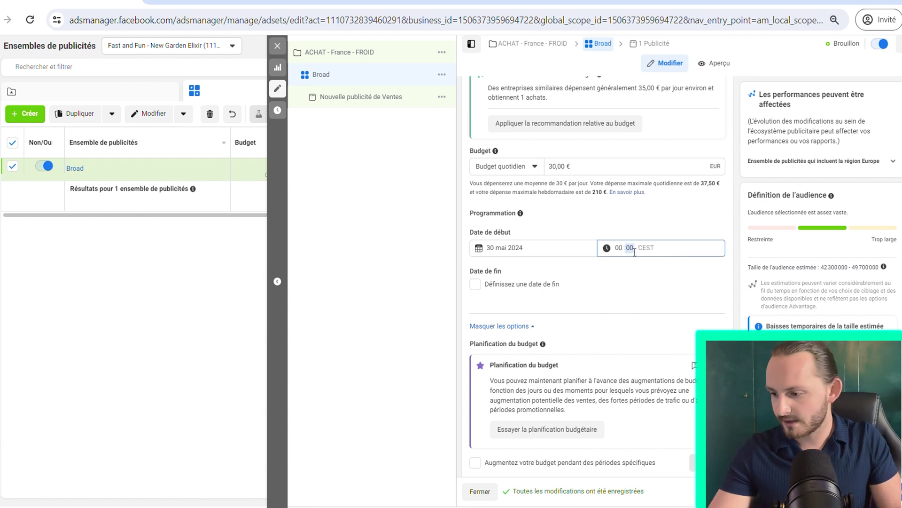
{"action": "type", "text": "05"}
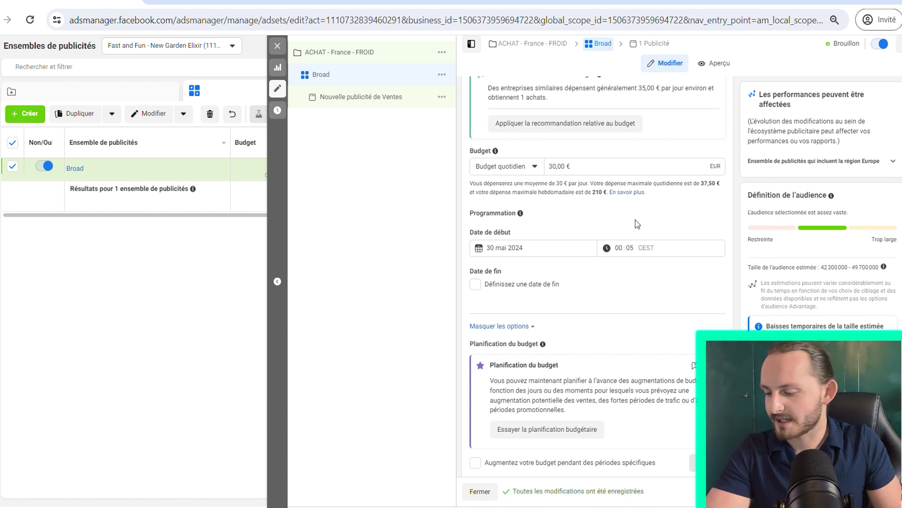
Review the ad set's budget planning and audience controls, including the targeted location under Lieux
{"action": "scroll", "coordinate": [635, 220], "scroll_direction": "down", "scroll_amount": 1}
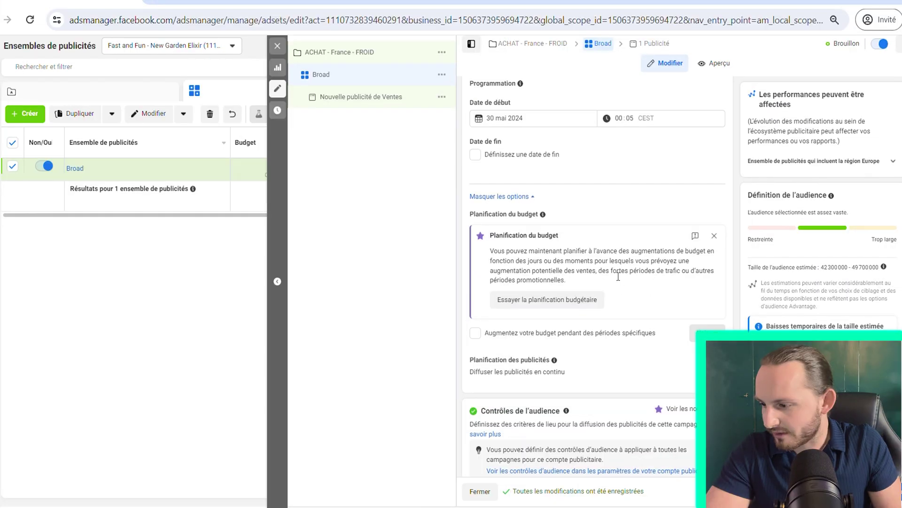
{"action": "scroll", "coordinate": [583, 179], "scroll_direction": "down", "scroll_amount": 1}
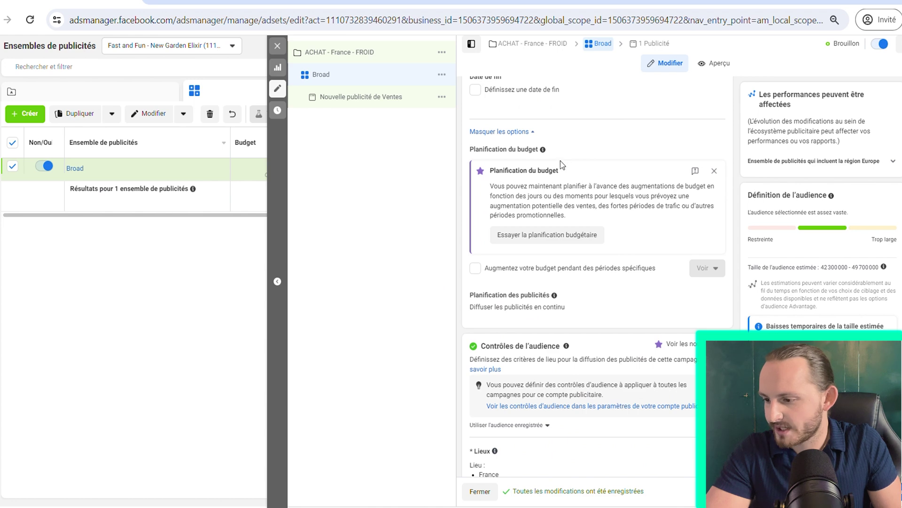
{"action": "scroll", "coordinate": [562, 164], "scroll_direction": "down", "scroll_amount": 4}
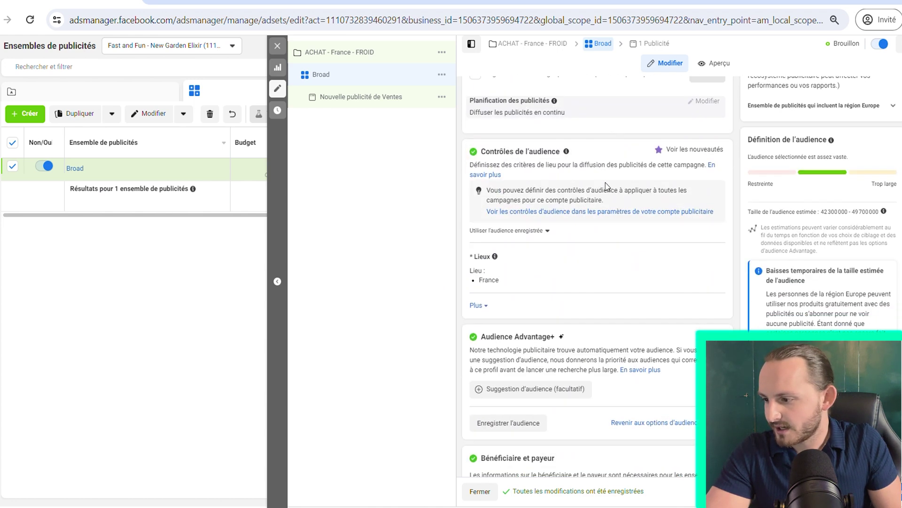
{"action": "scroll", "coordinate": [558, 158], "scroll_direction": "down", "scroll_amount": 1}
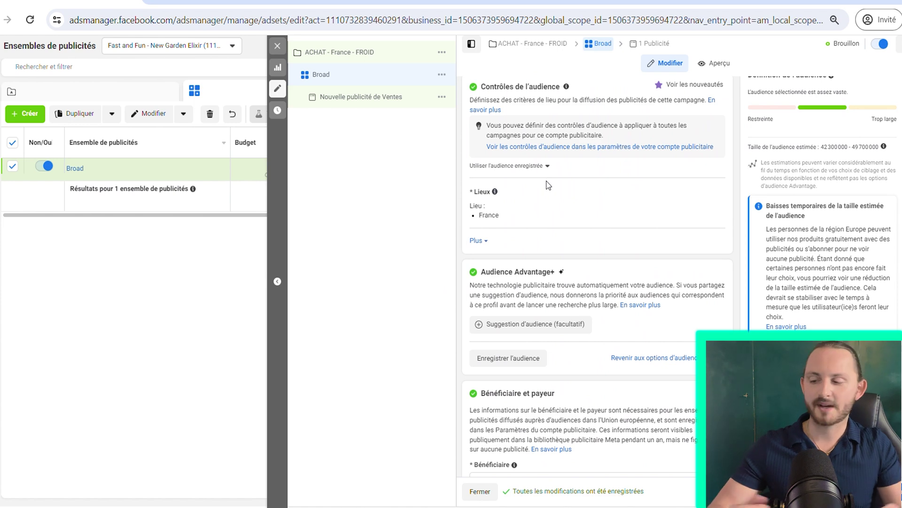
{"action": "scroll", "coordinate": [567, 213], "scroll_direction": "up", "scroll_amount": 1}
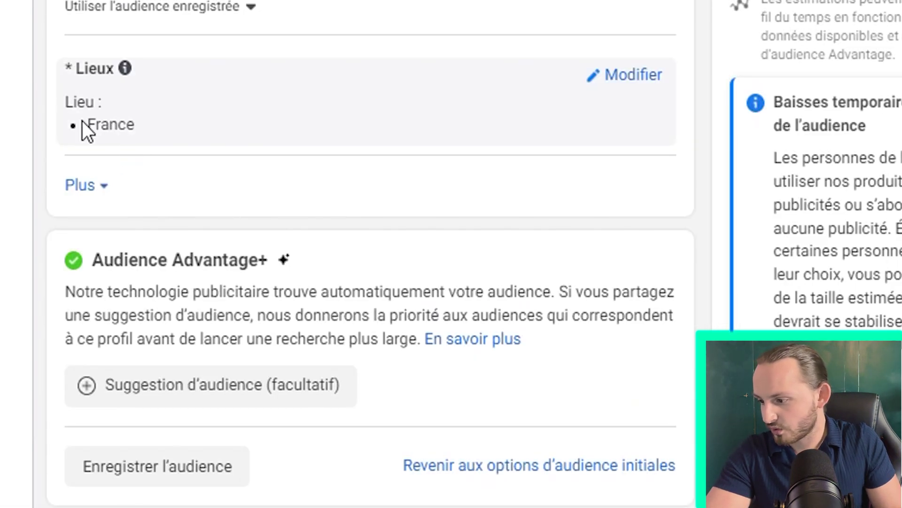
{"action": "left_click_drag", "start_coordinate": [83, 122], "coordinate": [151, 123]}
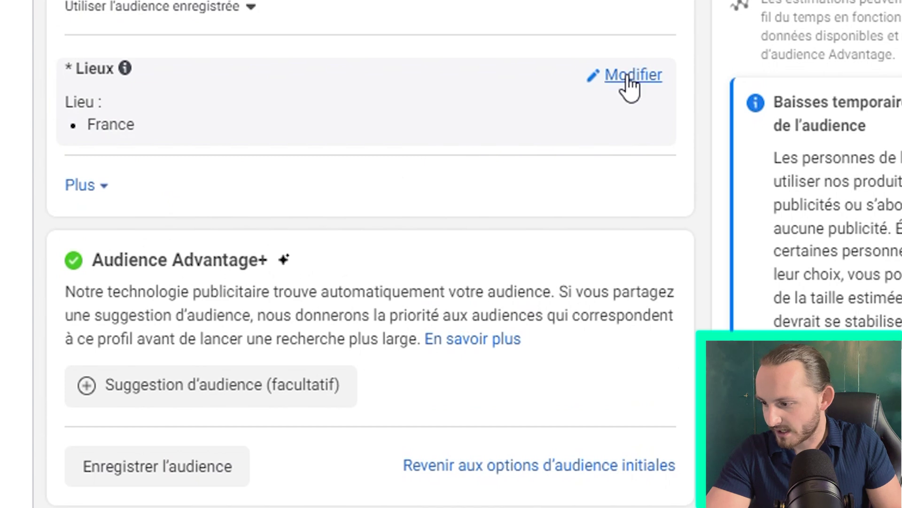
Add Suisse alongside France in the Broad ad set's targeted locations
{"action": "left_click", "coordinate": [632, 78]}
{"action": "left_click", "coordinate": [415, 263]}
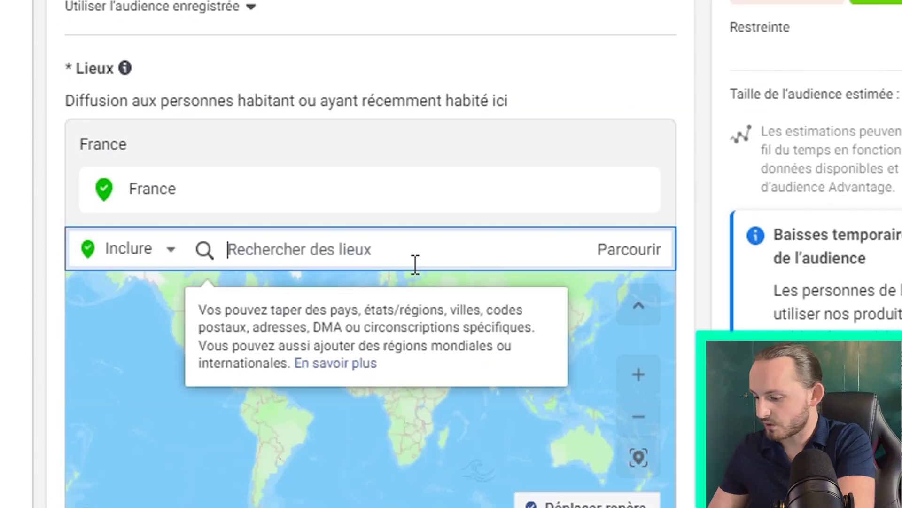
{"action": "type", "text": "uisi"}
{"action": "key", "text": "BackSpace"}
{"action": "key", "text": "BackSpace"}
{"action": "key", "text": "BackSpace"}
{"action": "key", "text": "BackSpace"}
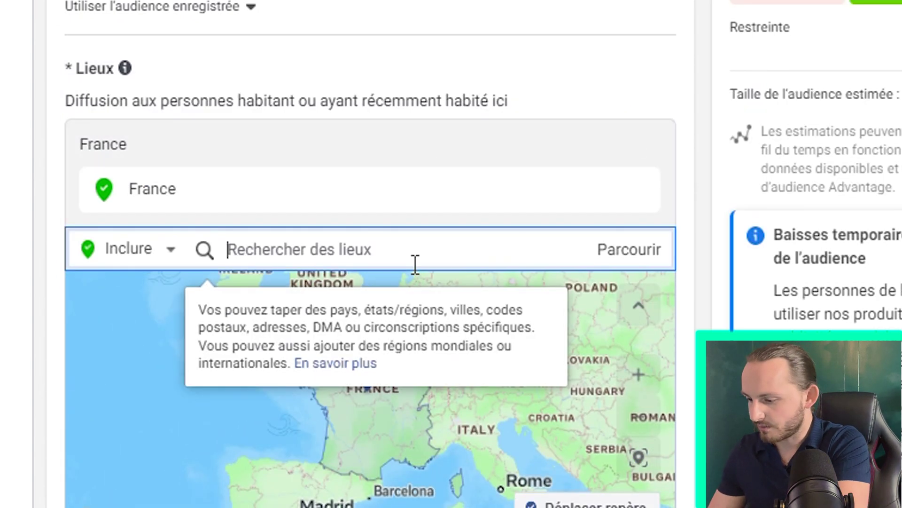
{"action": "type", "text": "suisse"}
{"action": "left_click", "coordinate": [328, 299]}
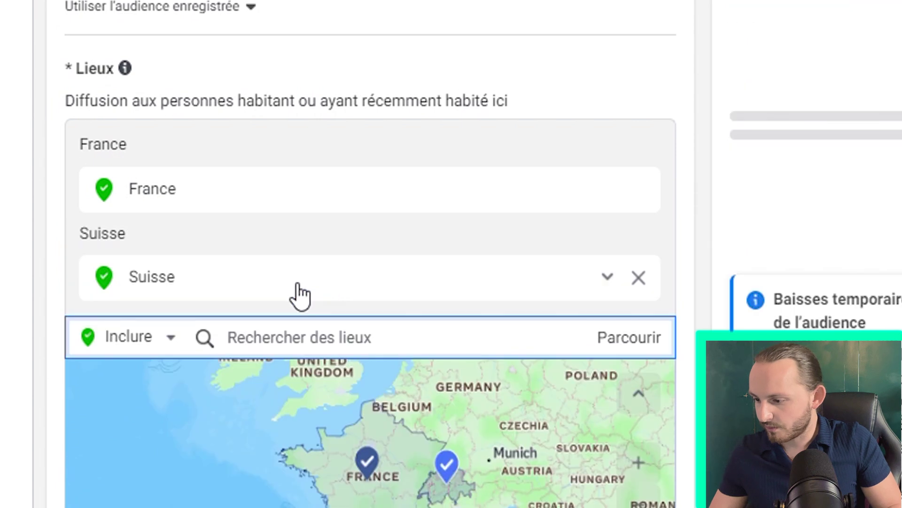
Try to add Belgique to the targeted locations, remove the mistaken Missouri match and clear the repeated location search
{"action": "type", "text": "belgique"}
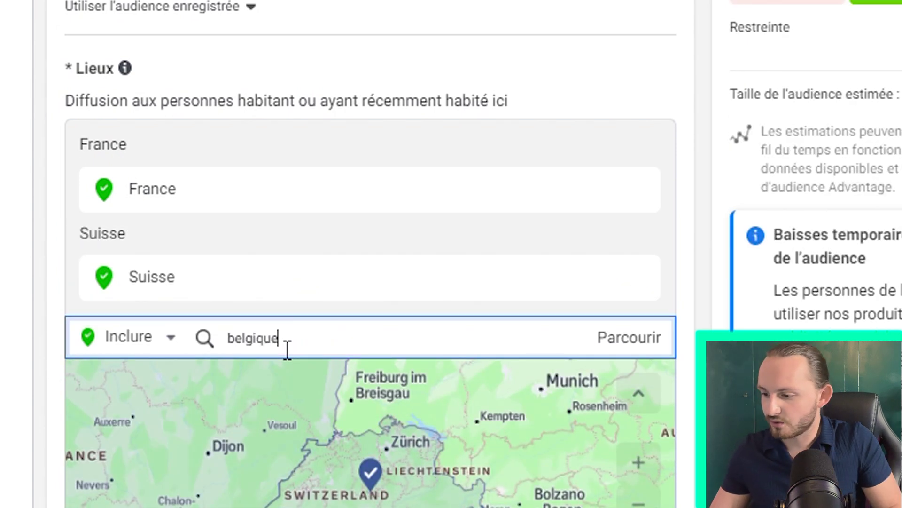
{"action": "left_click", "coordinate": [292, 383]}
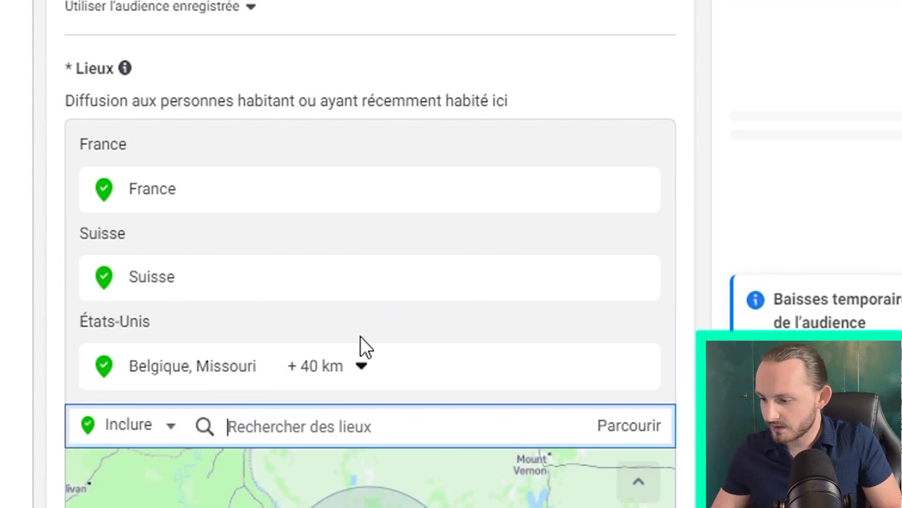
{"action": "left_click", "coordinate": [640, 366]}
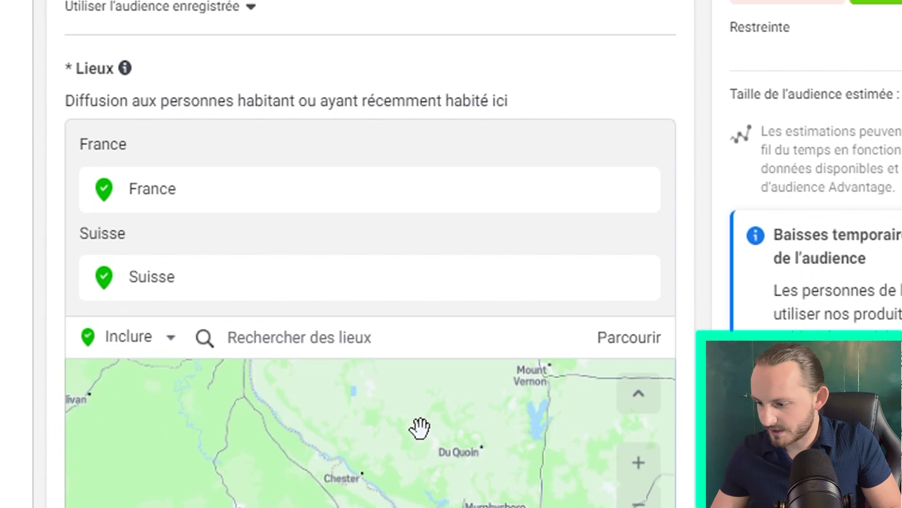
{"action": "left_click", "coordinate": [375, 345]}
{"action": "type", "text": "belgique"}
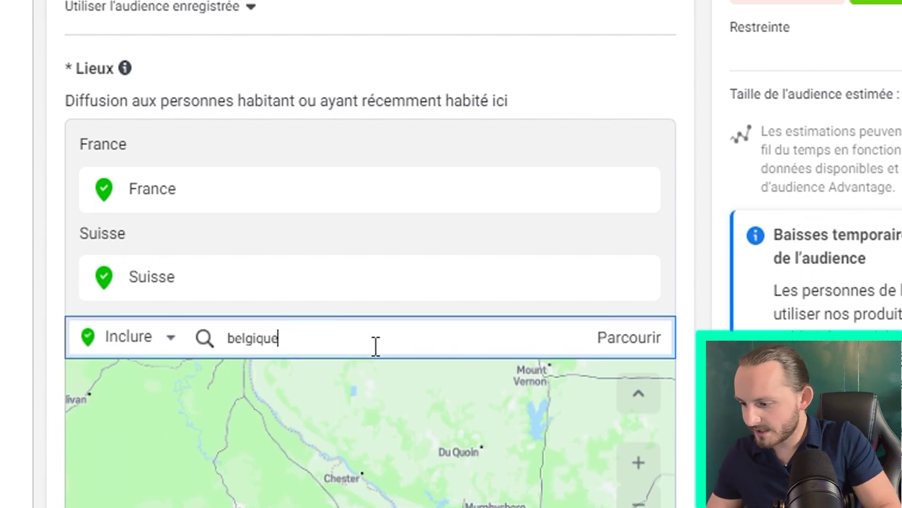
{"action": "scroll", "coordinate": [362, 350], "scroll_direction": "down", "scroll_amount": 3}
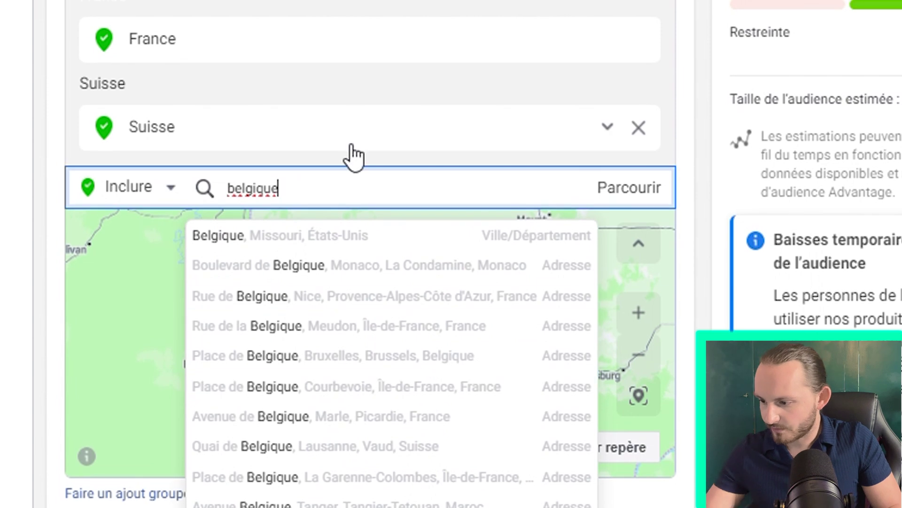
{"action": "double_click", "coordinate": [326, 196]}
{"action": "key", "text": "BackSpace"}
{"action": "left_click", "coordinate": [40, 97]}
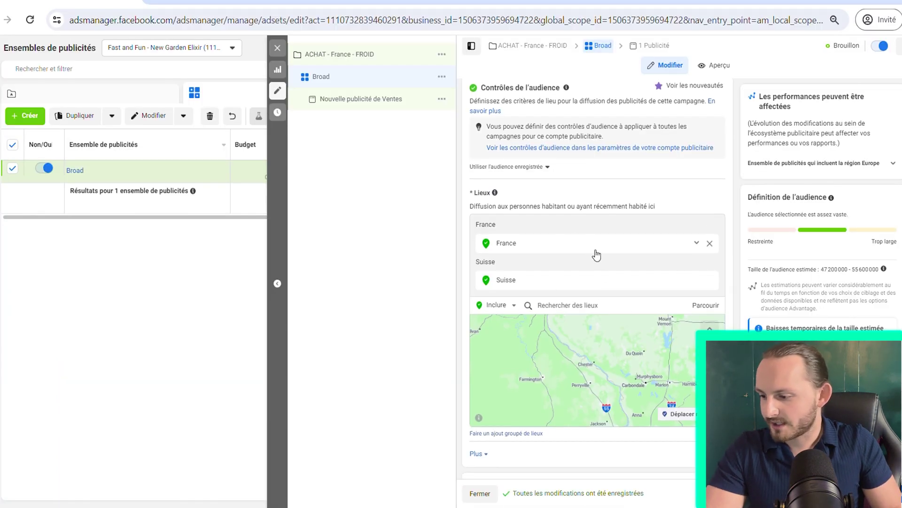
Expand the additional audience controls and set the minimum age to 25
{"action": "scroll", "coordinate": [296, 174], "scroll_direction": "down", "scroll_amount": 3}
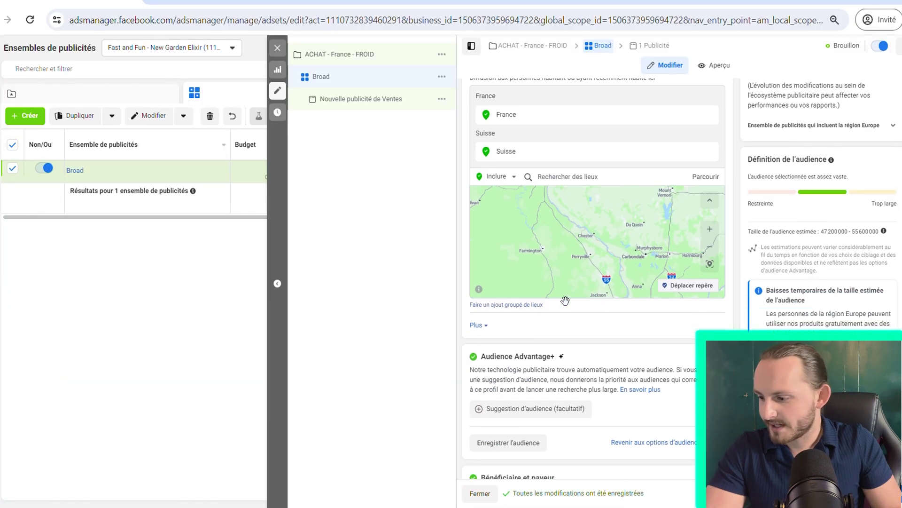
{"action": "left_click", "coordinate": [479, 325]}
{"action": "scroll", "coordinate": [557, 308], "scroll_direction": "down", "scroll_amount": 2}
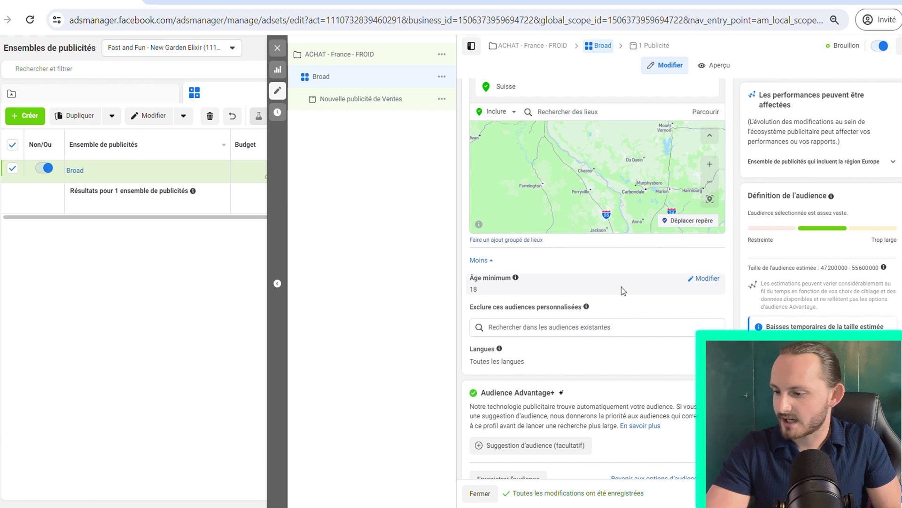
{"action": "left_click", "coordinate": [622, 288]}
{"action": "left_click", "coordinate": [489, 291]}
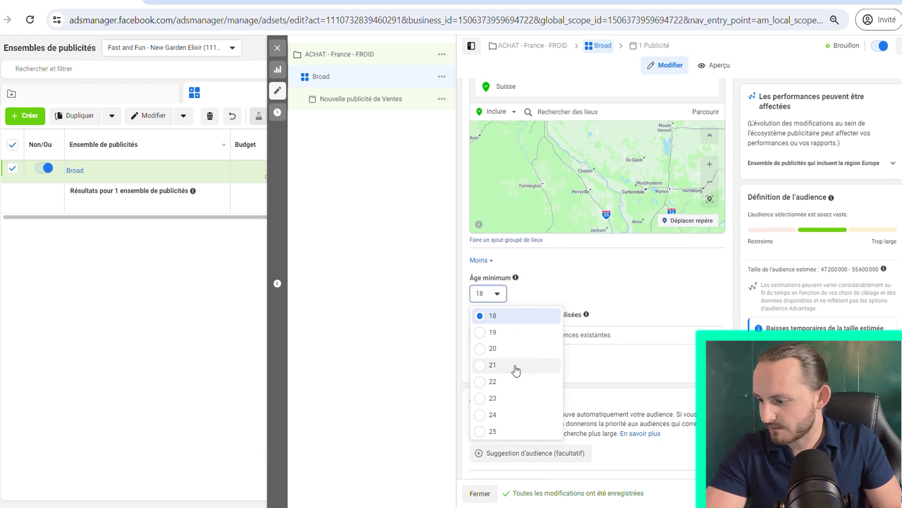
{"action": "left_click", "coordinate": [502, 430]}
{"action": "scroll", "coordinate": [591, 294], "scroll_direction": "down", "scroll_amount": 1}
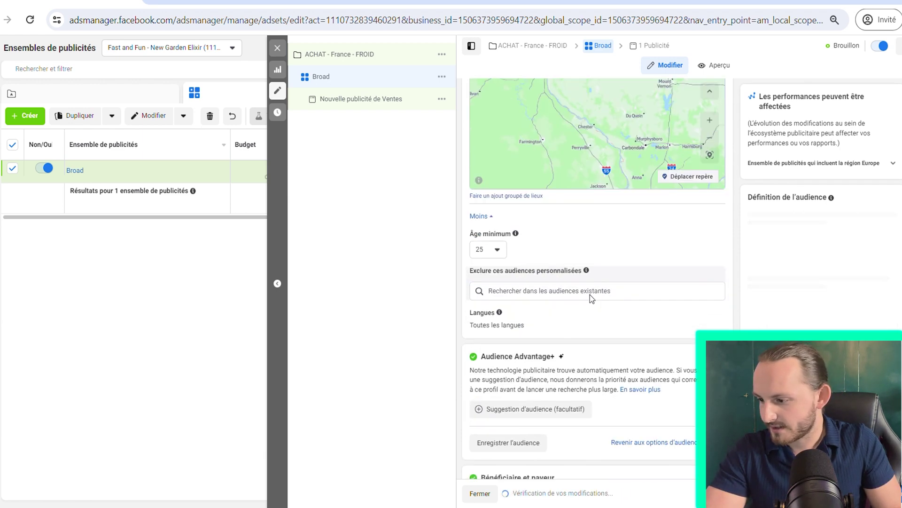
Check which custom audiences are available for exclusion without selecting any
{"action": "left_click", "coordinate": [552, 273]}
{"action": "scroll", "coordinate": [633, 242], "scroll_direction": "up", "scroll_amount": 3}
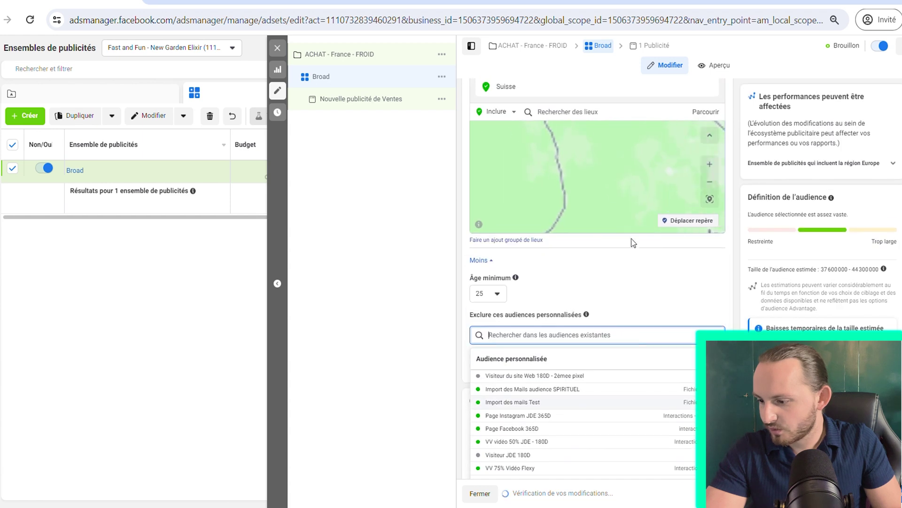
{"action": "left_click", "coordinate": [621, 270]}
Revert from Audience Advantage+ to the original audience options for the ad set
{"action": "scroll", "coordinate": [650, 314], "scroll_direction": "down", "scroll_amount": 3}
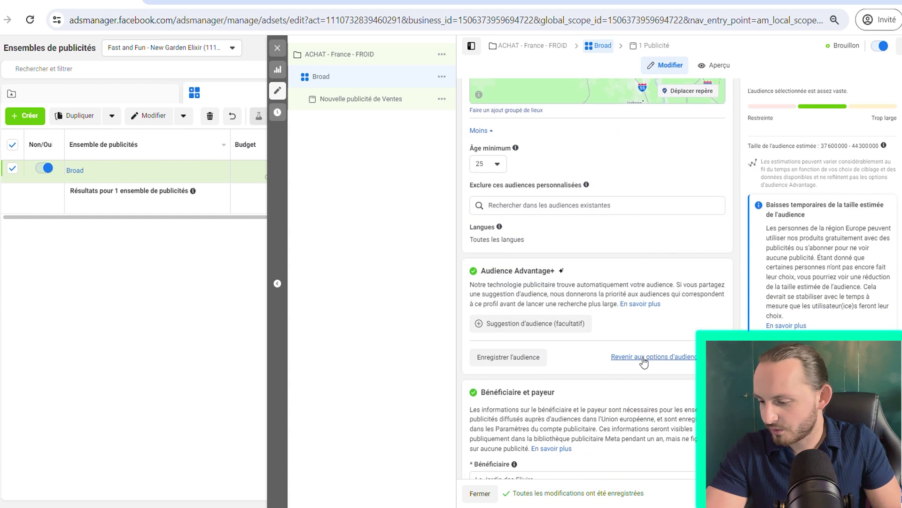
{"action": "left_click", "coordinate": [654, 358]}
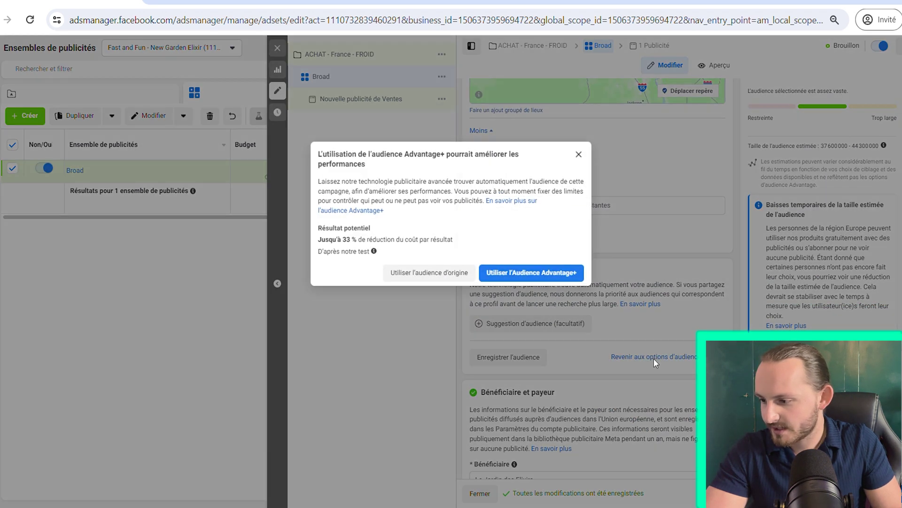
{"action": "left_click", "coordinate": [435, 272]}
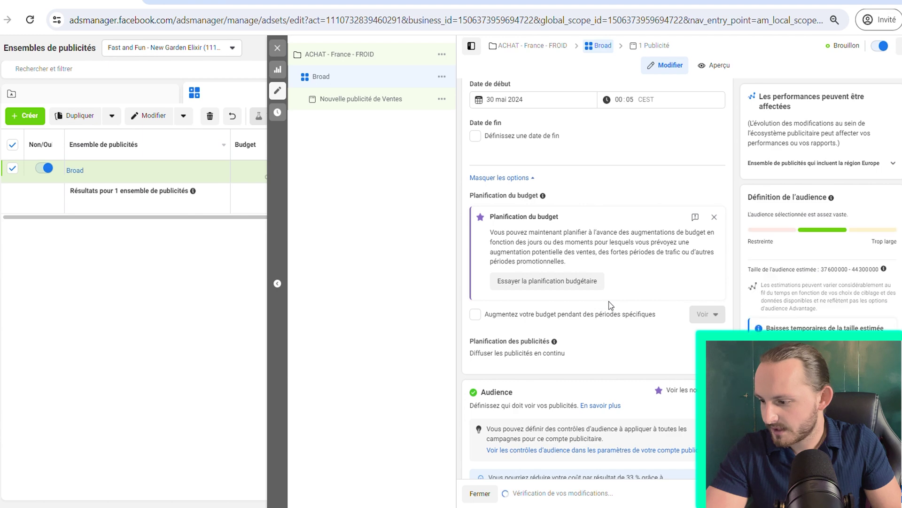
Review the original audience settings, including the saved audiences and the custom and lookalike audiences on offer
{"action": "scroll", "coordinate": [538, 236], "scroll_direction": "down", "scroll_amount": 5}
{"action": "scroll", "coordinate": [571, 271], "scroll_direction": "down", "scroll_amount": 3}
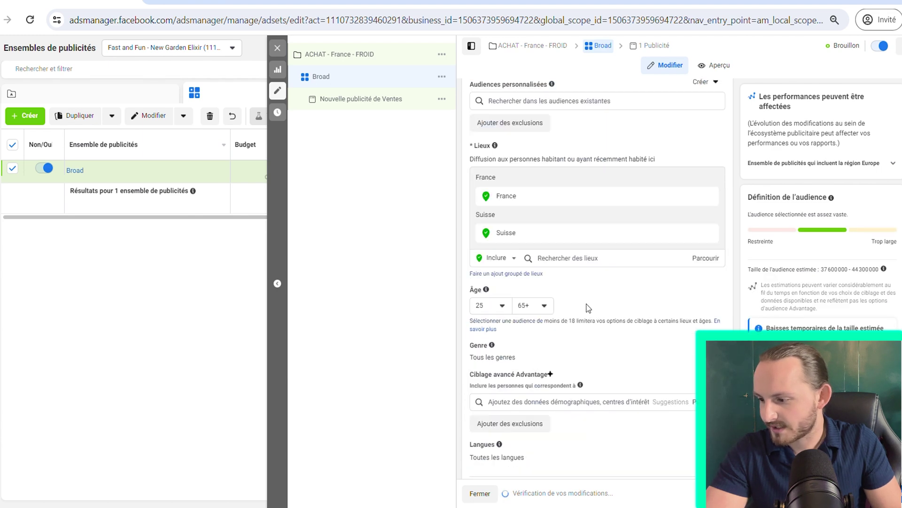
{"action": "scroll", "coordinate": [557, 302], "scroll_direction": "up", "scroll_amount": 1}
{"action": "scroll", "coordinate": [557, 301], "scroll_direction": "up", "scroll_amount": 2}
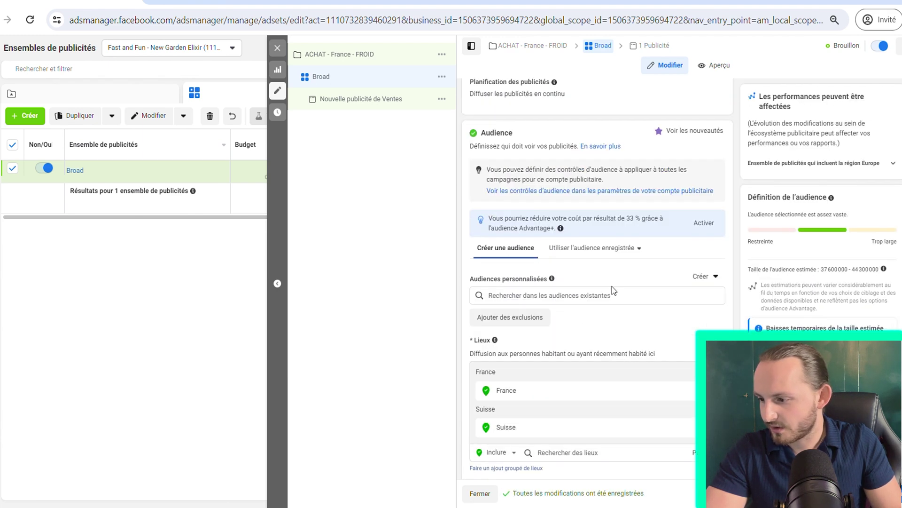
{"action": "scroll", "coordinate": [612, 286], "scroll_direction": "down", "scroll_amount": 2}
{"action": "left_click", "coordinate": [613, 121]}
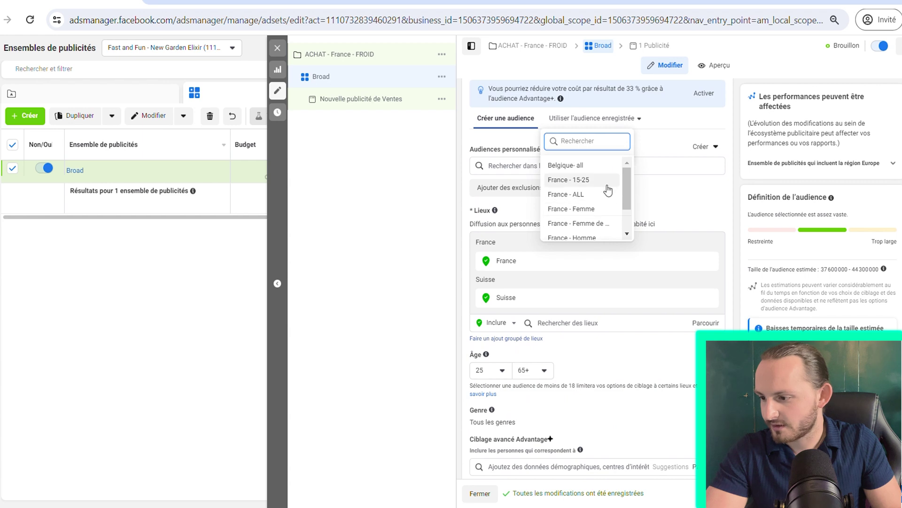
{"action": "left_click", "coordinate": [534, 167]}
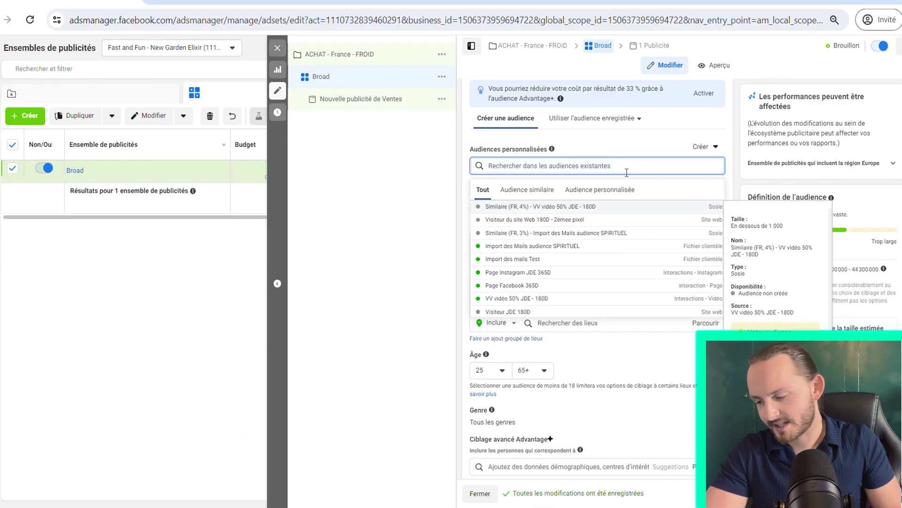
{"action": "left_click", "coordinate": [622, 145]}
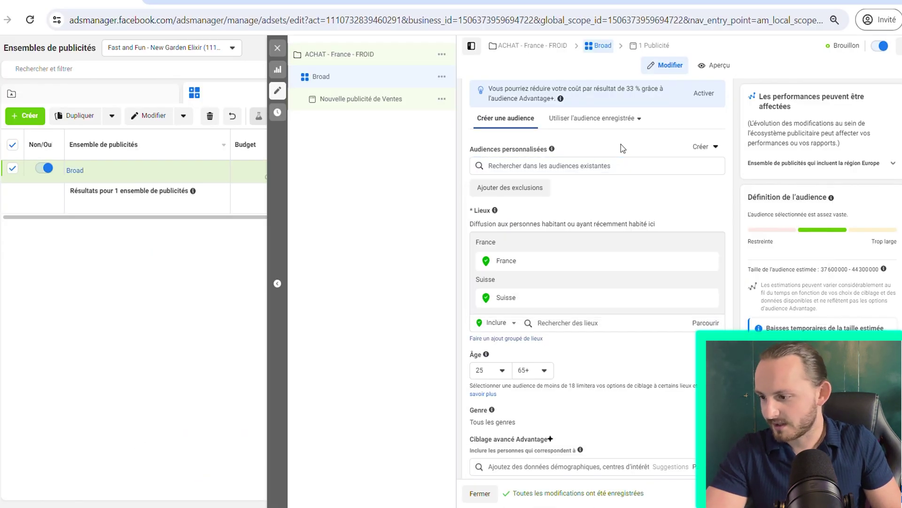
Examine the estimated audience size against the chosen locations and age range
{"action": "scroll", "coordinate": [564, 207], "scroll_direction": "down", "scroll_amount": 1}
{"action": "scroll", "coordinate": [587, 235], "scroll_direction": "down", "scroll_amount": 1}
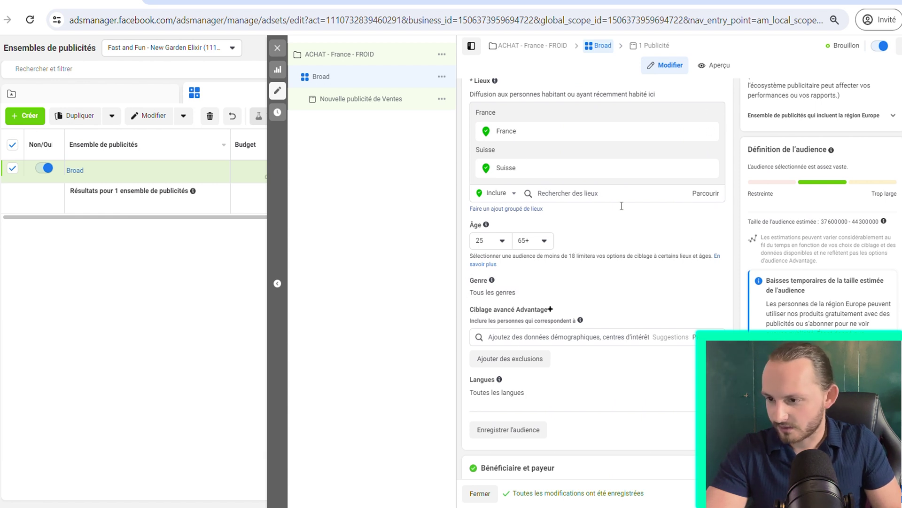
{"action": "left_click_drag", "start_coordinate": [821, 221], "coordinate": [885, 224]}
{"action": "scroll", "coordinate": [629, 253], "scroll_direction": "up", "scroll_amount": 1}
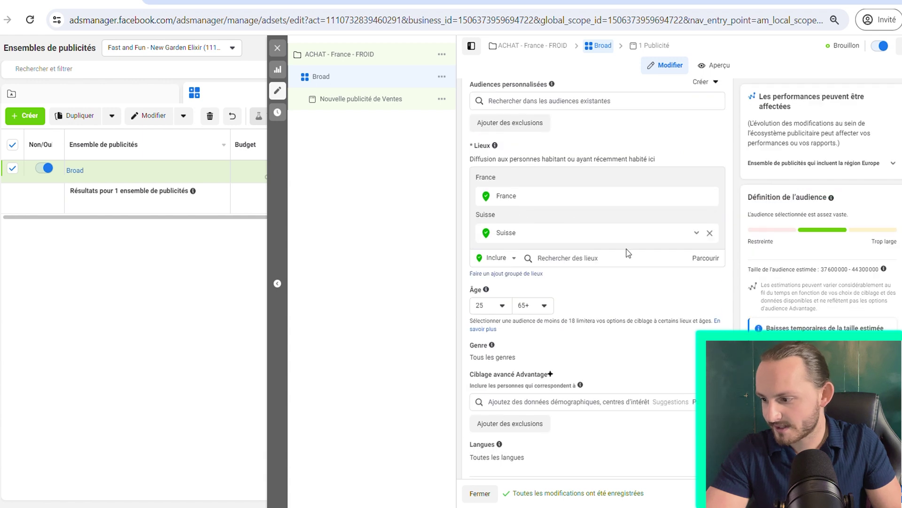
{"action": "scroll", "coordinate": [629, 253], "scroll_direction": "down", "scroll_amount": 2}
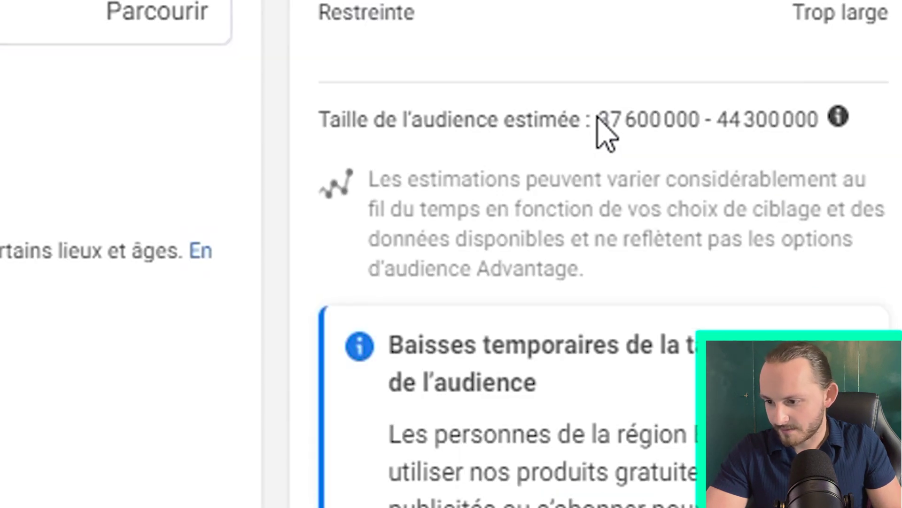
{"action": "left_click_drag", "start_coordinate": [821, 222], "coordinate": [828, 225]}
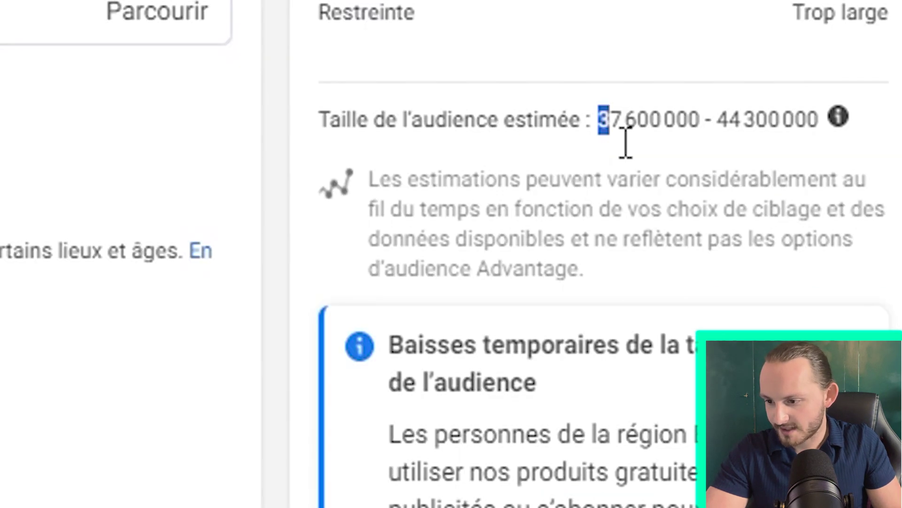
{"action": "left_click_drag", "start_coordinate": [625, 141], "coordinate": [739, 138]}
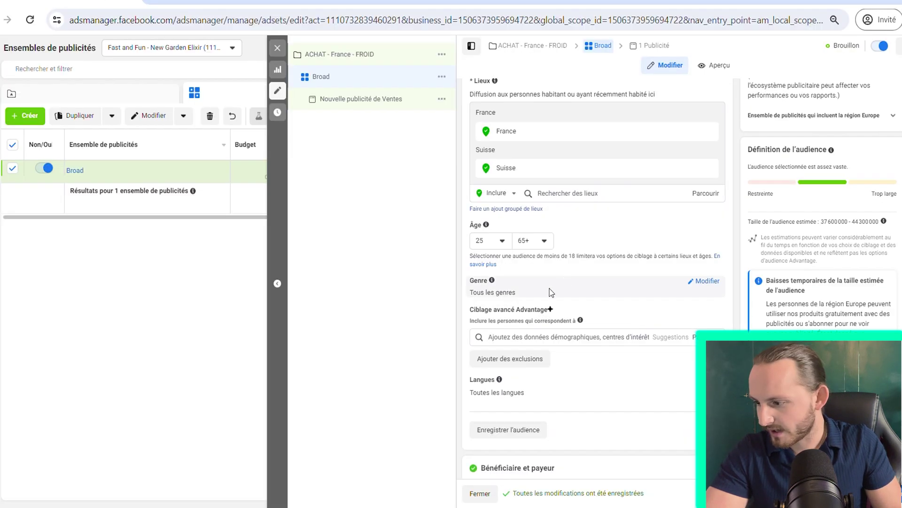
Edit the audience's gender targeting, trying Hommes before setting it to Femmes
{"action": "scroll", "coordinate": [548, 289], "scroll_direction": "down", "scroll_amount": 1}
{"action": "left_click", "coordinate": [695, 216]}
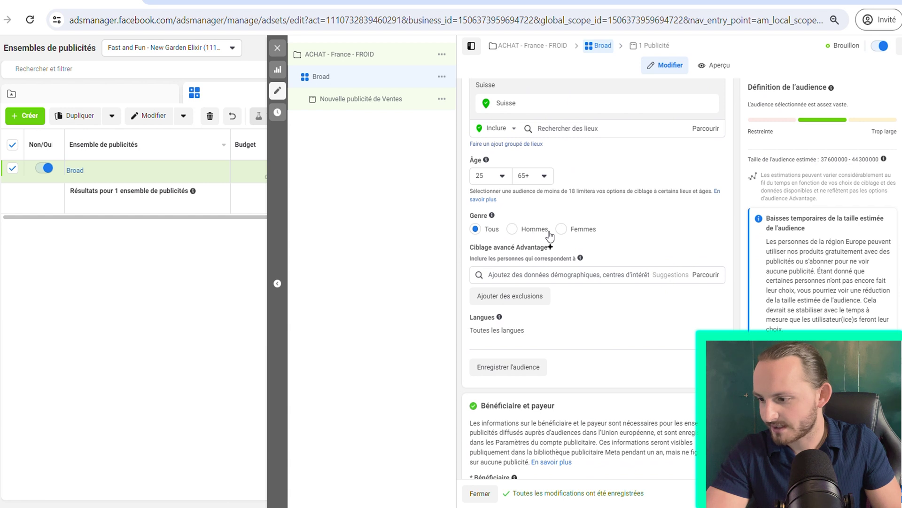
{"action": "left_click", "coordinate": [535, 229]}
{"action": "left_click", "coordinate": [577, 231]}
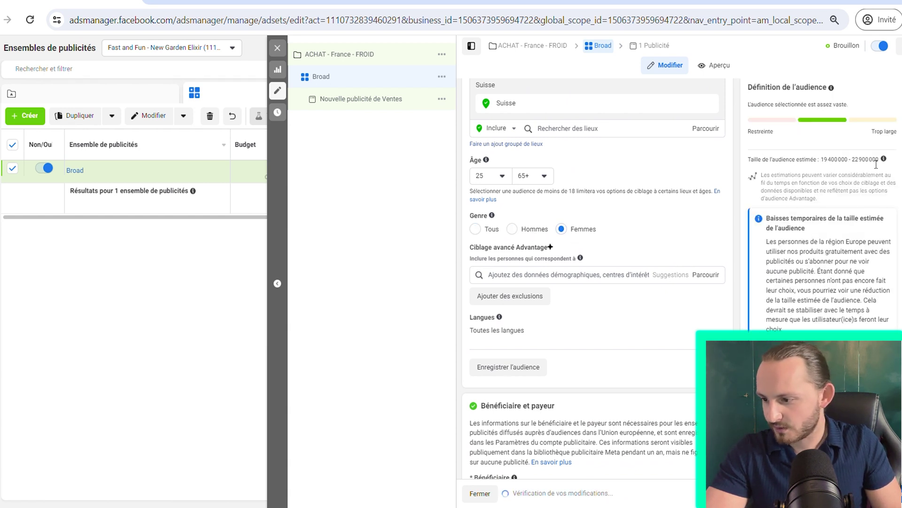
Check the available beneficiaries under Bénéficiaire et payeur, keeping Le Jardin des Elixirs selected
{"action": "scroll", "coordinate": [595, 268], "scroll_direction": "down", "scroll_amount": 3}
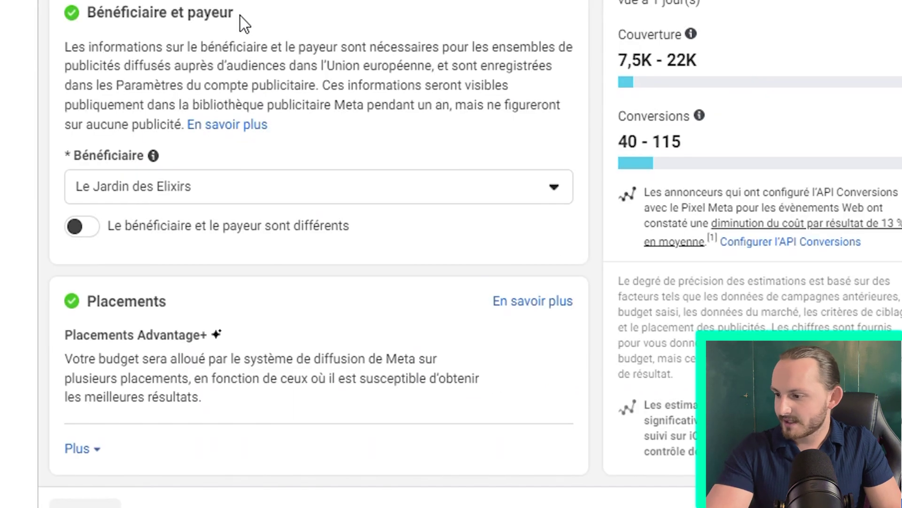
{"action": "left_click", "coordinate": [332, 197]}
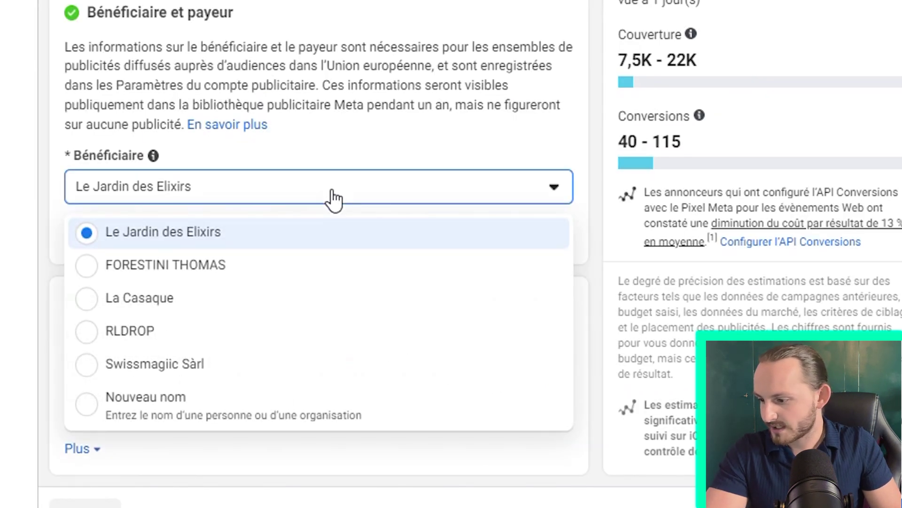
{"action": "left_click", "coordinate": [334, 197]}
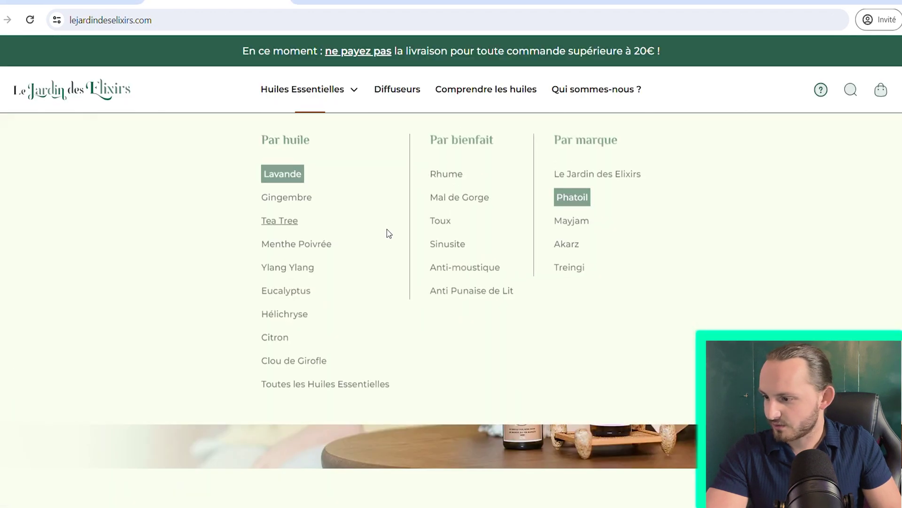
Look through the lejardindeselixirs.com home page, including its products, press mentions and customer testimonials
{"action": "scroll", "coordinate": [619, 301], "scroll_direction": "down", "scroll_amount": 10}
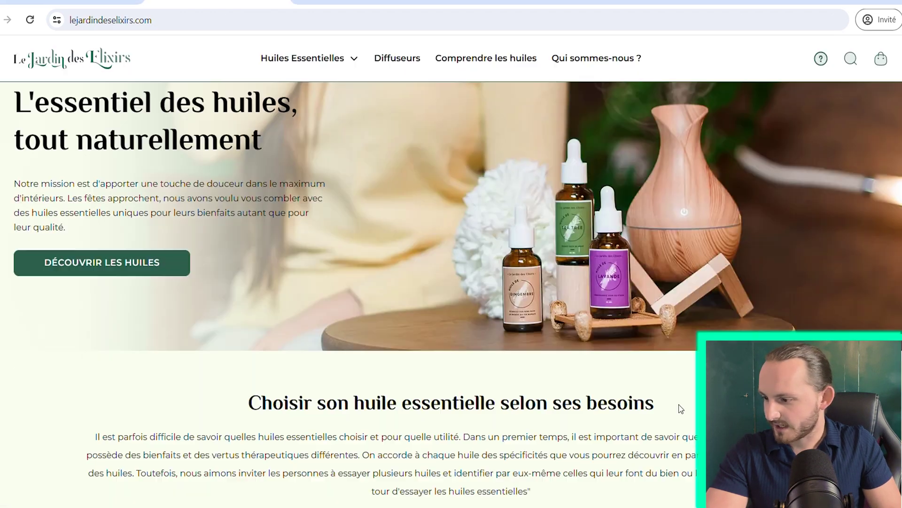
{"action": "scroll", "coordinate": [411, 248], "scroll_direction": "down", "scroll_amount": 5}
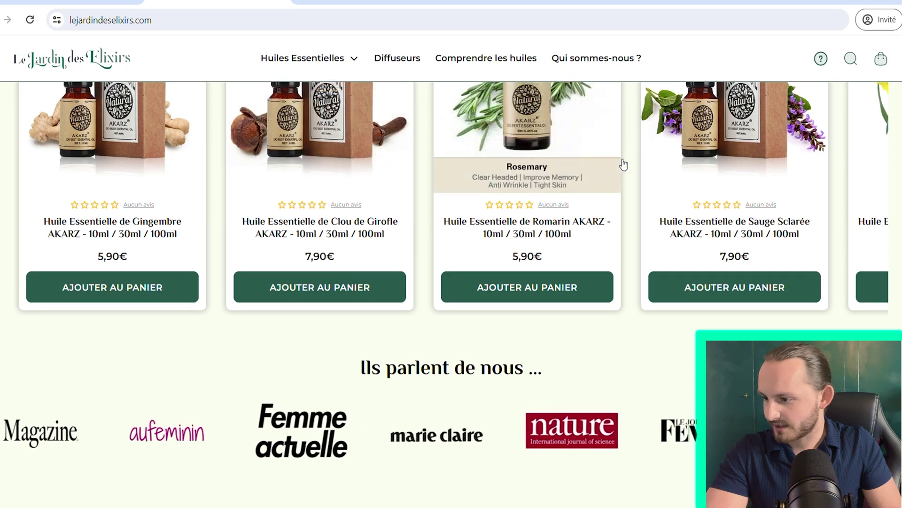
{"action": "scroll", "coordinate": [623, 163], "scroll_direction": "down", "scroll_amount": 6}
{"action": "scroll", "coordinate": [618, 222], "scroll_direction": "down", "scroll_amount": 15}
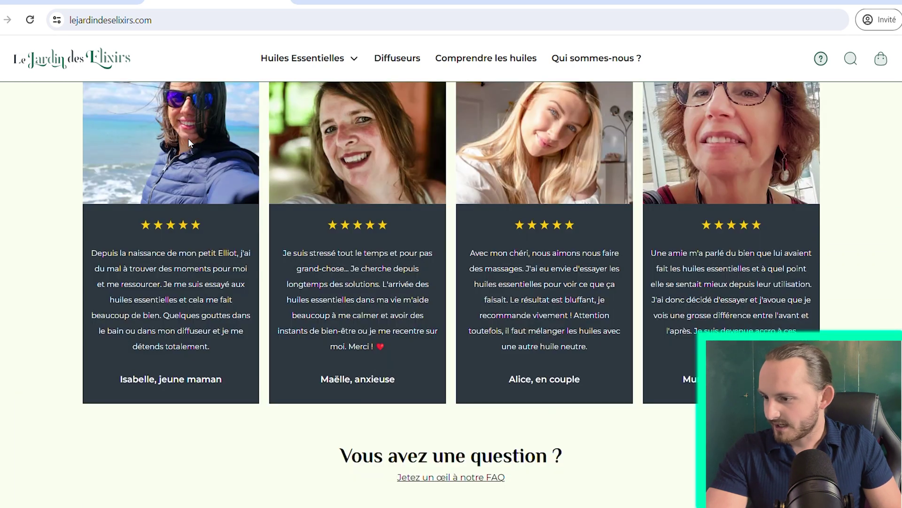
Finish looking over the home page's testimonials and return to the beneficiary setting of the Broad ad set in Ads Manager
{"action": "scroll", "coordinate": [577, 276], "scroll_direction": "up", "scroll_amount": 6}
{"action": "scroll", "coordinate": [577, 275], "scroll_direction": "up", "scroll_amount": 10}
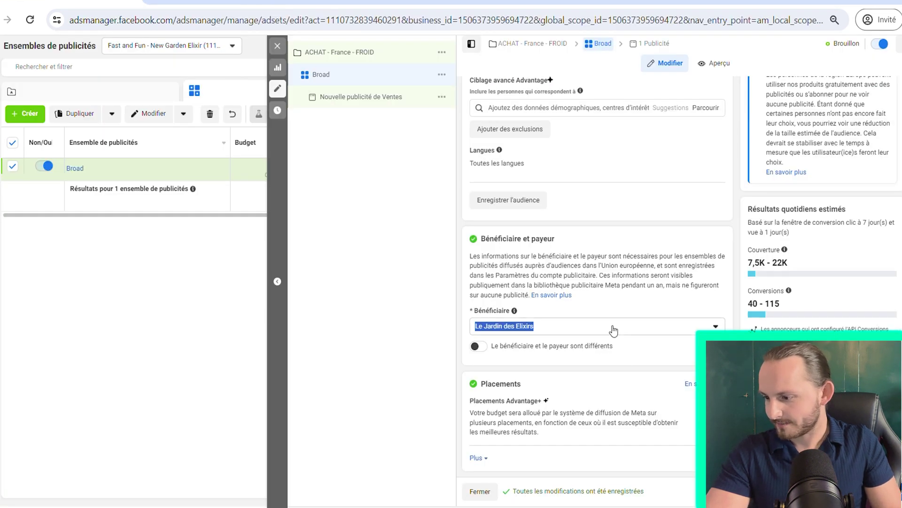
{"action": "left_click", "coordinate": [592, 326]}
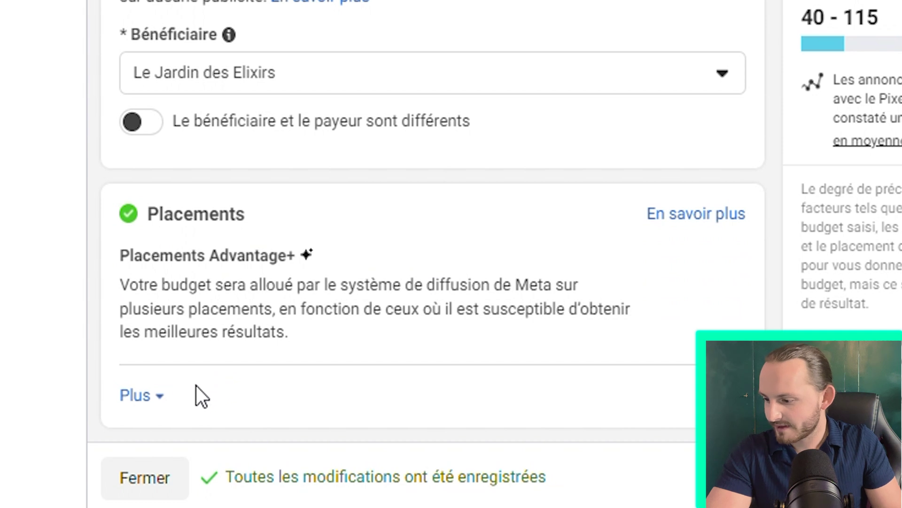
Expand the Broad ad set's placement options and examine the Placements Advantage+ choice and brand safety settings
{"action": "left_click", "coordinate": [155, 400]}
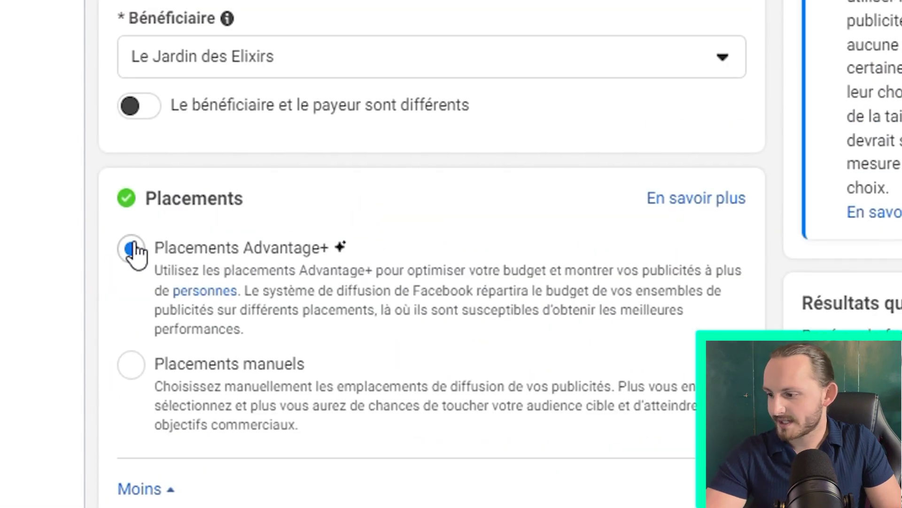
{"action": "left_click_drag", "start_coordinate": [141, 248], "coordinate": [338, 258]}
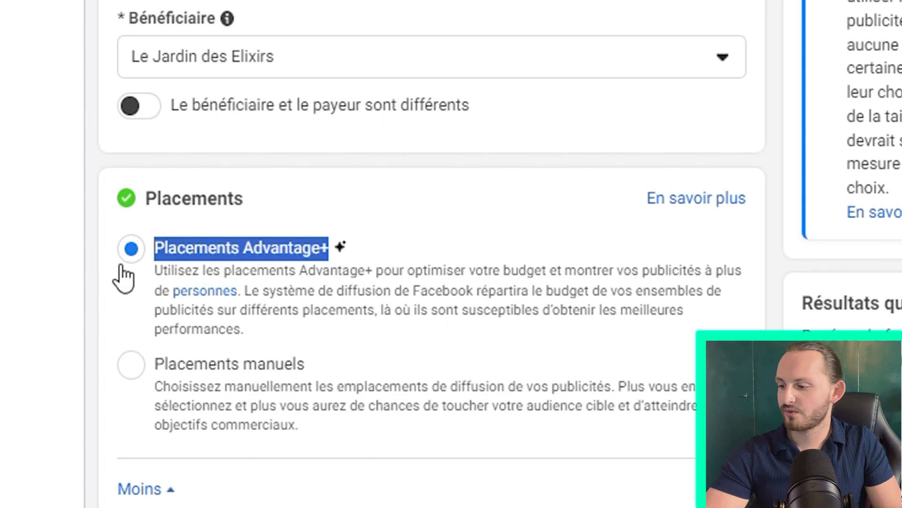
{"action": "left_click", "coordinate": [99, 240]}
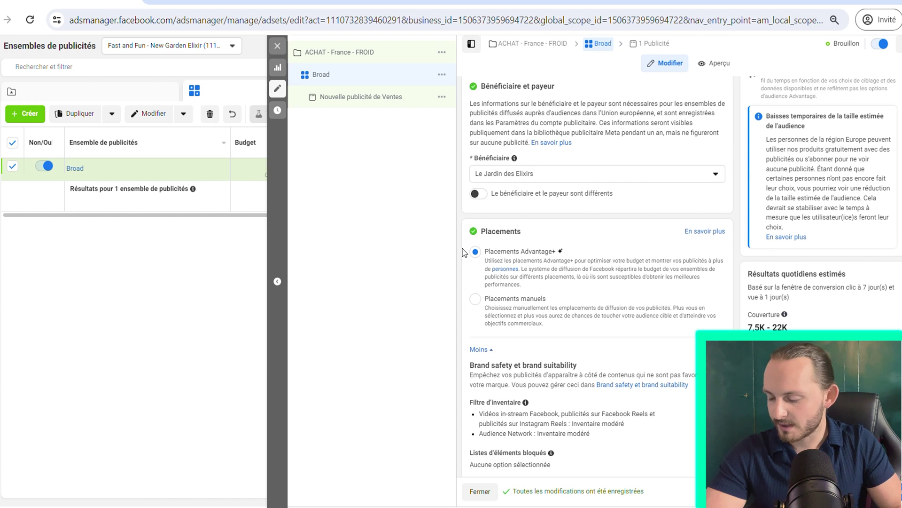
{"action": "scroll", "coordinate": [476, 258], "scroll_direction": "down", "scroll_amount": 2}
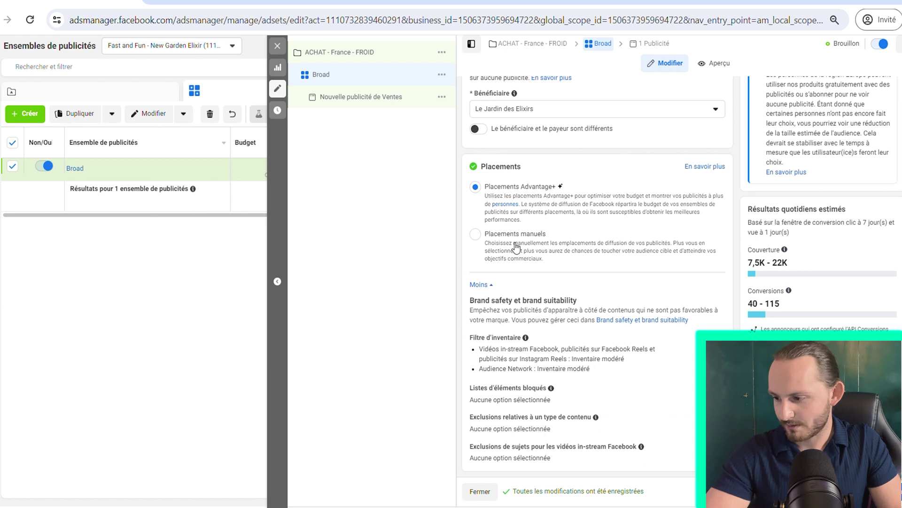
Try Placements manuels, look through its platforms and placement list, and switch back to Placements Advantage+
{"action": "left_click", "coordinate": [477, 239]}
{"action": "scroll", "coordinate": [596, 262], "scroll_direction": "down", "scroll_amount": 15}
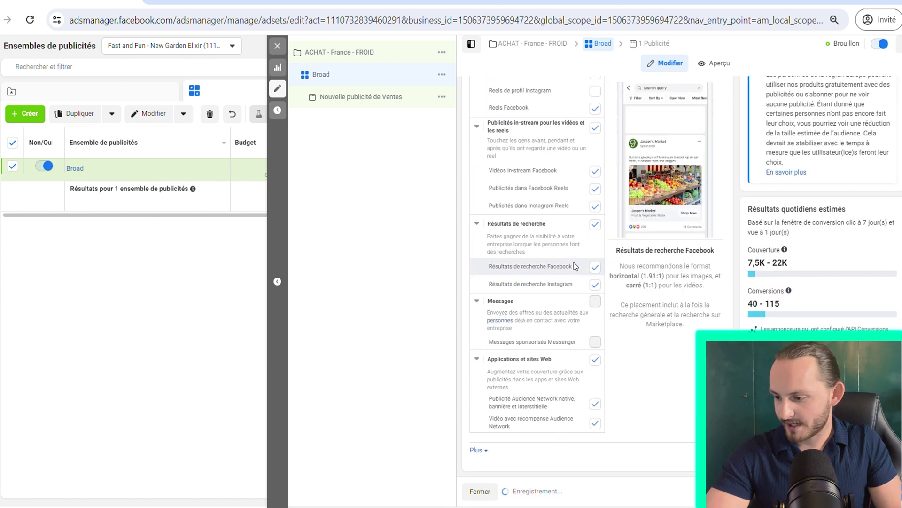
{"action": "scroll", "coordinate": [588, 335], "scroll_direction": "up", "scroll_amount": 10}
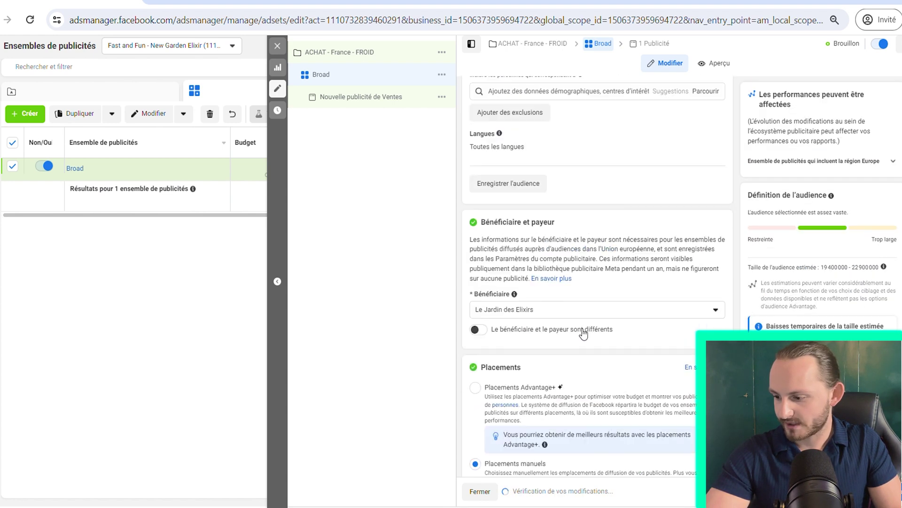
{"action": "scroll", "coordinate": [583, 333], "scroll_direction": "down", "scroll_amount": 5}
{"action": "scroll", "coordinate": [574, 361], "scroll_direction": "up", "scroll_amount": 5}
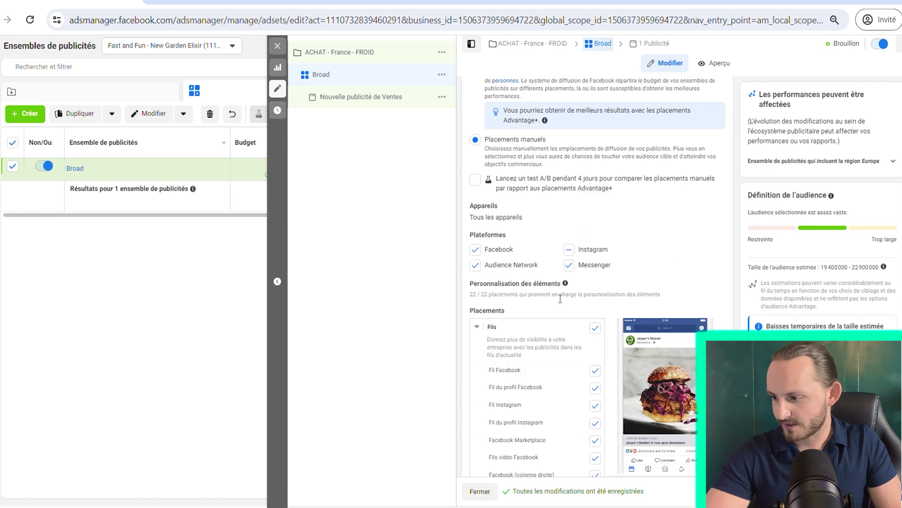
{"action": "scroll", "coordinate": [597, 265], "scroll_direction": "down", "scroll_amount": 4}
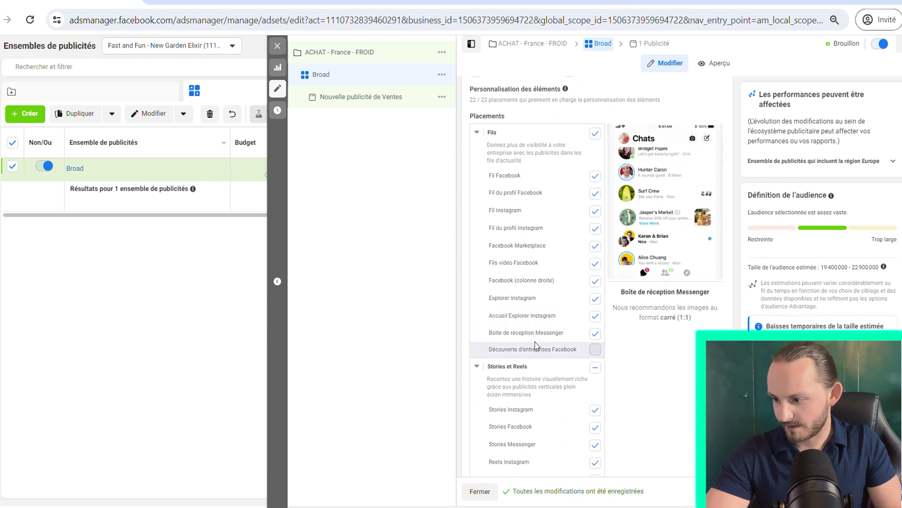
{"action": "scroll", "coordinate": [534, 371], "scroll_direction": "up", "scroll_amount": 6}
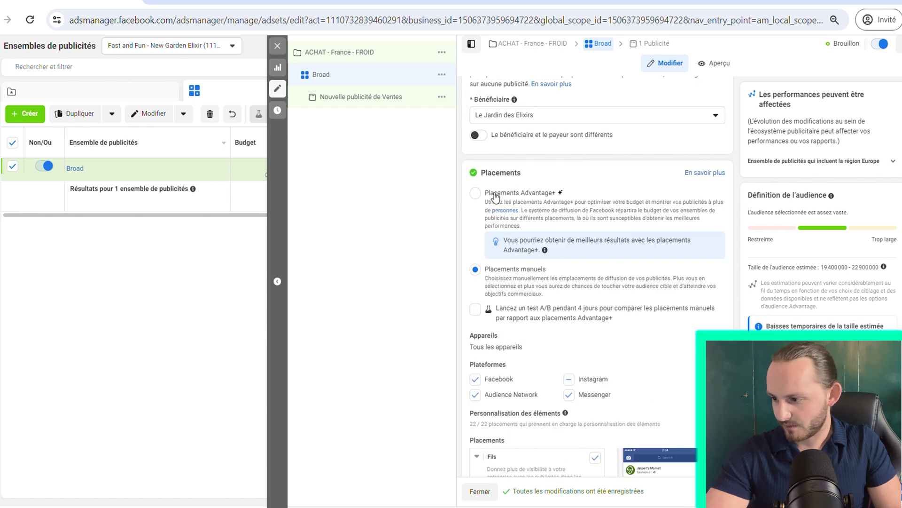
{"action": "left_click", "coordinate": [495, 195]}
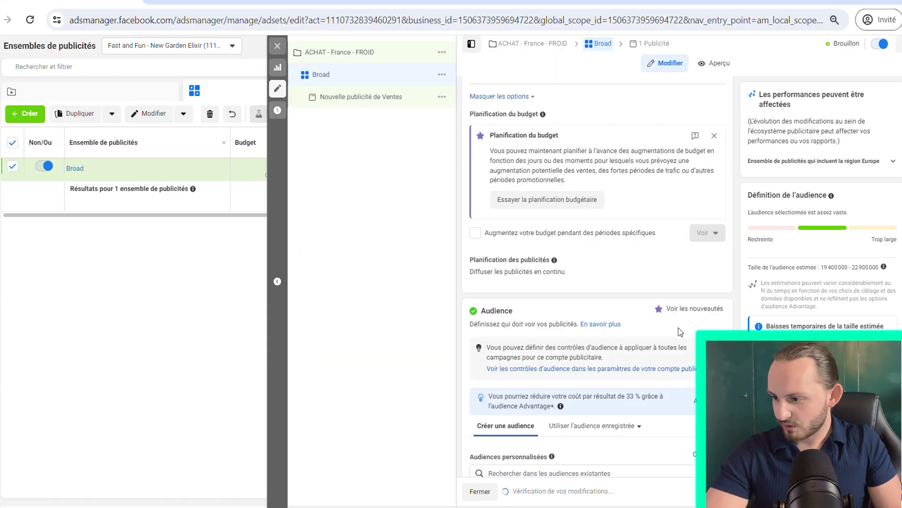
Review the Broad ad set's conversion, budget and audience settings and open its ad Nouvelle publicité de Ventes
{"action": "scroll", "coordinate": [706, 285], "scroll_direction": "up", "scroll_amount": 5}
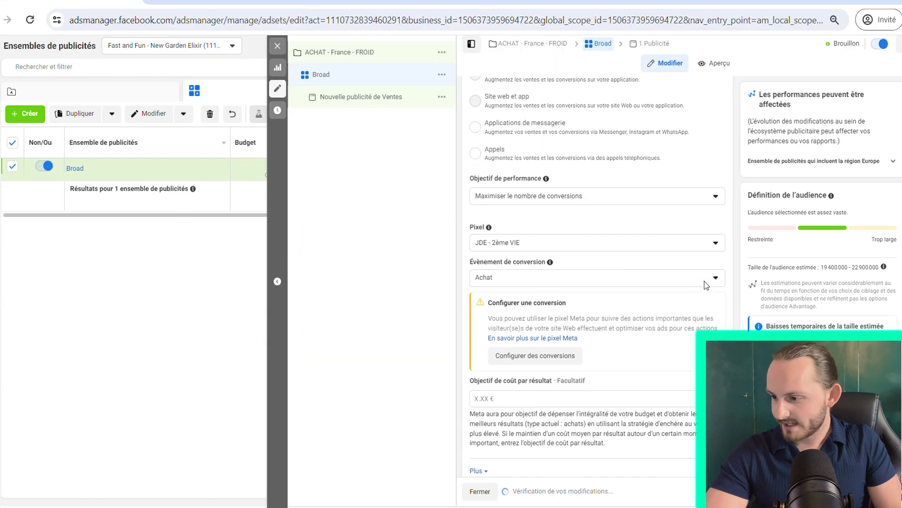
{"action": "scroll", "coordinate": [705, 284], "scroll_direction": "up", "scroll_amount": 3}
{"action": "scroll", "coordinate": [690, 284], "scroll_direction": "down", "scroll_amount": 15}
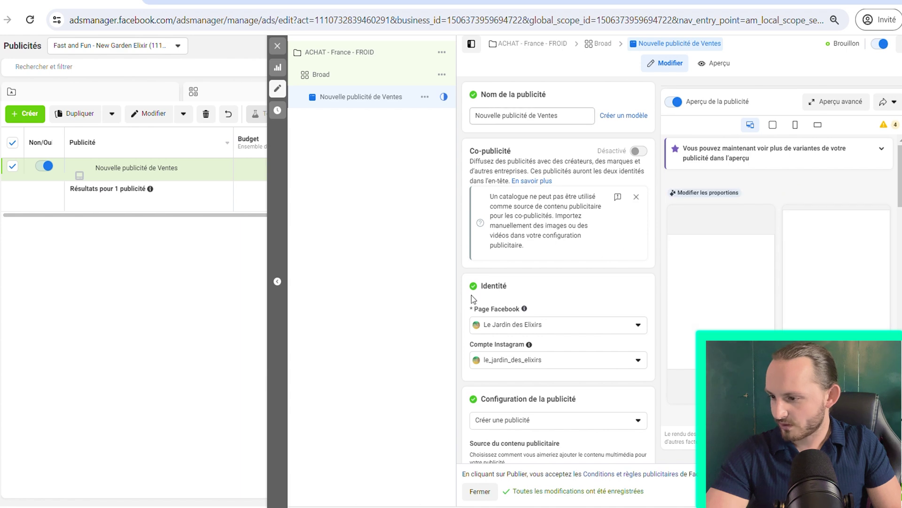
Rename the ad as "Video - huile de lavande"
{"action": "scroll", "coordinate": [588, 265], "scroll_direction": "down", "scroll_amount": 3}
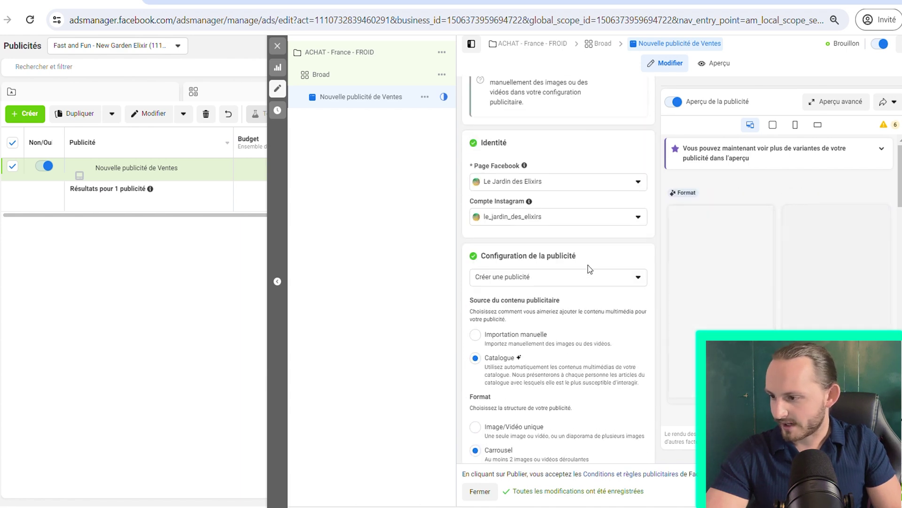
{"action": "scroll", "coordinate": [588, 265], "scroll_direction": "up", "scroll_amount": 3}
{"action": "triple_click", "coordinate": [548, 121]}
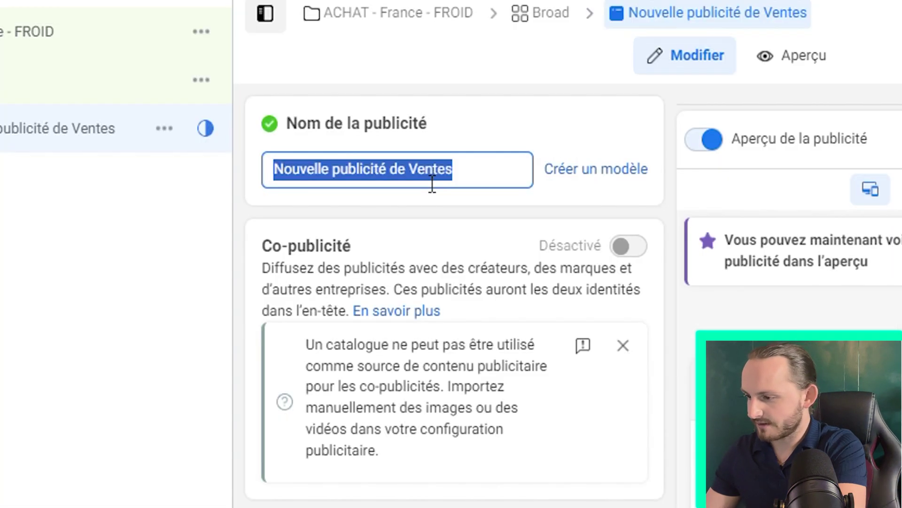
{"action": "type", "text": "Video - huile de"}
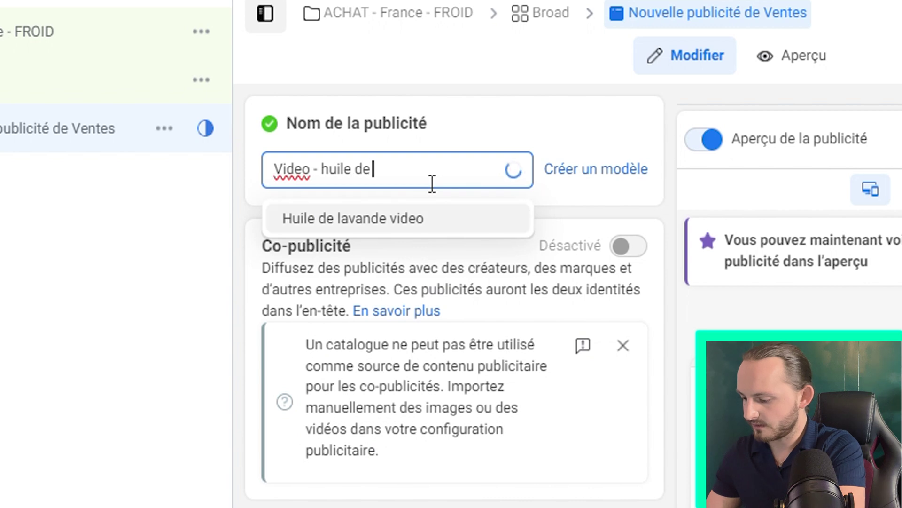
{"action": "type", "text": " lavande"}
Check the available Facebook pages under Identité, keeping Le Jardin des Elixirs selected
{"action": "scroll", "coordinate": [394, 364], "scroll_direction": "down", "scroll_amount": 1}
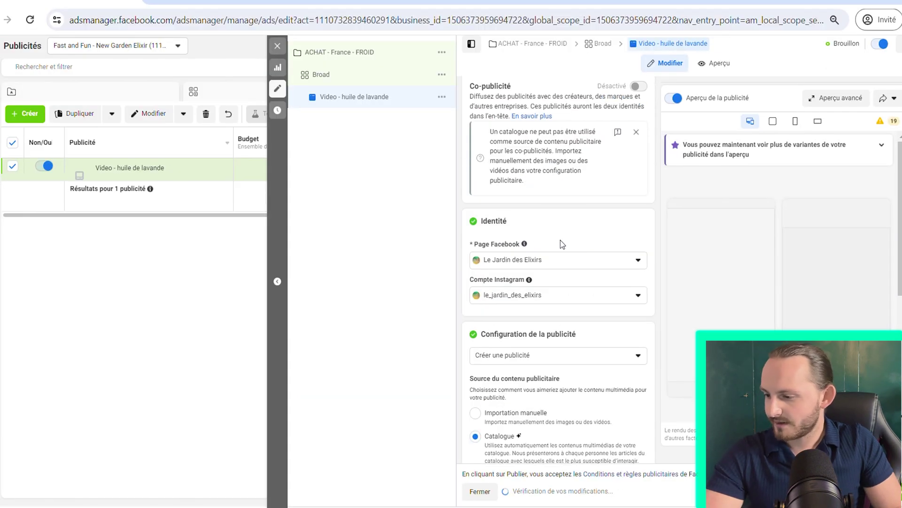
{"action": "scroll", "coordinate": [561, 240], "scroll_direction": "down", "scroll_amount": 1}
{"action": "left_click", "coordinate": [525, 197]}
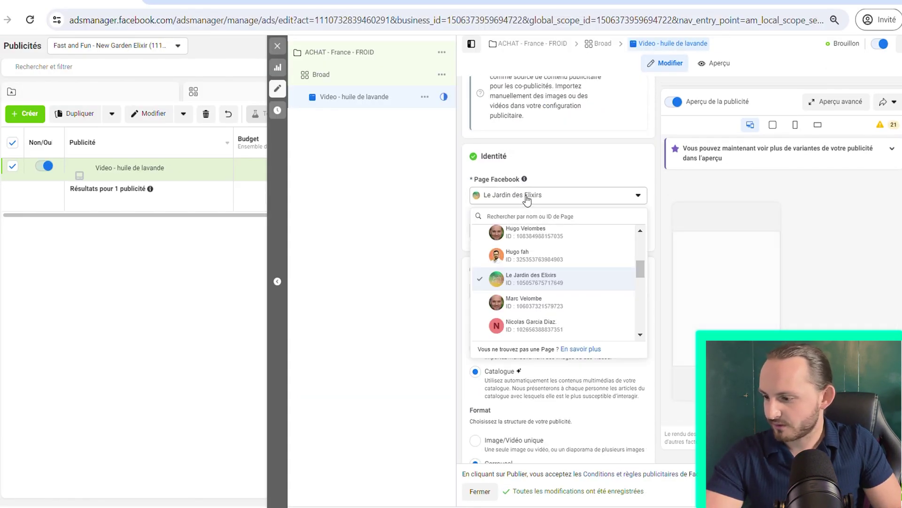
{"action": "left_click", "coordinate": [527, 200]}
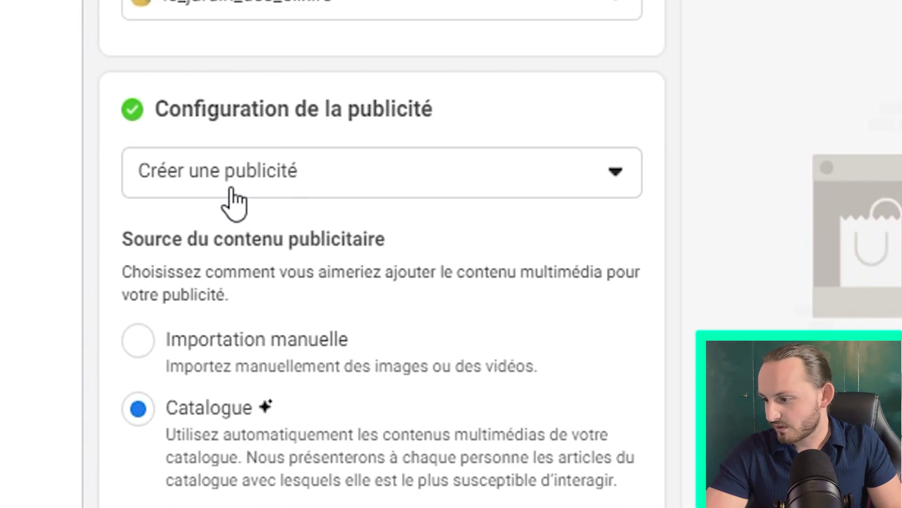
Configure the ad as Créer une publicité with Importation manuelle as content source and the Image/Vidéo unique format
{"action": "left_click", "coordinate": [250, 191]}
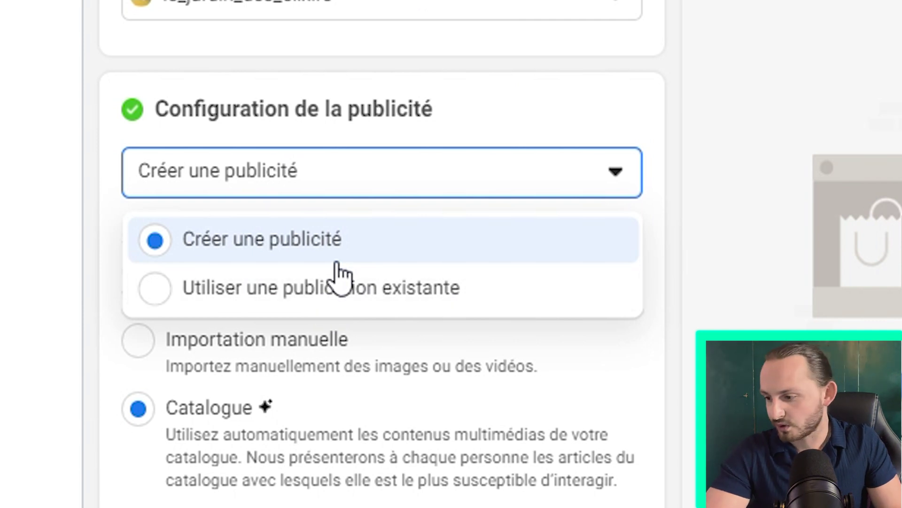
{"action": "left_click", "coordinate": [266, 242]}
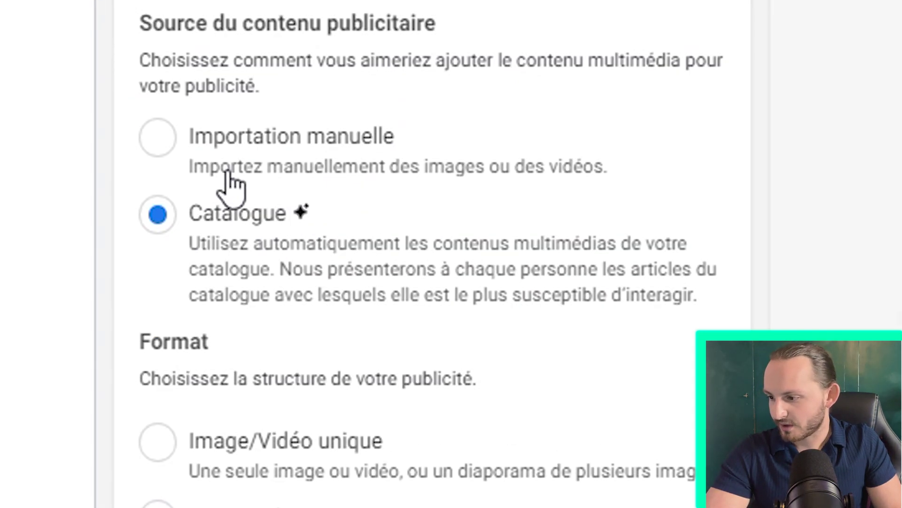
{"action": "scroll", "coordinate": [173, 147], "scroll_direction": "down", "scroll_amount": 5}
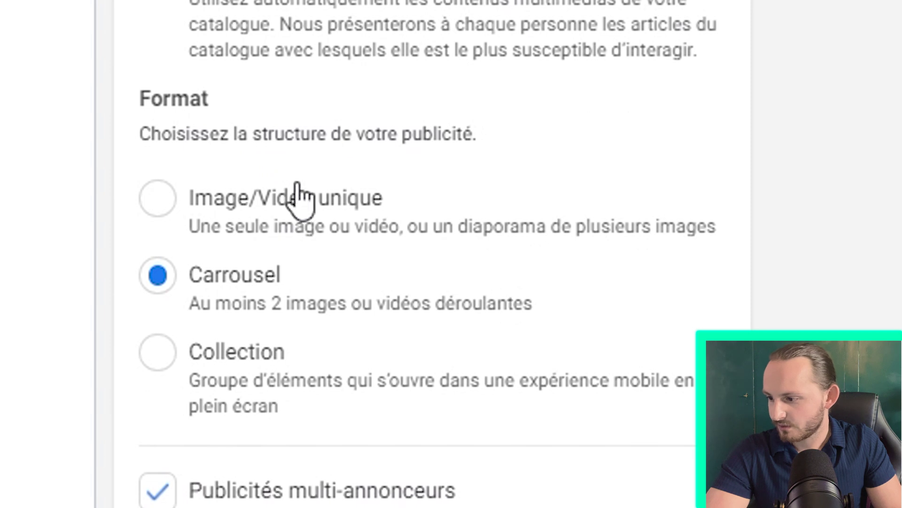
{"action": "left_click", "coordinate": [423, 227]}
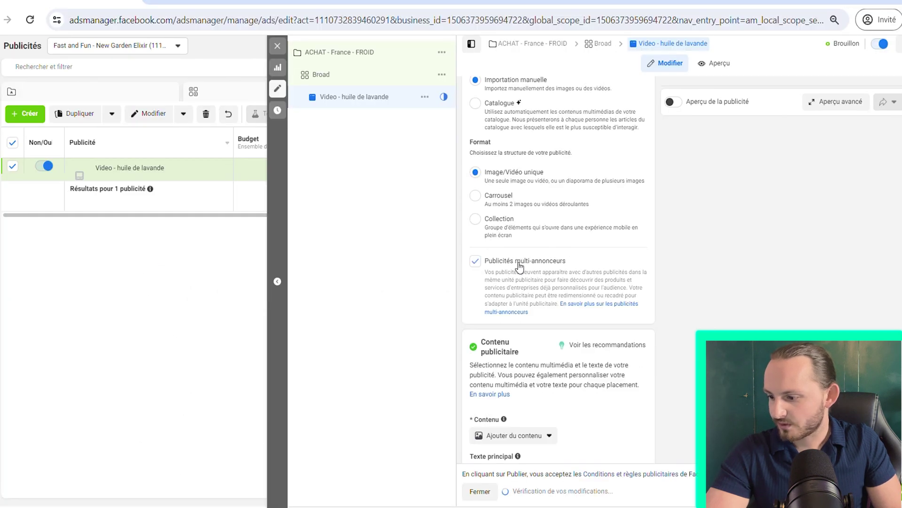
Add a video as the media under Contenu publicitaire
{"action": "scroll", "coordinate": [519, 265], "scroll_direction": "down", "scroll_amount": 3}
{"action": "scroll", "coordinate": [566, 278], "scroll_direction": "down", "scroll_amount": 1}
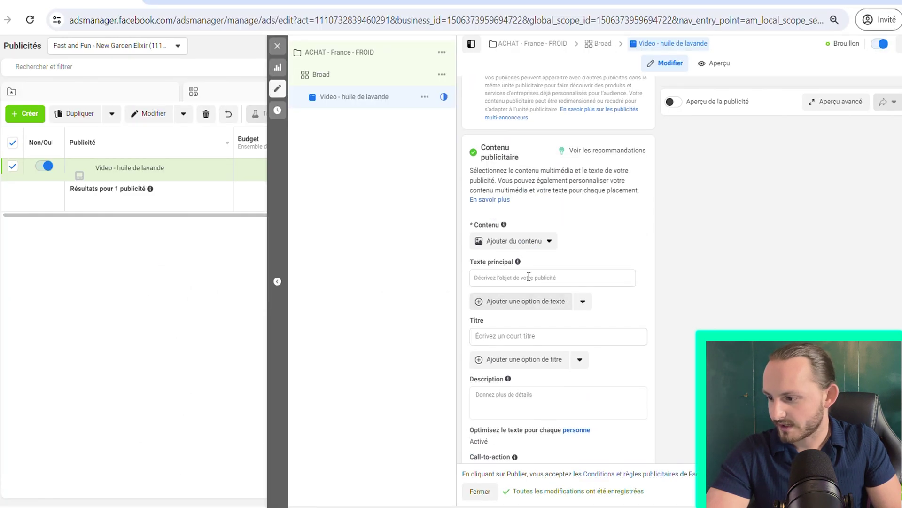
{"action": "left_click", "coordinate": [538, 242]}
{"action": "left_click", "coordinate": [525, 281]}
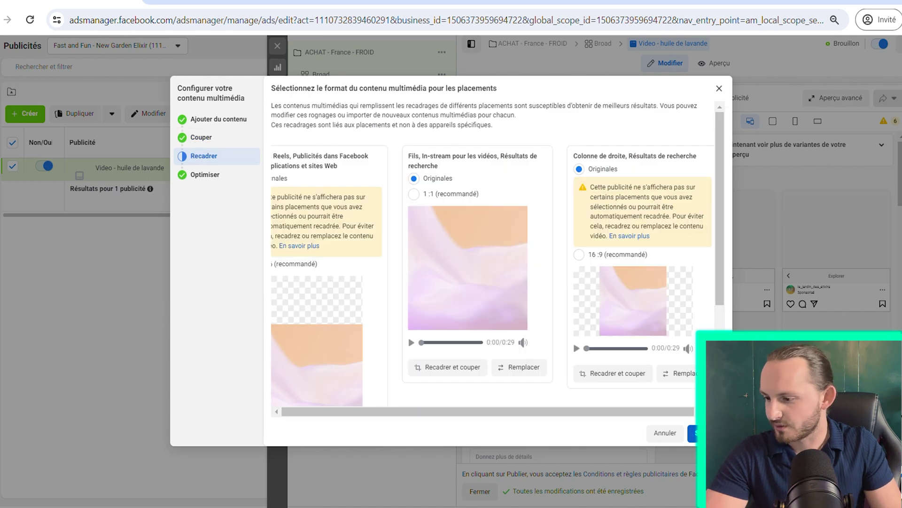
Review the video's crop formats for each placement group, keep Originales for the feeds and right column, and proceed to Optimiser
{"action": "scroll", "coordinate": [540, 272], "scroll_direction": "down", "scroll_amount": 3}
{"action": "scroll", "coordinate": [543, 268], "scroll_direction": "up", "scroll_amount": 3}
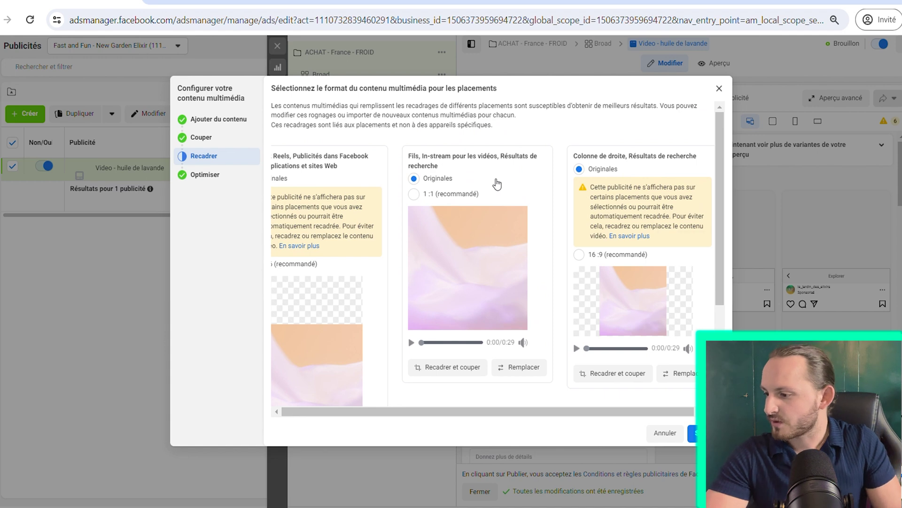
{"action": "scroll", "coordinate": [449, 228], "scroll_direction": "down", "scroll_amount": 3}
{"action": "scroll", "coordinate": [463, 282], "scroll_direction": "up", "scroll_amount": 3}
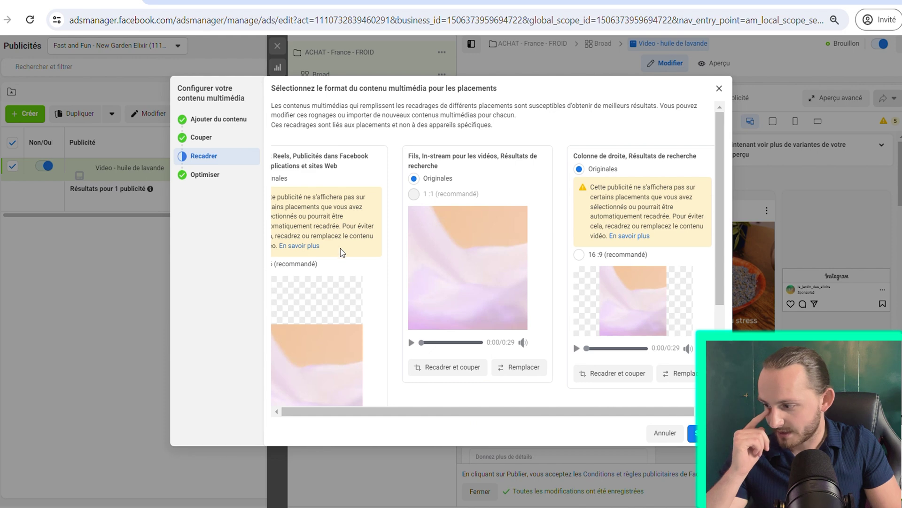
{"action": "scroll", "coordinate": [340, 248], "scroll_direction": "down", "scroll_amount": 2}
{"action": "scroll", "coordinate": [295, 247], "scroll_direction": "up", "scroll_amount": 2}
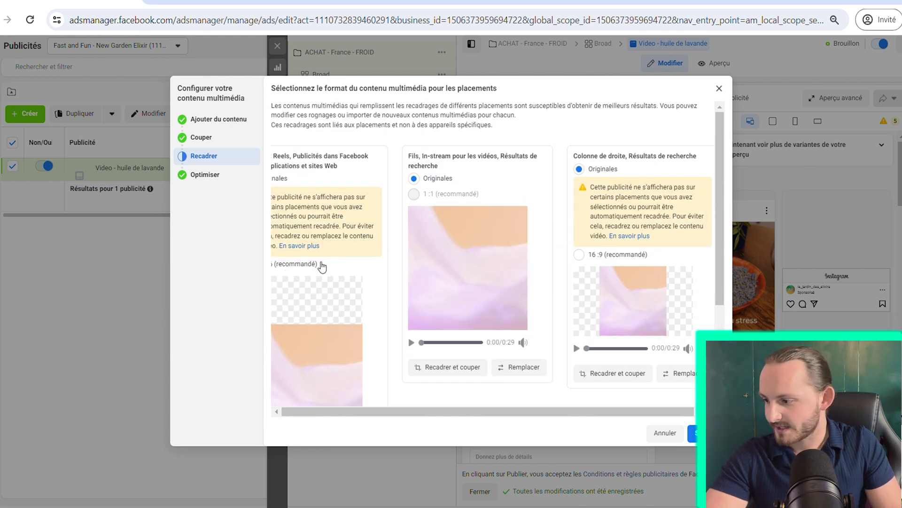
{"action": "scroll", "coordinate": [345, 270], "scroll_direction": "down", "scroll_amount": 4}
{"action": "scroll", "coordinate": [309, 220], "scroll_direction": "down", "scroll_amount": 1}
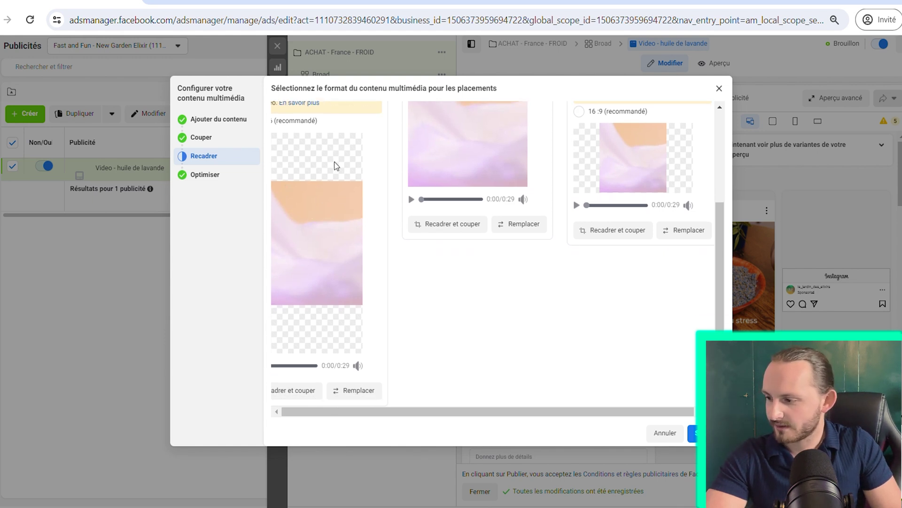
{"action": "left_click", "coordinate": [692, 433]}
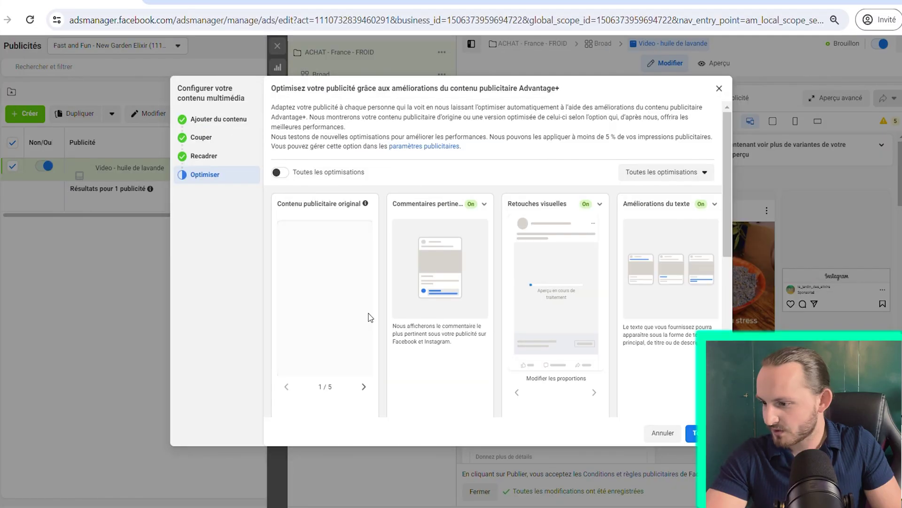
Review the Advantage+ creative optimisations, turn off Améliorations du texte, and finish the video's media setup
{"action": "scroll", "coordinate": [370, 318], "scroll_direction": "down", "scroll_amount": 5}
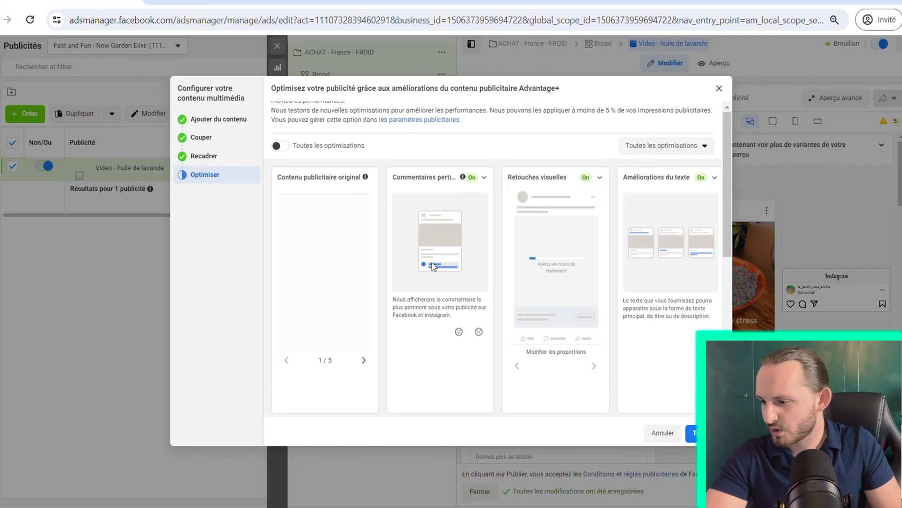
{"action": "scroll", "coordinate": [504, 234], "scroll_direction": "up", "scroll_amount": 6}
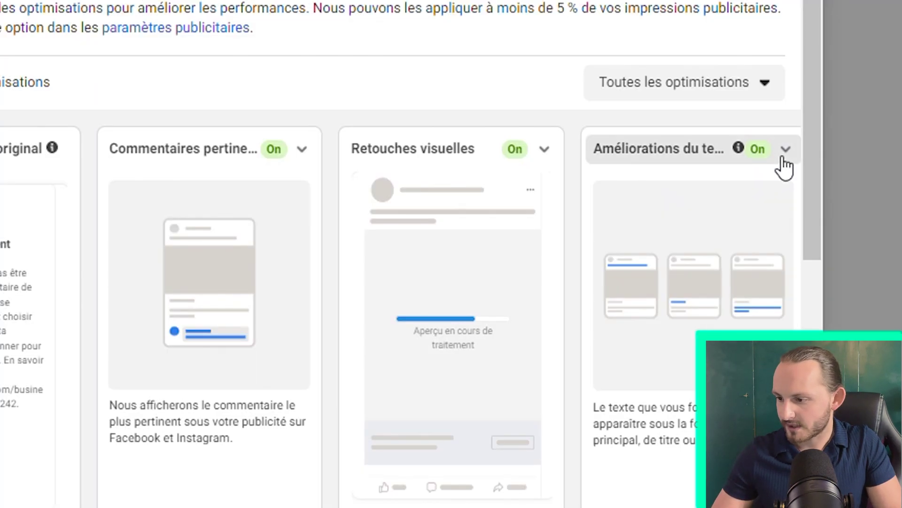
{"action": "left_click", "coordinate": [715, 203]}
{"action": "left_click", "coordinate": [628, 192]}
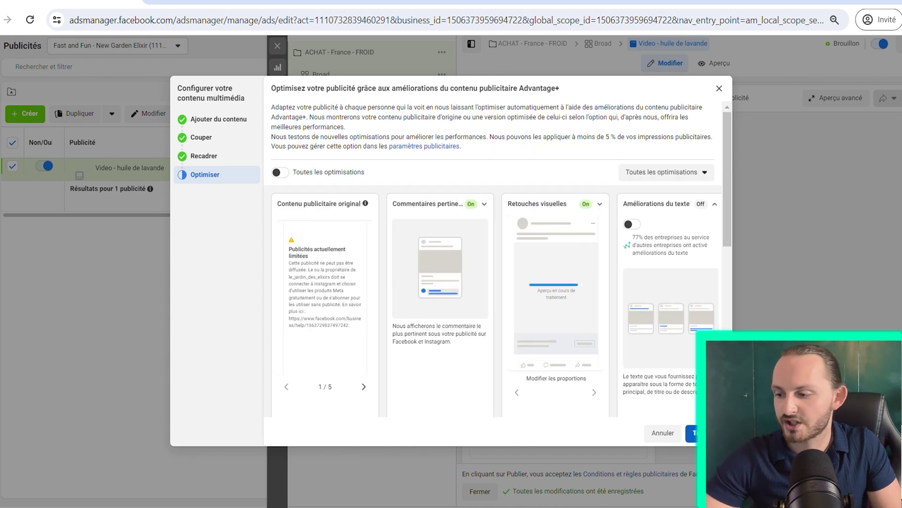
{"action": "left_click", "coordinate": [705, 432]}
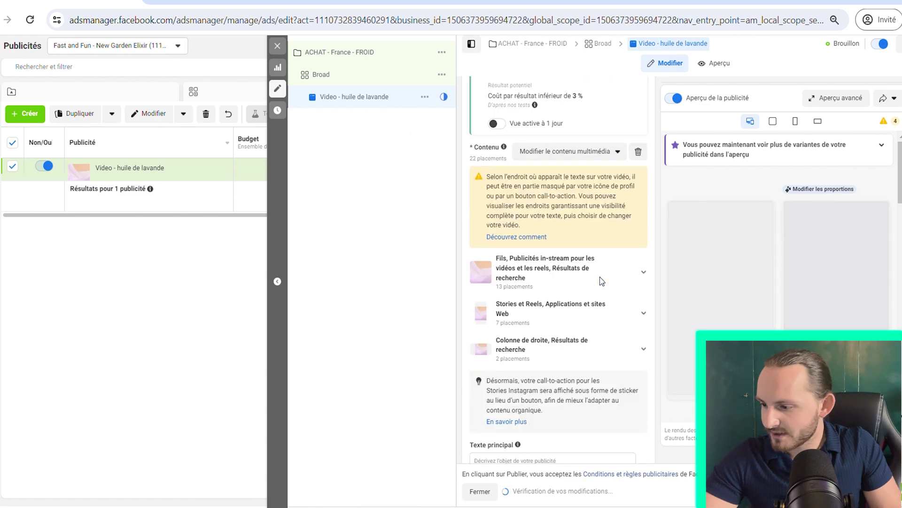
Open the lavender oil product page from the store's Lavande collection and copy its web address
{"action": "scroll", "coordinate": [611, 263], "scroll_direction": "down", "scroll_amount": 5}
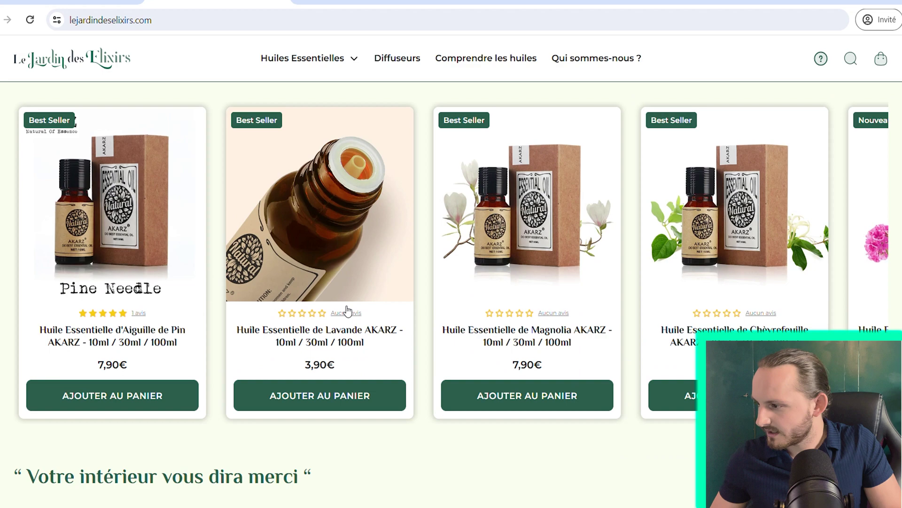
{"action": "mouse_move", "coordinate": [317, 60]}
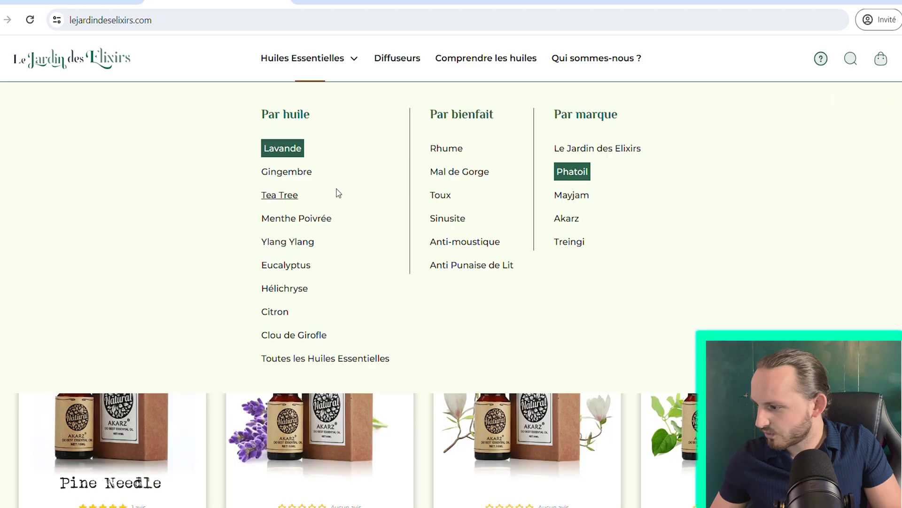
{"action": "left_click", "coordinate": [282, 149]}
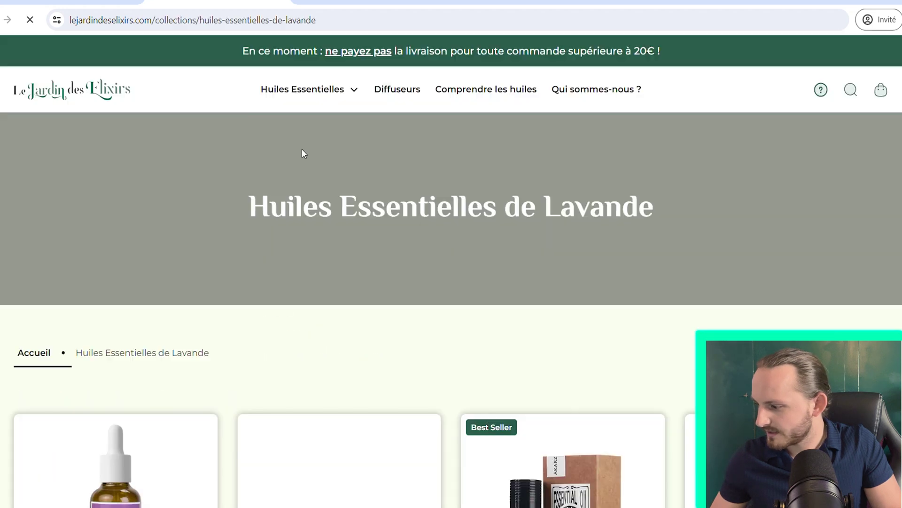
{"action": "scroll", "coordinate": [302, 151], "scroll_direction": "down", "scroll_amount": 5}
{"action": "left_click", "coordinate": [113, 188]}
{"action": "left_click", "coordinate": [165, 20]}
{"action": "key", "text": "ctrl+c"}
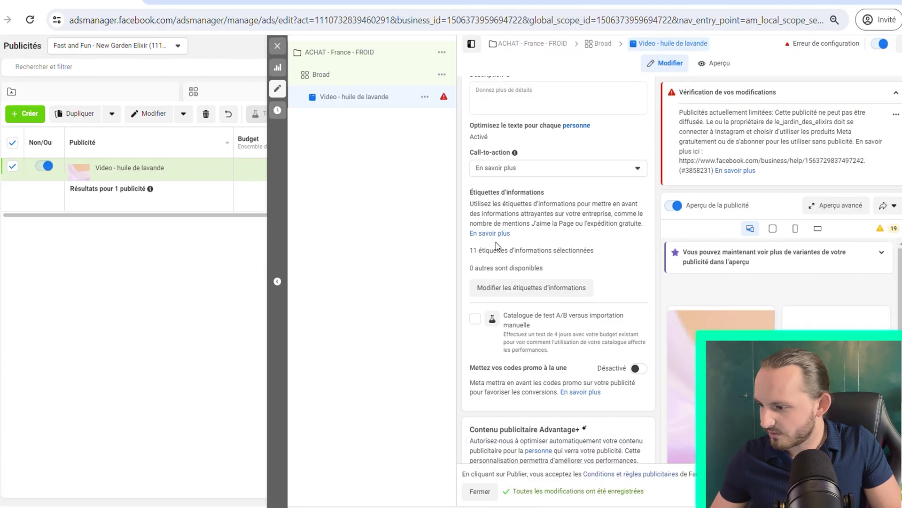
Set the ad's URL du site web under Destination to the copied lejardindeselixirs.com/products/huile-de-lavande link
{"action": "scroll", "coordinate": [586, 324], "scroll_direction": "down", "scroll_amount": 7}
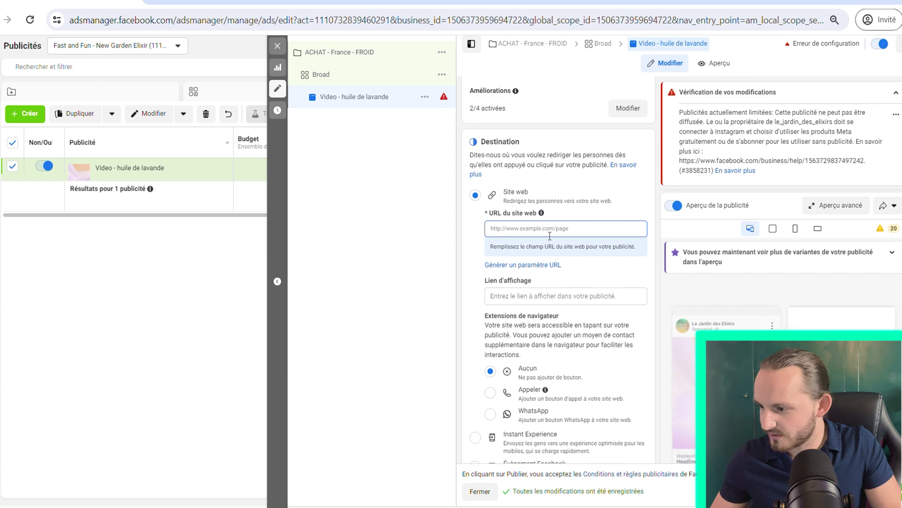
{"action": "left_click", "coordinate": [549, 230]}
{"action": "key", "text": "ctrl+v"}
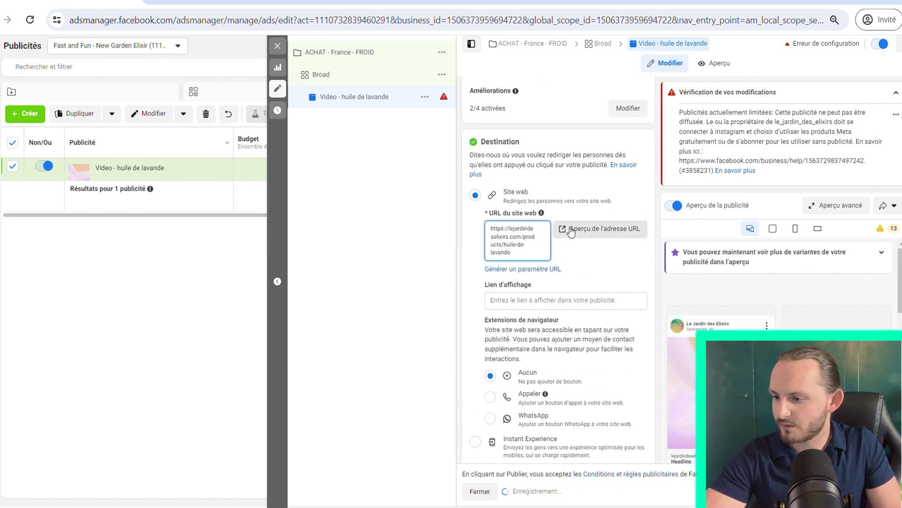
Change the ad's Call-to-action to Acheter
{"action": "scroll", "coordinate": [593, 258], "scroll_direction": "up", "scroll_amount": 10}
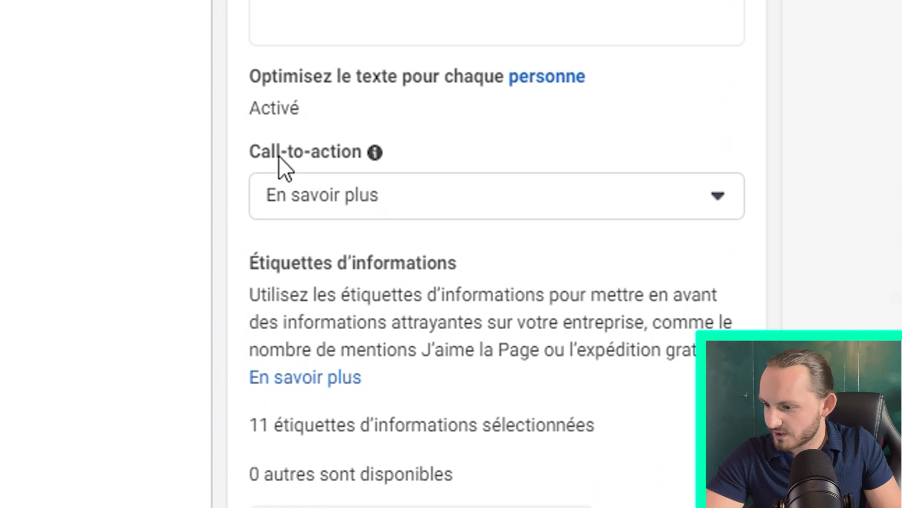
{"action": "left_click", "coordinate": [376, 195]}
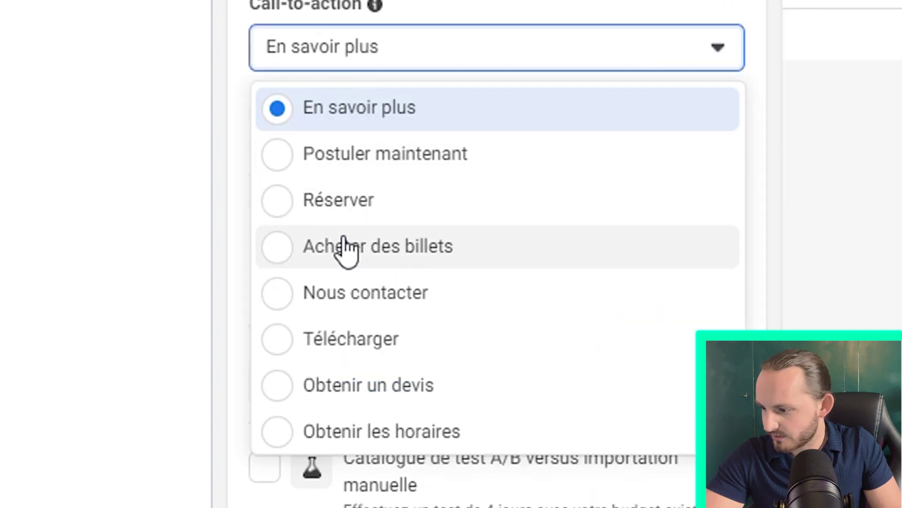
{"action": "scroll", "coordinate": [345, 249], "scroll_direction": "down", "scroll_amount": 8}
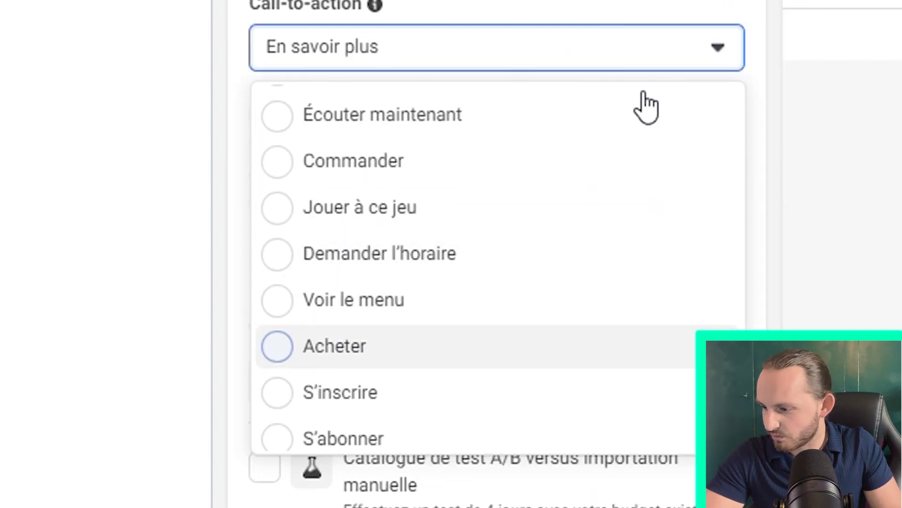
{"action": "key", "text": "Return"}
Begin the ad's Texte principal with the word "SURPRISE"
{"action": "scroll", "coordinate": [625, 453], "scroll_direction": "down", "scroll_amount": 5}
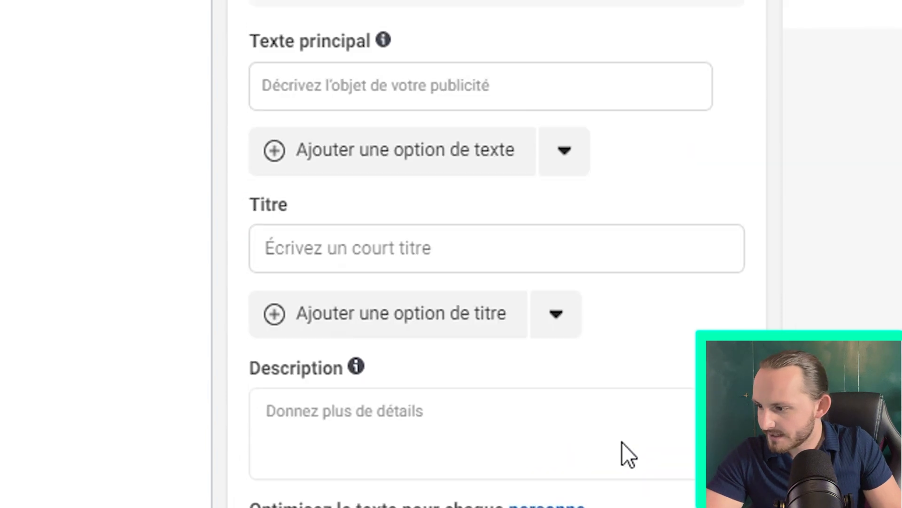
{"action": "scroll", "coordinate": [517, 329], "scroll_direction": "up", "scroll_amount": 1}
{"action": "left_click", "coordinate": [406, 140]}
{"action": "left_click", "coordinate": [323, 317]}
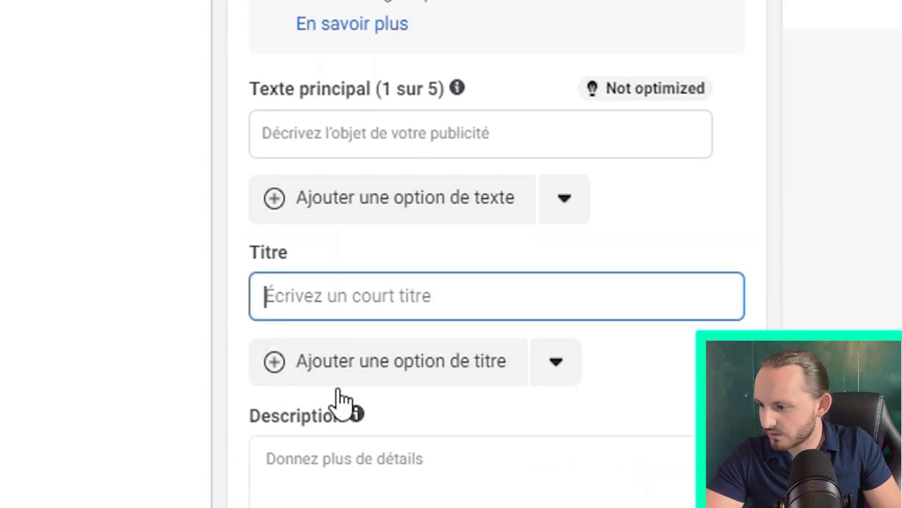
{"action": "left_click", "coordinate": [342, 484]}
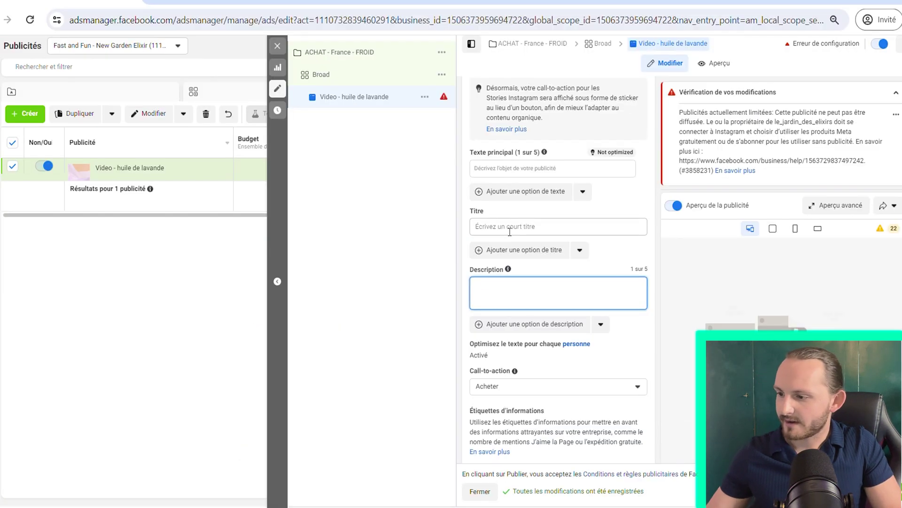
{"action": "left_click", "coordinate": [509, 232]}
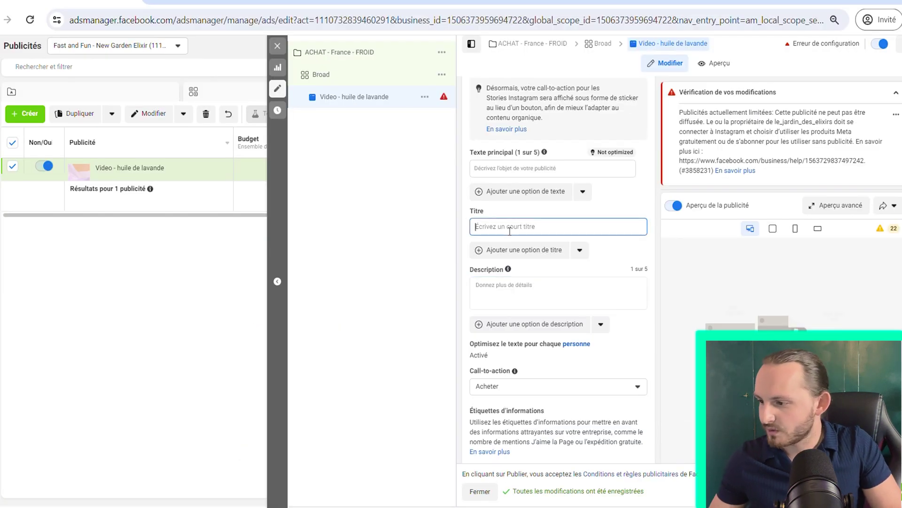
{"action": "left_click", "coordinate": [508, 167]}
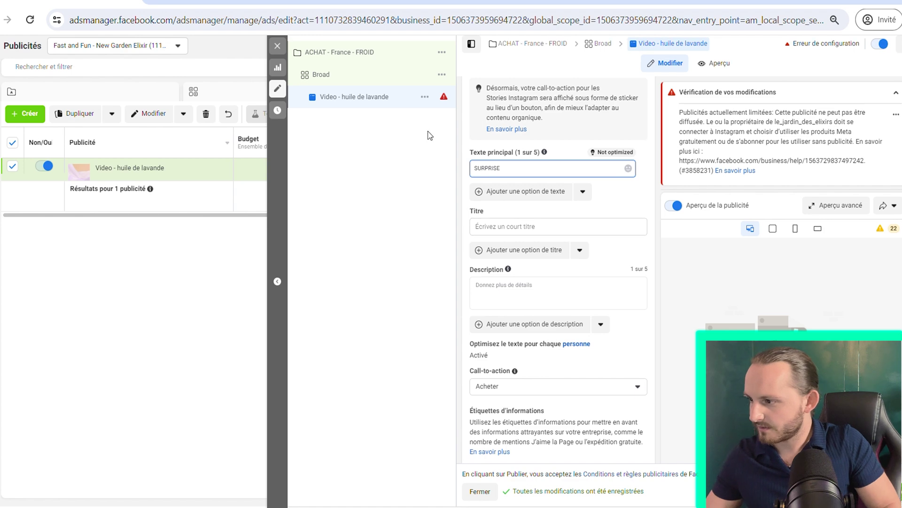
Search the web for "facebook emoji", open PiliApp's Symboles Facebook page and copy the purple heart emoji
{"action": "key", "text": "ctrl+t"}
{"action": "type", "text": "facebook"}
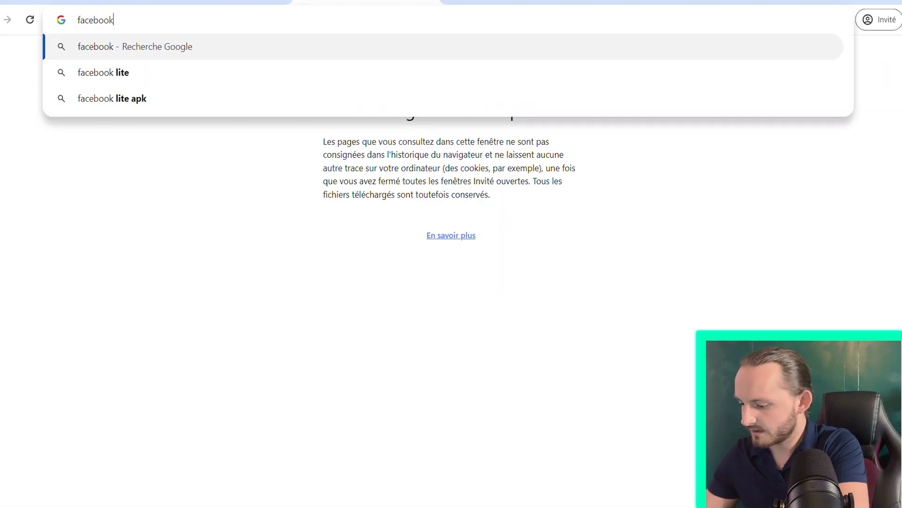
{"action": "type", "text": " emoji"}
{"action": "key", "text": "Return"}
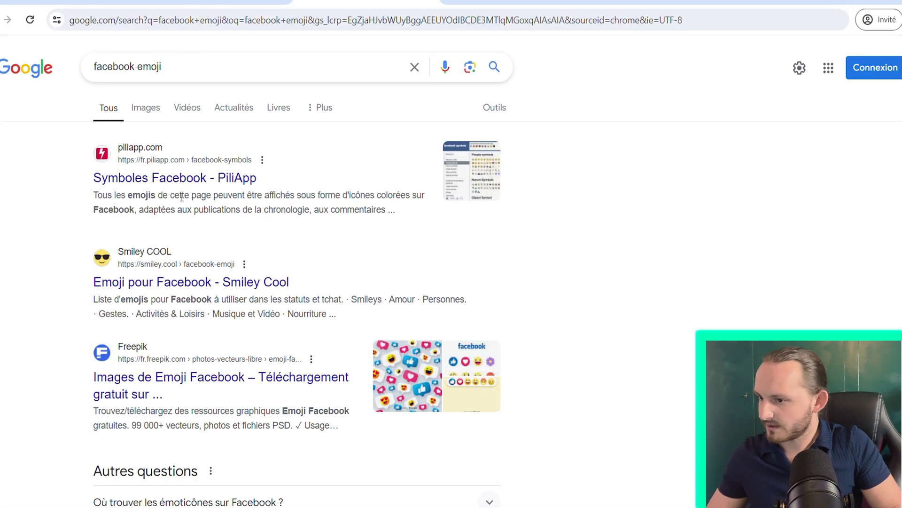
{"action": "left_click", "coordinate": [189, 180]}
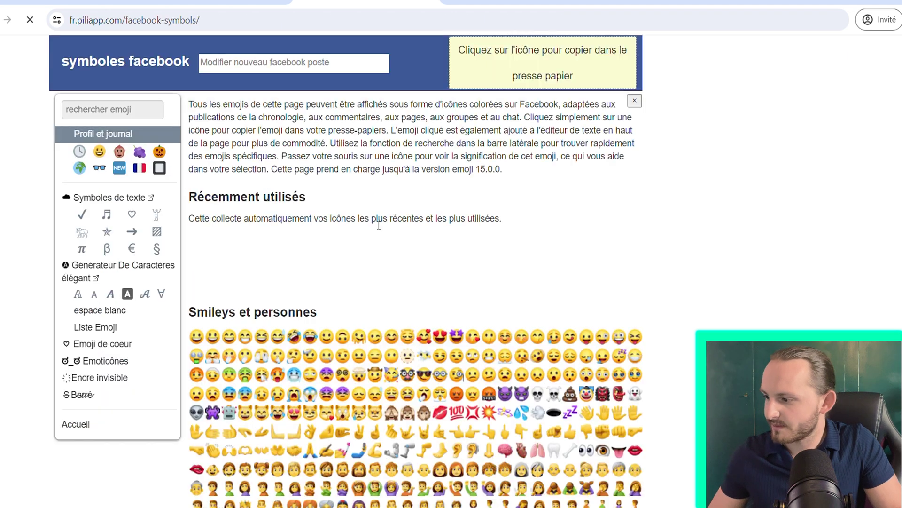
{"action": "left_click", "coordinate": [517, 429]}
{"action": "scroll", "coordinate": [517, 329], "scroll_direction": "down", "scroll_amount": 4}
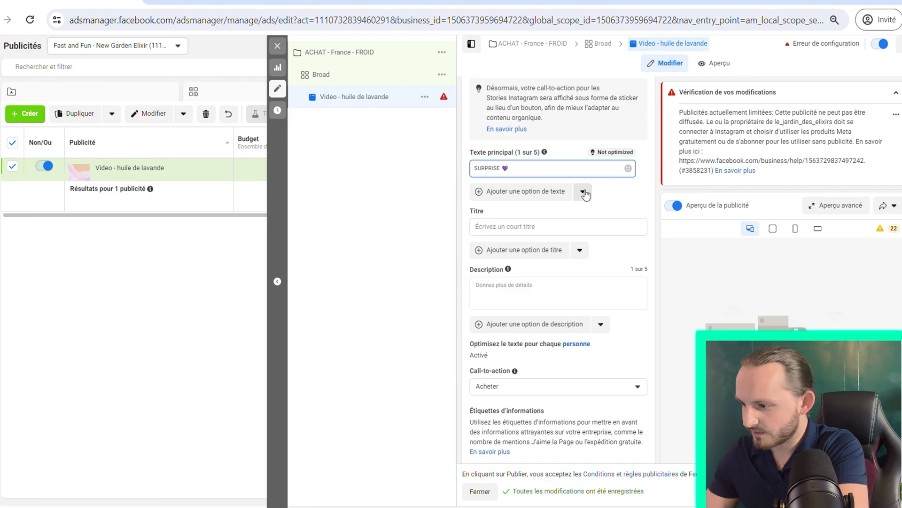
Extend the Texte principal with the purple heart, "Promotion de -20% sur toutes nos huiles essentielles" and the product page's four "UNE HUILE 100%" lines, each preceded by ✨
{"action": "type", "text": "Promotion de (20% sur toutes nos huiles"}
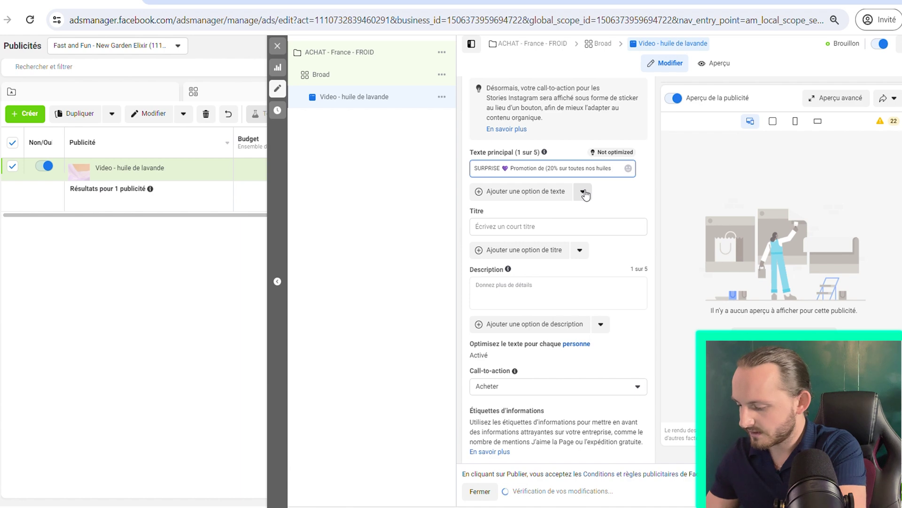
{"action": "left_click", "coordinate": [583, 192]}
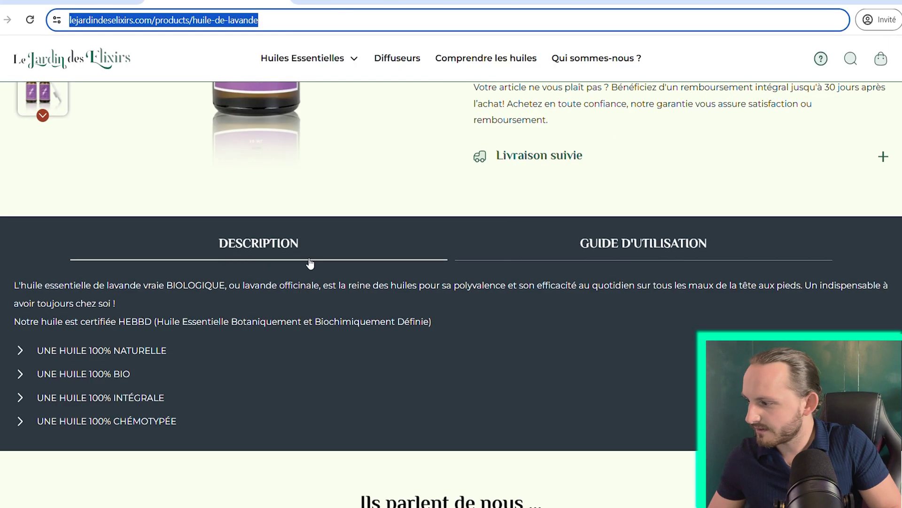
{"action": "scroll", "coordinate": [310, 264], "scroll_direction": "down", "scroll_amount": 3}
{"action": "left_click_drag", "start_coordinate": [36, 221], "coordinate": [178, 292]}
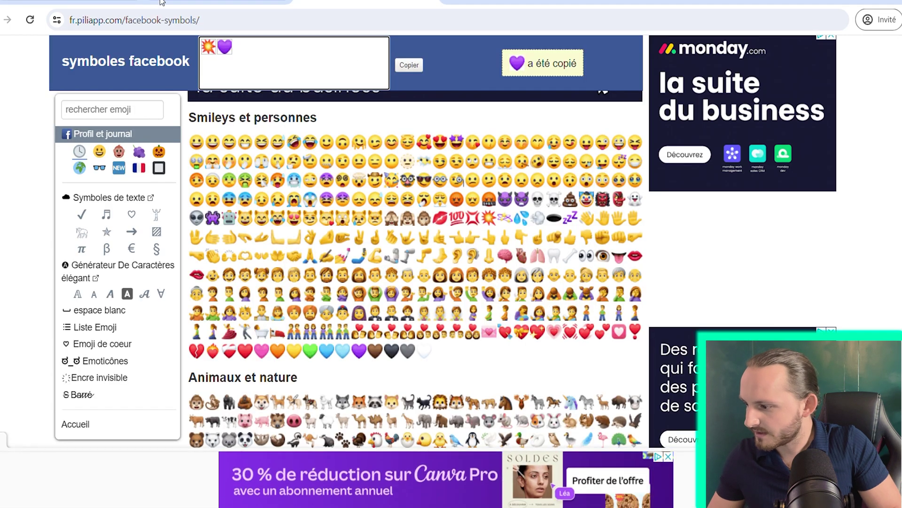
{"action": "scroll", "coordinate": [419, 255], "scroll_direction": "down", "scroll_amount": 20}
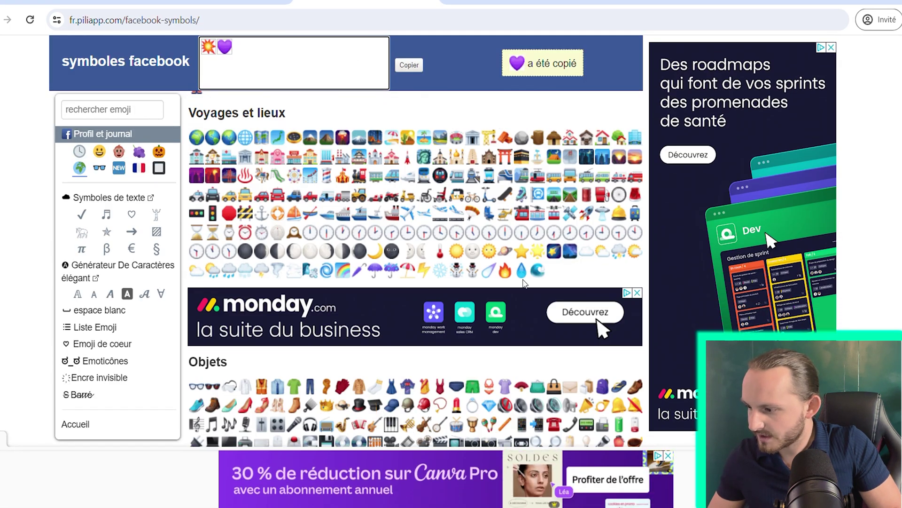
{"action": "scroll", "coordinate": [427, 262], "scroll_direction": "up", "scroll_amount": 8}
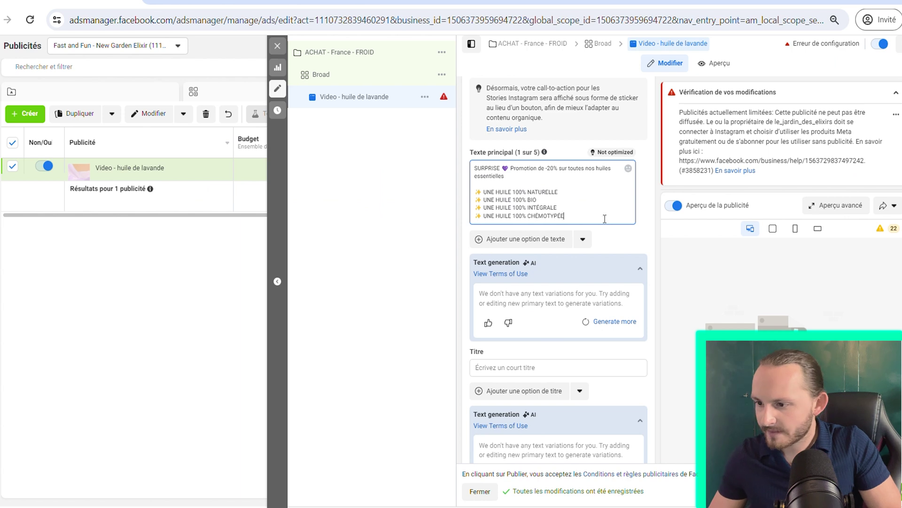
End the Texte principal with the line "Offre valable uniquement pendant 48h"
{"action": "scroll", "coordinate": [597, 179], "scroll_direction": "up", "scroll_amount": 10}
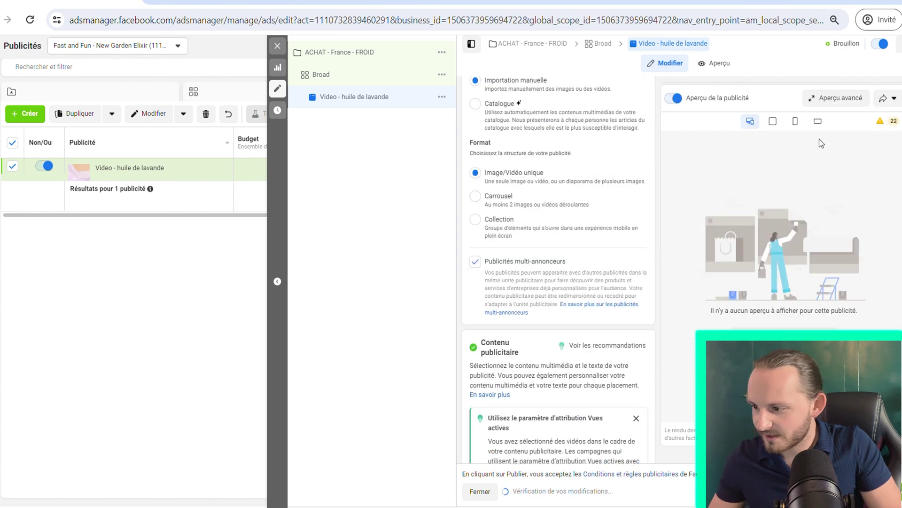
{"action": "scroll", "coordinate": [559, 258], "scroll_direction": "down", "scroll_amount": 15}
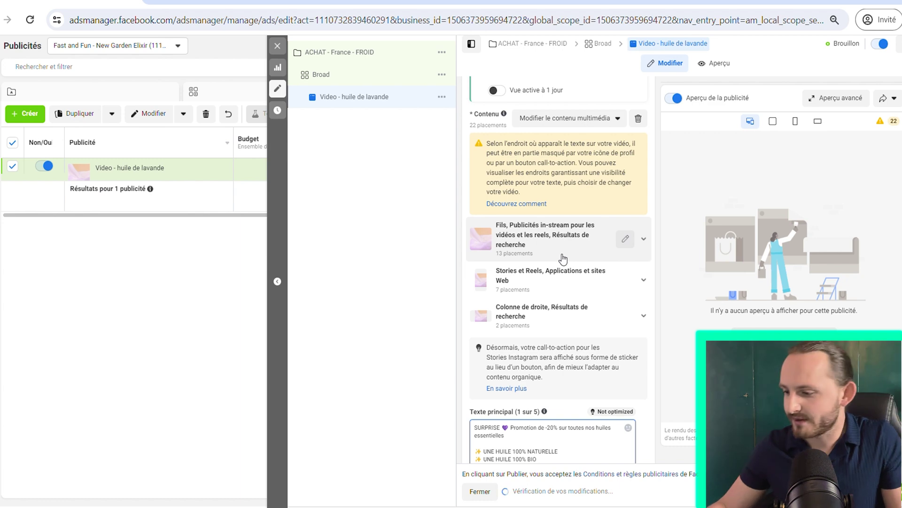
{"action": "scroll", "coordinate": [562, 258], "scroll_direction": "down", "scroll_amount": 5}
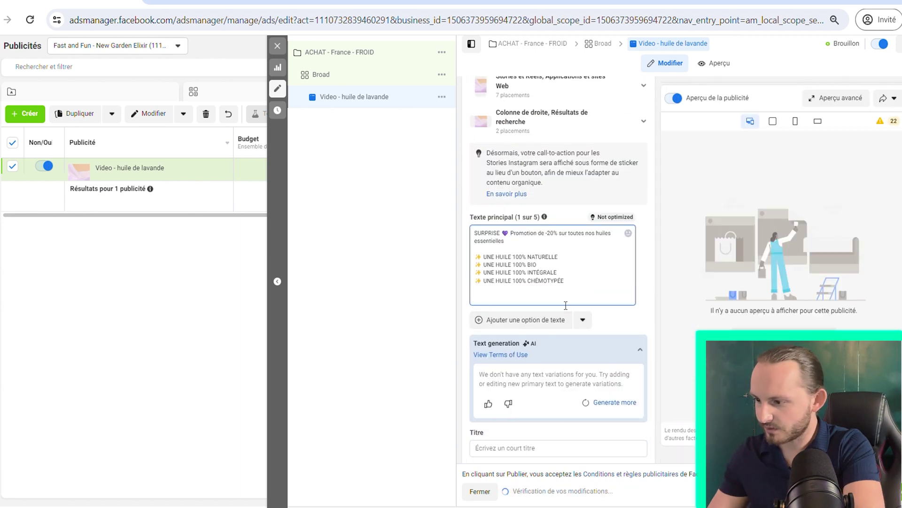
{"action": "type", "text": "quement pendant 48h"}
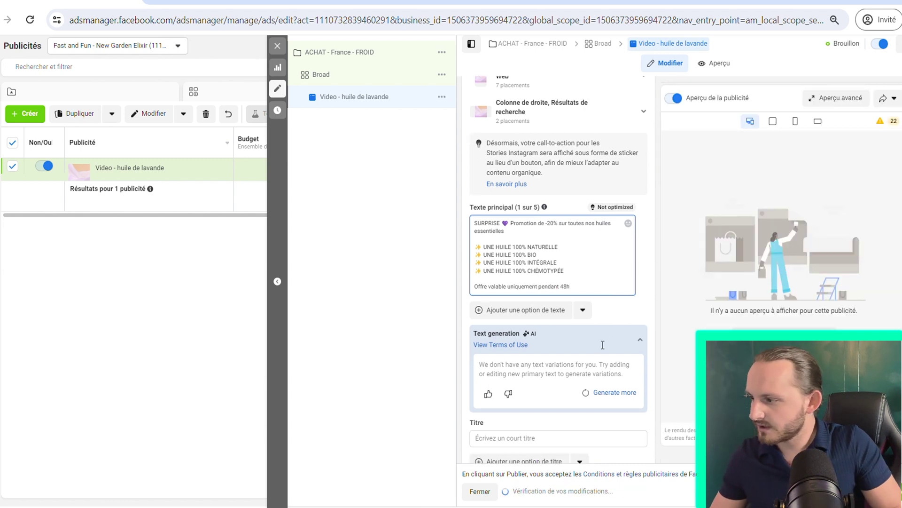
Copy the product name from the store page and set the ad's Titre to "Huile essentielle de Lavande BIO -20% !"
{"action": "left_click", "coordinate": [218, 2]}
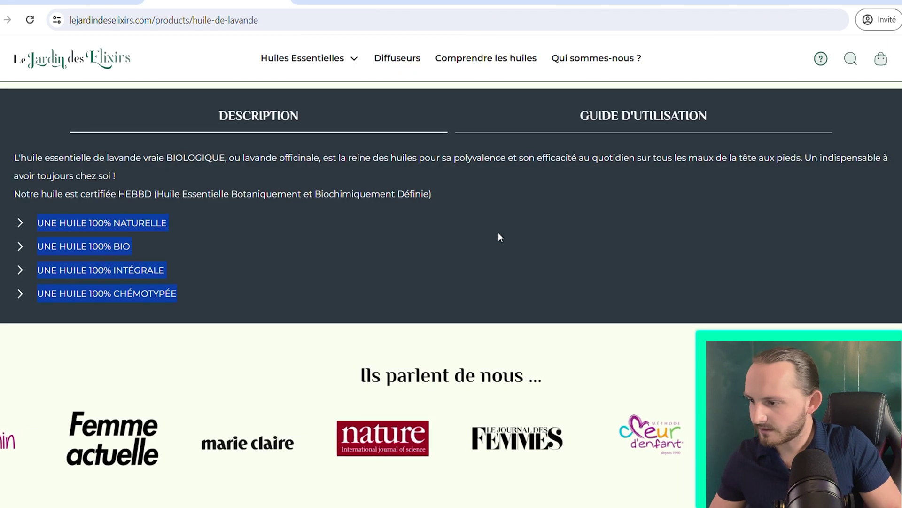
{"action": "scroll", "coordinate": [498, 233], "scroll_direction": "up", "scroll_amount": 10}
{"action": "left_click_drag", "start_coordinate": [474, 166], "coordinate": [763, 182]}
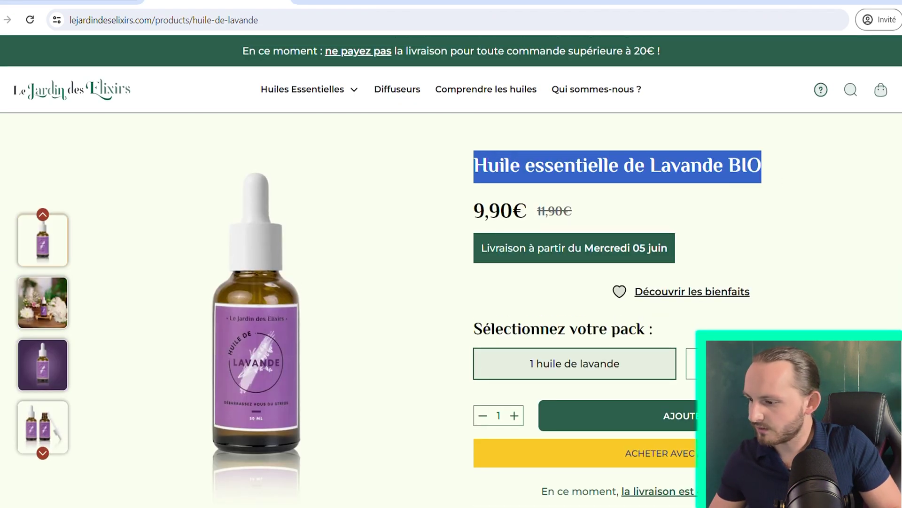
{"action": "key", "text": "ctrl+c"}
{"action": "left_click", "coordinate": [70, 2]}
{"action": "left_click", "coordinate": [543, 390]}
{"action": "key", "text": "ctrl+v"}
{"action": "type", "text": "-20%"}
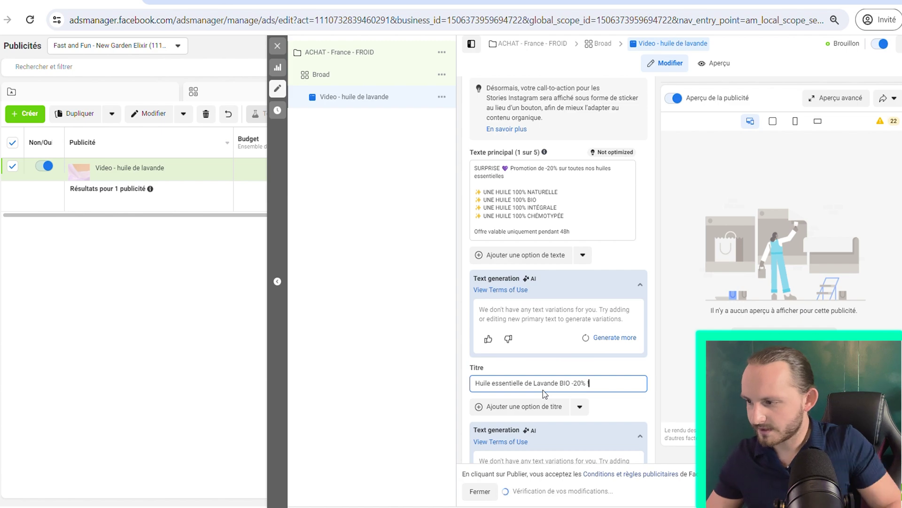
Copy the yellow star emoji from the Voyages et lieux section of the Facebook symbols page and return to the ad
{"action": "left_click", "coordinate": [366, 2]}
{"action": "scroll", "coordinate": [372, 188], "scroll_direction": "up", "scroll_amount": 15}
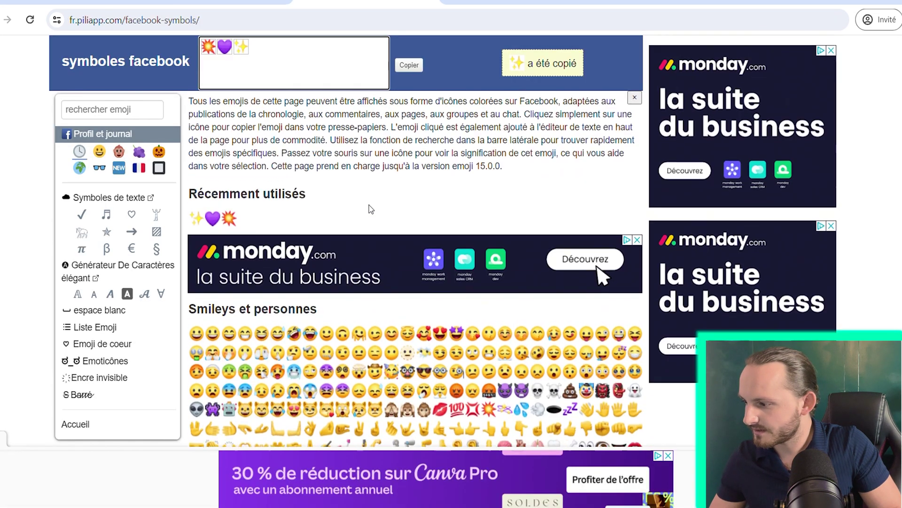
{"action": "scroll", "coordinate": [301, 205], "scroll_direction": "down", "scroll_amount": 20}
{"action": "scroll", "coordinate": [376, 239], "scroll_direction": "down", "scroll_amount": 10}
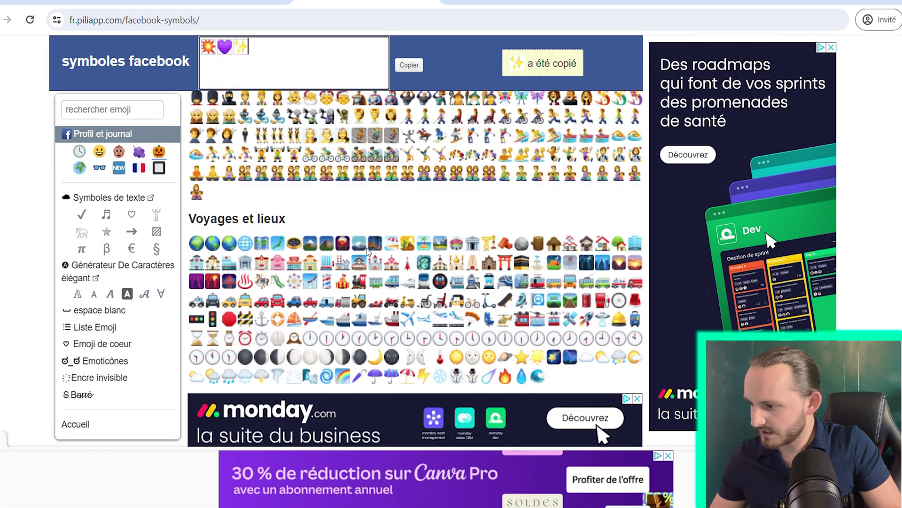
{"action": "left_click", "coordinate": [530, 192]}
{"action": "key", "text": "ctrl+shift+Tab"}
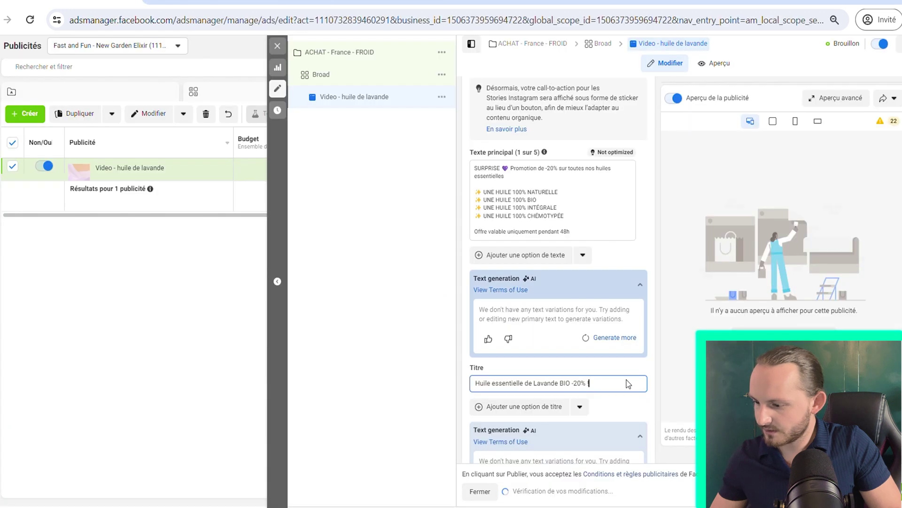
Fill the ad's Description with five star emojis
{"action": "scroll", "coordinate": [523, 417], "scroll_direction": "down", "scroll_amount": 3}
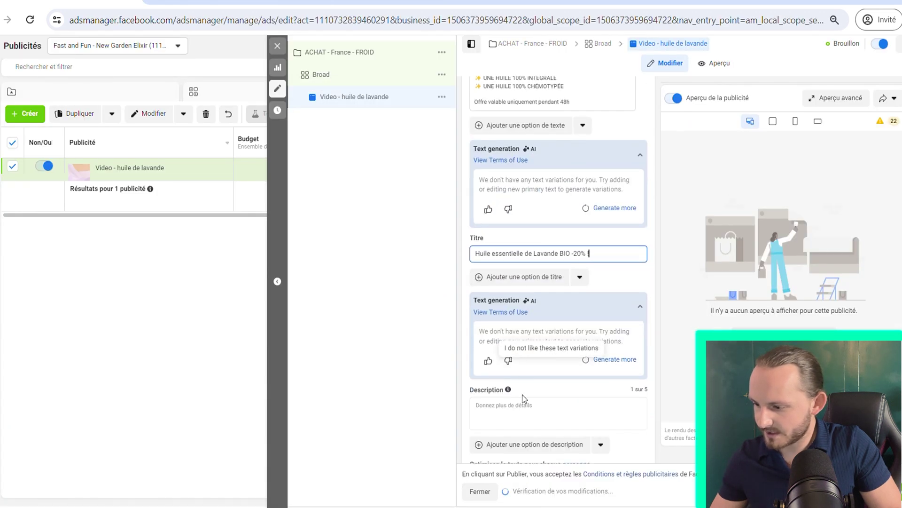
{"action": "left_click", "coordinate": [524, 413]}
{"action": "key", "text": "ctrl+v"}
{"action": "key", "text": "ctrl+v"}
{"action": "key", "text": "ctrl+v"}
{"action": "key", "text": "ctrl+v"}
{"action": "key", "text": "ctrl+v"}
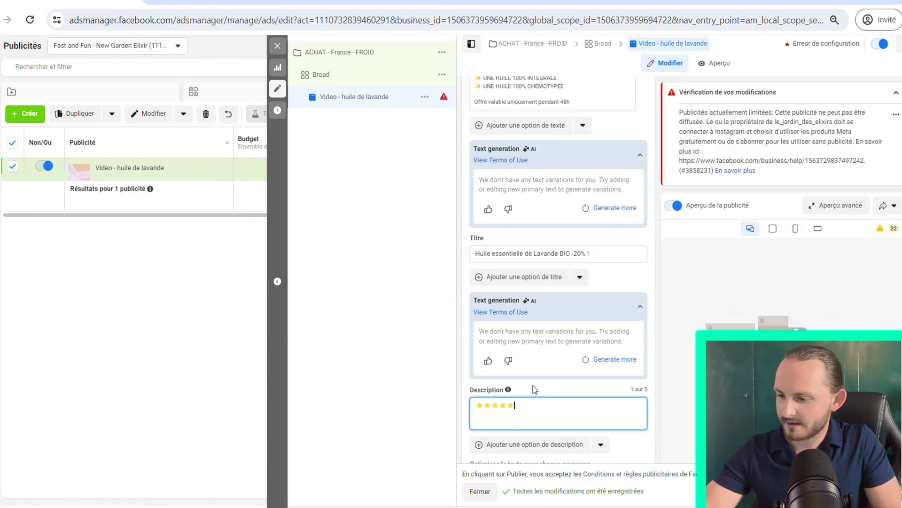
Review the ad's remaining settings, from call-to-action and Advantage+ content through Destination, Langues and Suivi
{"action": "left_click", "coordinate": [533, 385]}
{"action": "scroll", "coordinate": [713, 301], "scroll_direction": "down", "scroll_amount": 10}
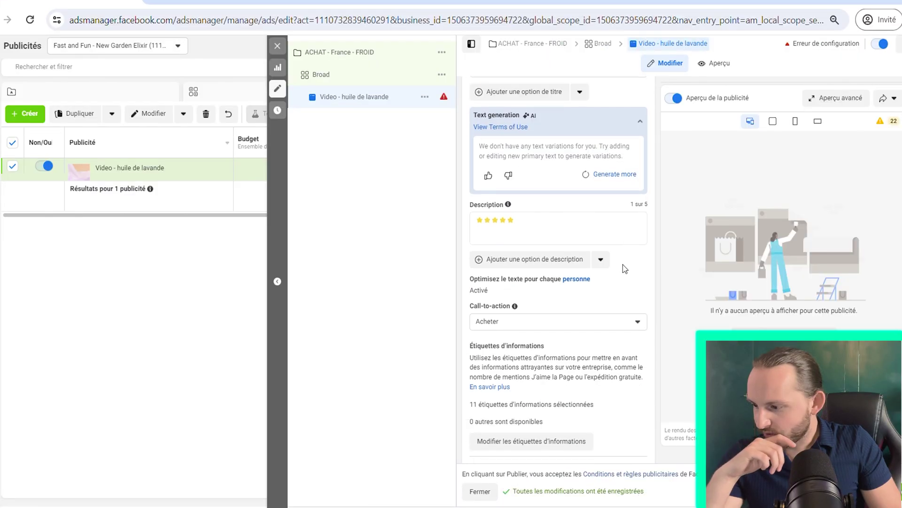
{"action": "scroll", "coordinate": [622, 264], "scroll_direction": "down", "scroll_amount": 3}
{"action": "scroll", "coordinate": [612, 244], "scroll_direction": "down", "scroll_amount": 5}
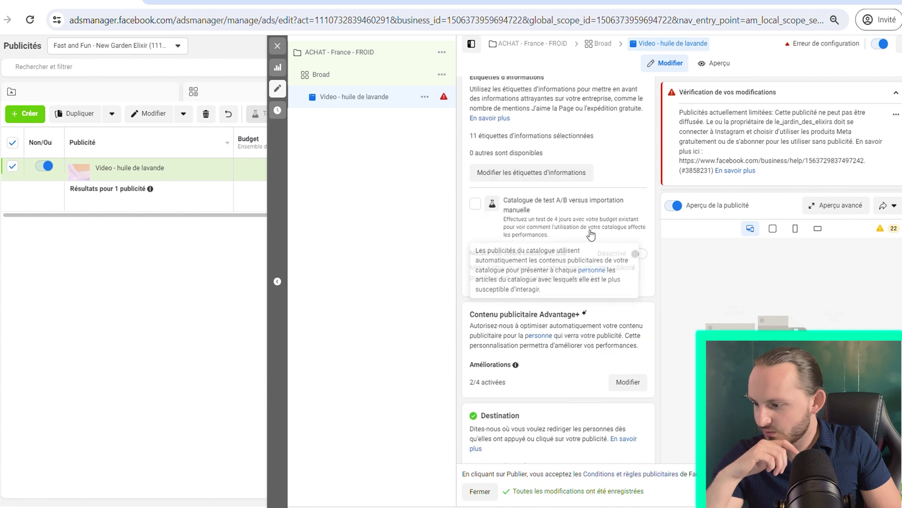
{"action": "scroll", "coordinate": [566, 257], "scroll_direction": "down", "scroll_amount": 10}
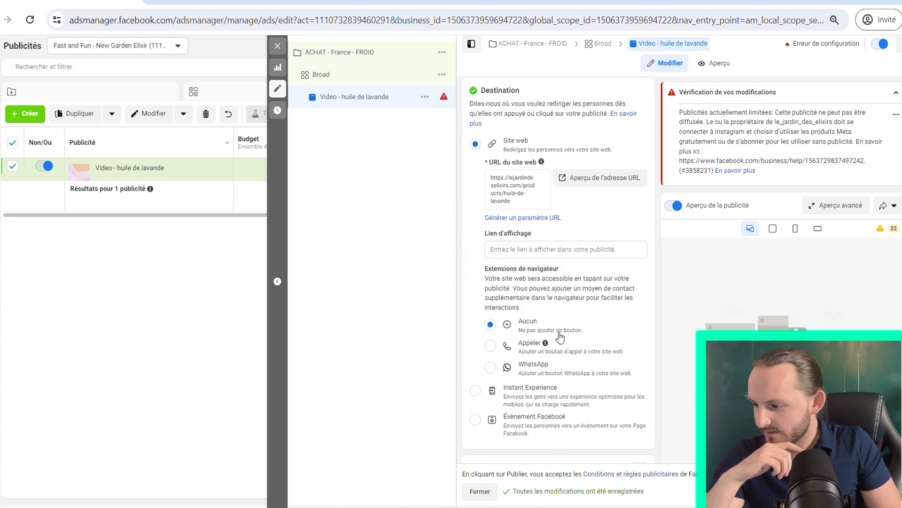
{"action": "scroll", "coordinate": [557, 336], "scroll_direction": "down", "scroll_amount": 3}
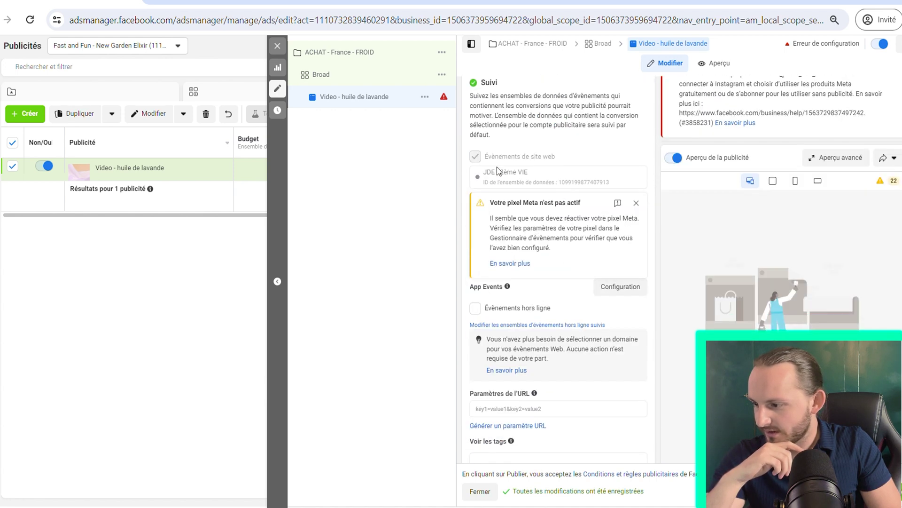
{"action": "scroll", "coordinate": [564, 292], "scroll_direction": "up", "scroll_amount": 5}
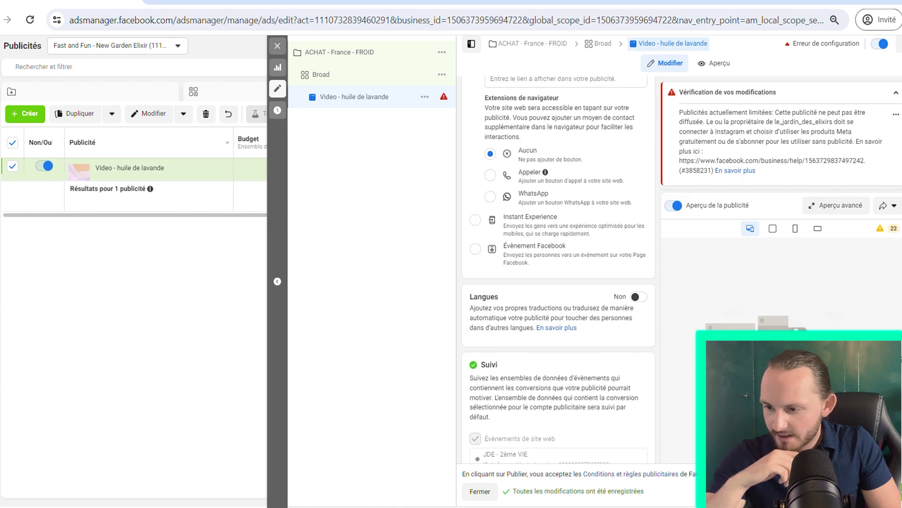
{"action": "scroll", "coordinate": [558, 268], "scroll_direction": "down", "scroll_amount": 5}
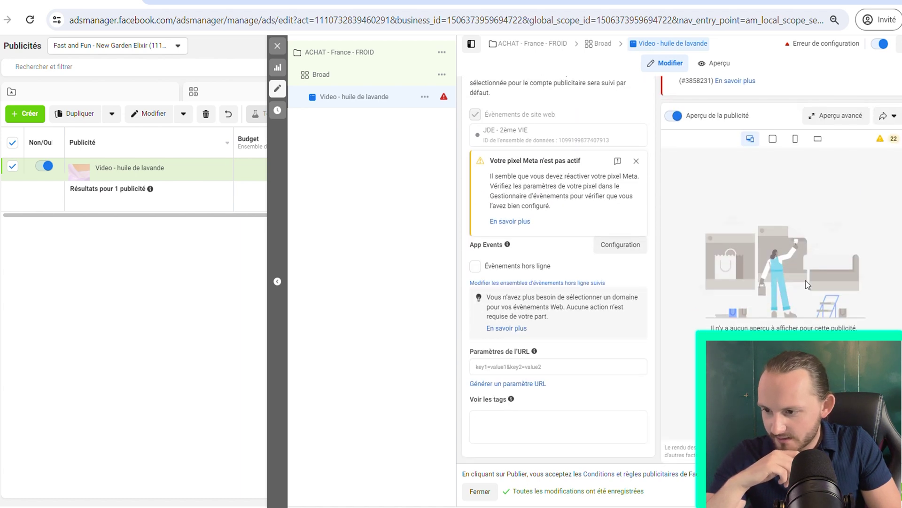
Open the ad's advanced preview and look through its rendering on the different Facebook and Instagram placements
{"action": "left_click", "coordinate": [839, 118]}
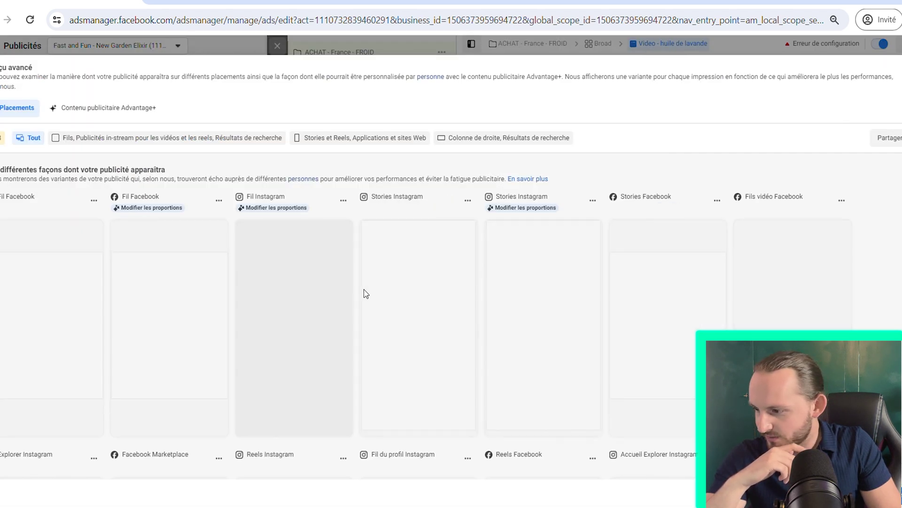
{"action": "scroll", "coordinate": [354, 289], "scroll_direction": "down", "scroll_amount": 5}
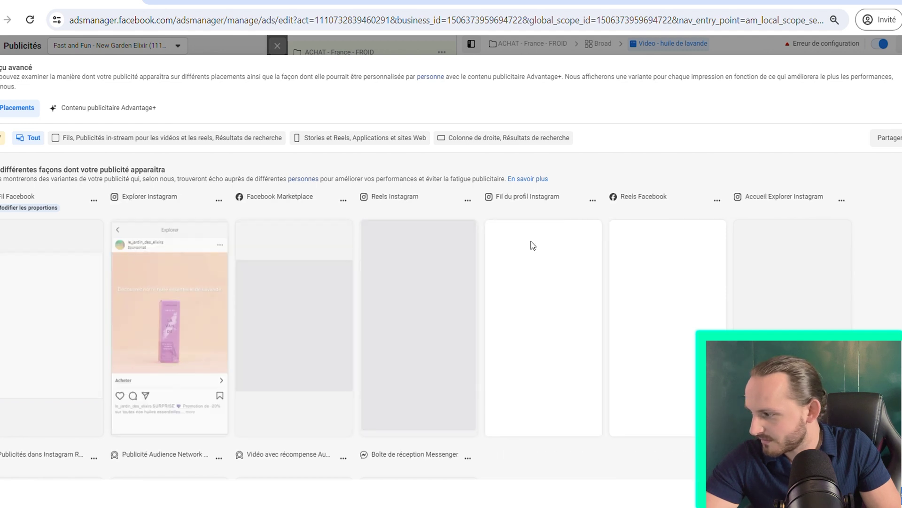
{"action": "scroll", "coordinate": [323, 249], "scroll_direction": "down", "scroll_amount": 5}
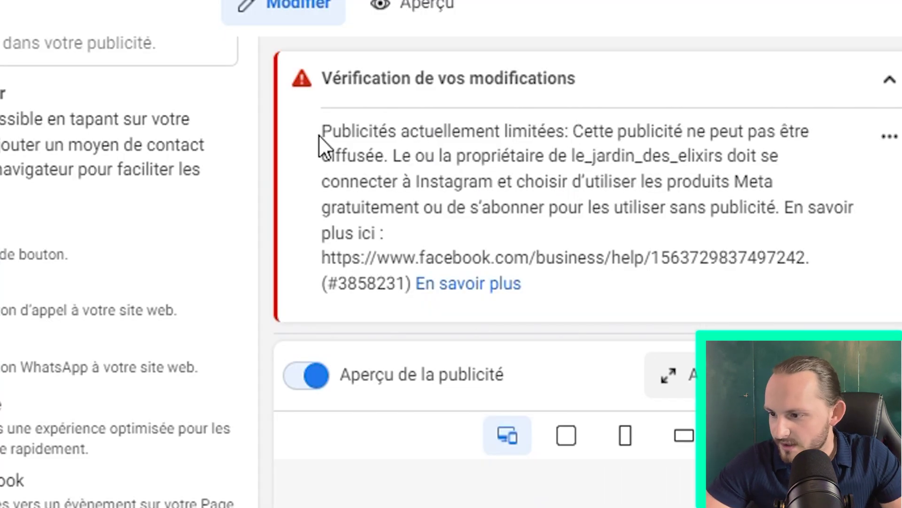
Read the error notice about the ad under "Vérification de vos modifications"
{"action": "left_click_drag", "start_coordinate": [319, 134], "coordinate": [534, 233]}
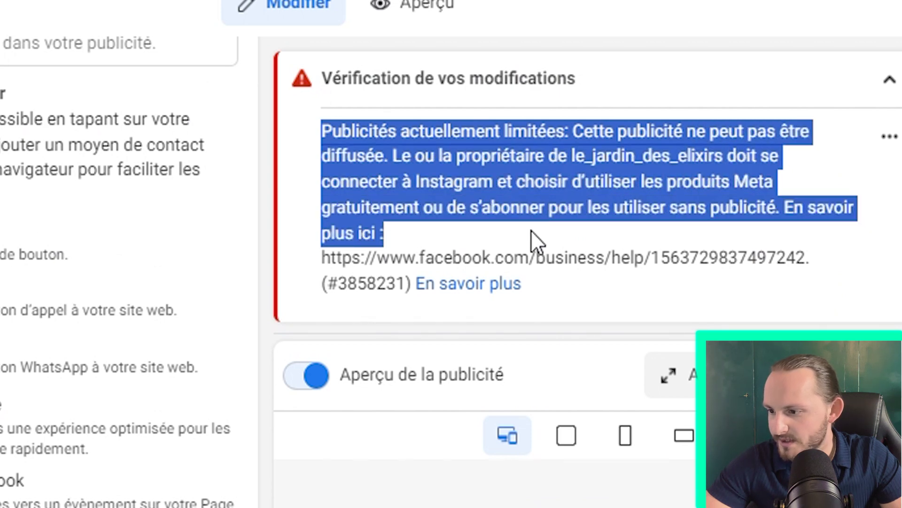
{"action": "left_click", "coordinate": [495, 233]}
{"action": "left_click_drag", "start_coordinate": [460, 234], "coordinate": [335, 155]}
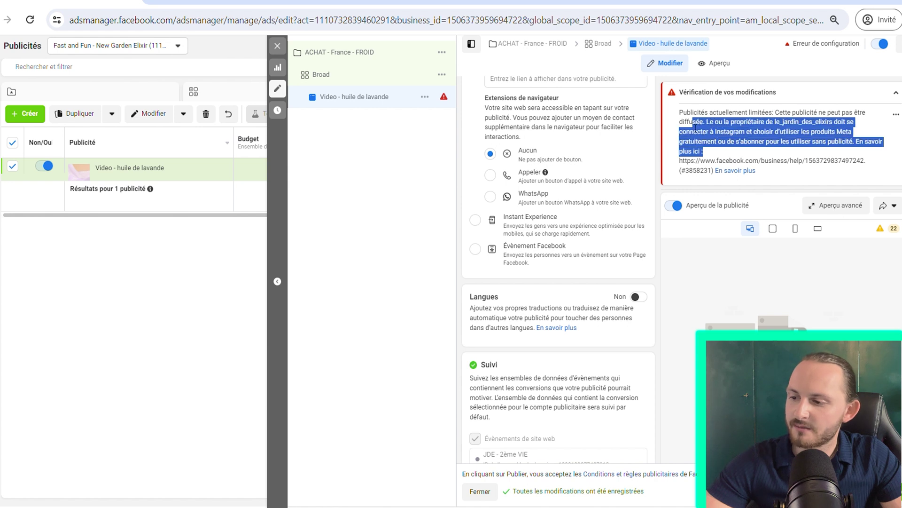
{"action": "left_click_drag", "start_coordinate": [679, 112], "coordinate": [729, 159]}
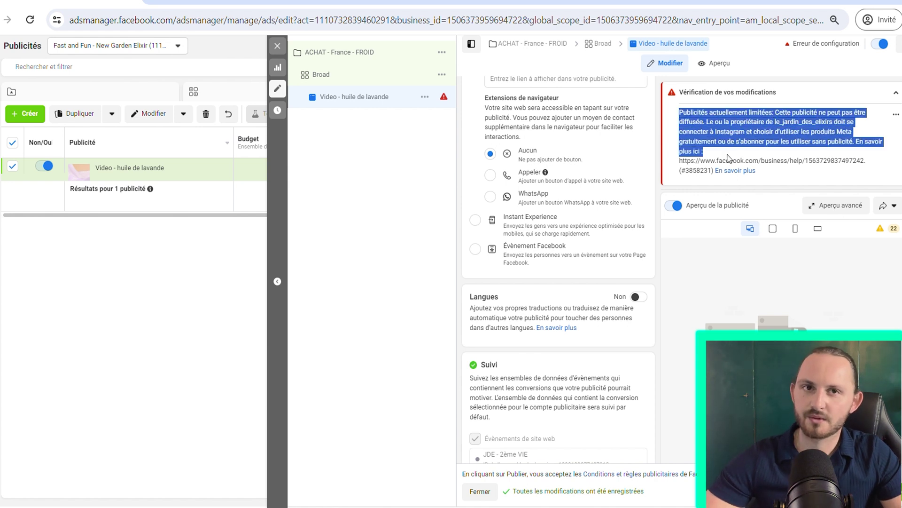
{"action": "left_click", "coordinate": [722, 157]}
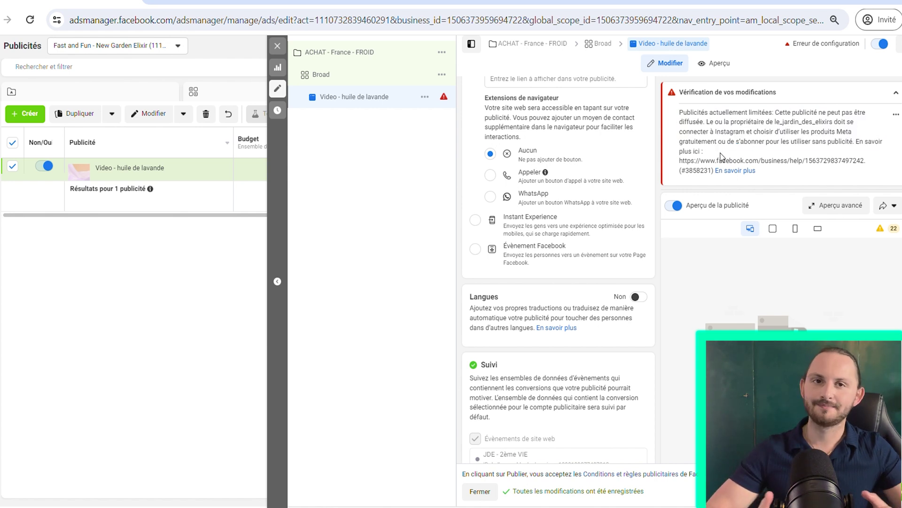
{"action": "left_click_drag", "start_coordinate": [722, 156], "coordinate": [747, 155]}
{"action": "left_click", "coordinate": [748, 155]}
Replace the media for the "Stories et Reels, Applications et sites Web" placements with the vertical video LavenderOil_Vert_V1.mp4 and save
{"action": "scroll", "coordinate": [611, 265], "scroll_direction": "down", "scroll_amount": 5}
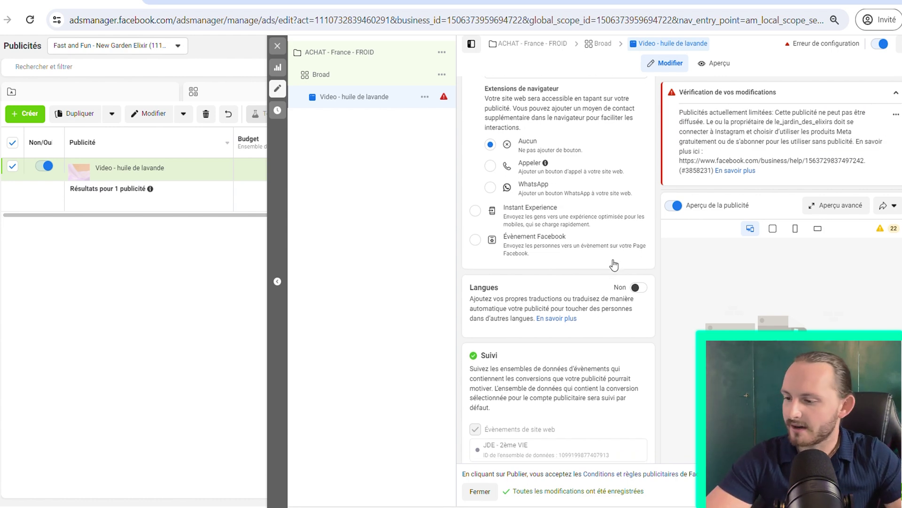
{"action": "scroll", "coordinate": [607, 282], "scroll_direction": "up", "scroll_amount": 10}
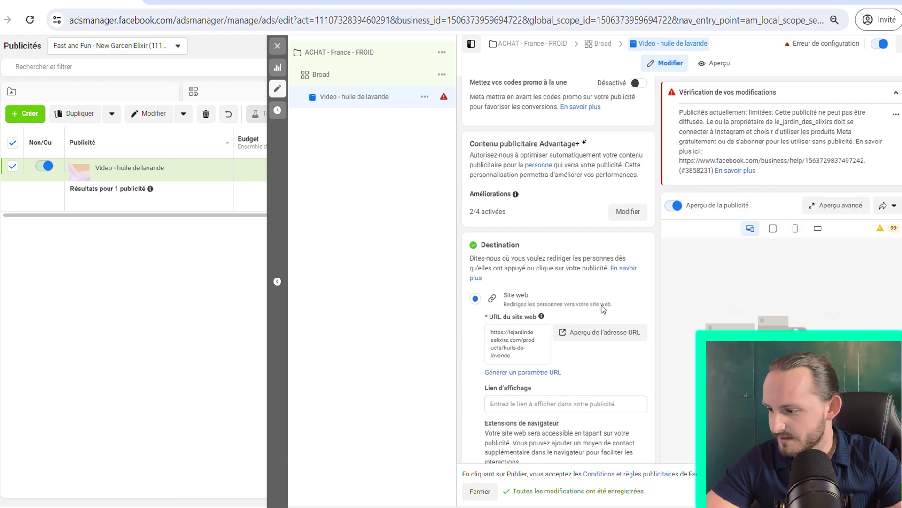
{"action": "scroll", "coordinate": [603, 310], "scroll_direction": "down", "scroll_amount": 10}
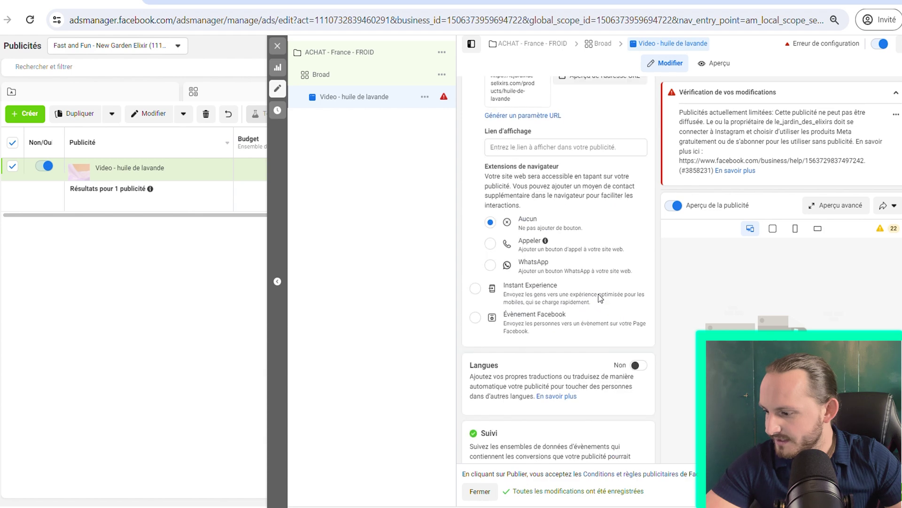
{"action": "scroll", "coordinate": [602, 298], "scroll_direction": "up", "scroll_amount": 10}
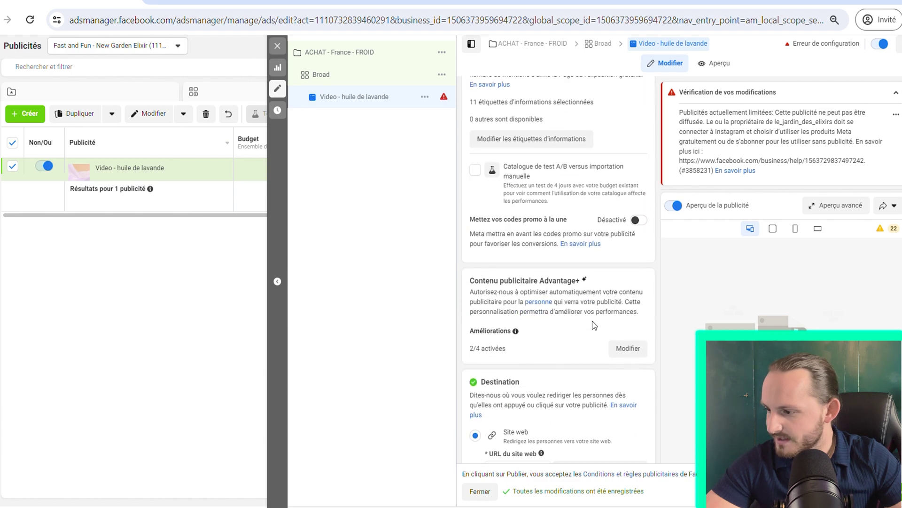
{"action": "scroll", "coordinate": [593, 324], "scroll_direction": "up", "scroll_amount": 10}
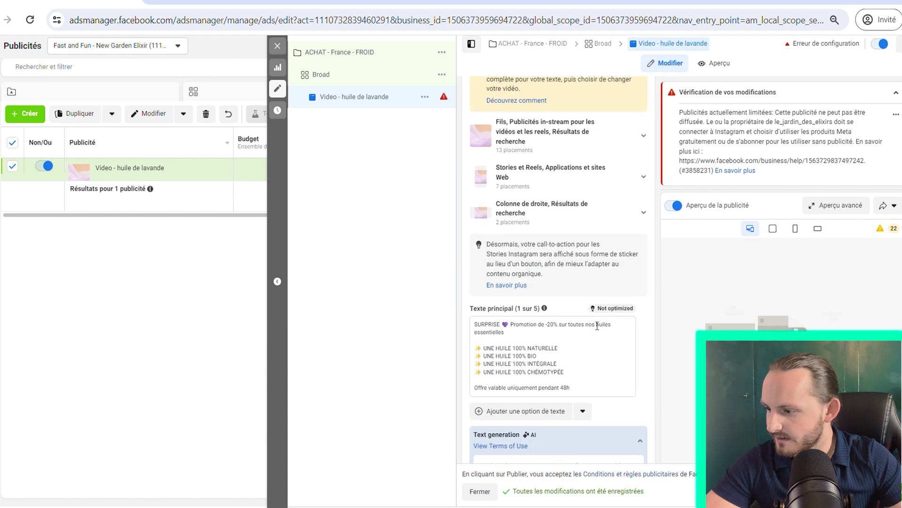
{"action": "scroll", "coordinate": [597, 247], "scroll_direction": "up", "scroll_amount": 5}
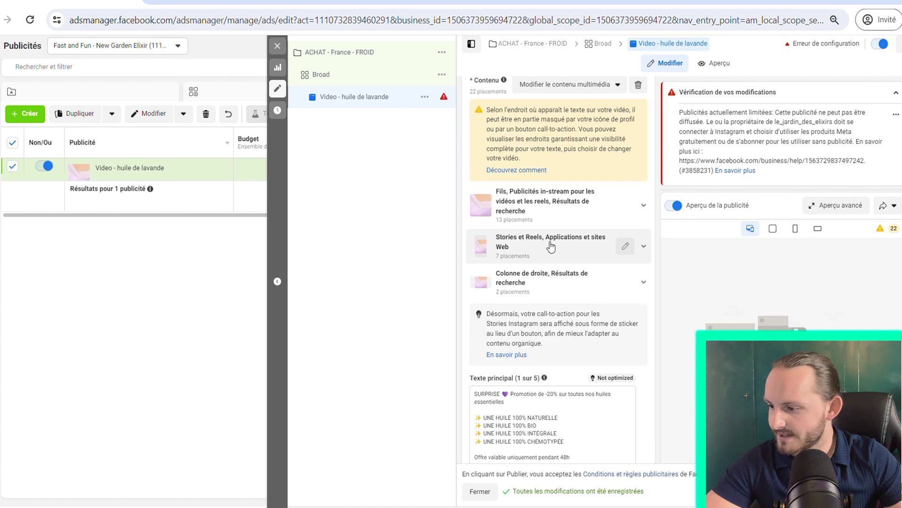
{"action": "scroll", "coordinate": [550, 376], "scroll_direction": "down", "scroll_amount": 2}
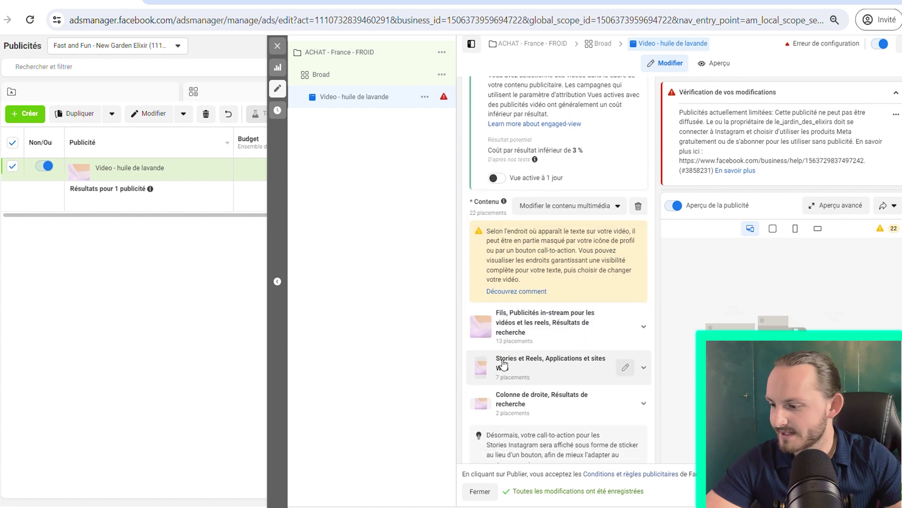
{"action": "left_click", "coordinate": [564, 377]}
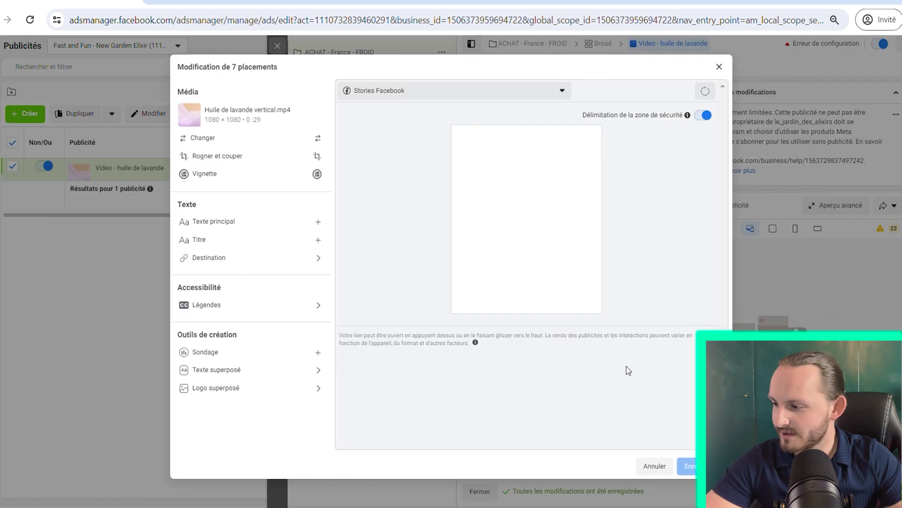
{"action": "left_click", "coordinate": [244, 139]}
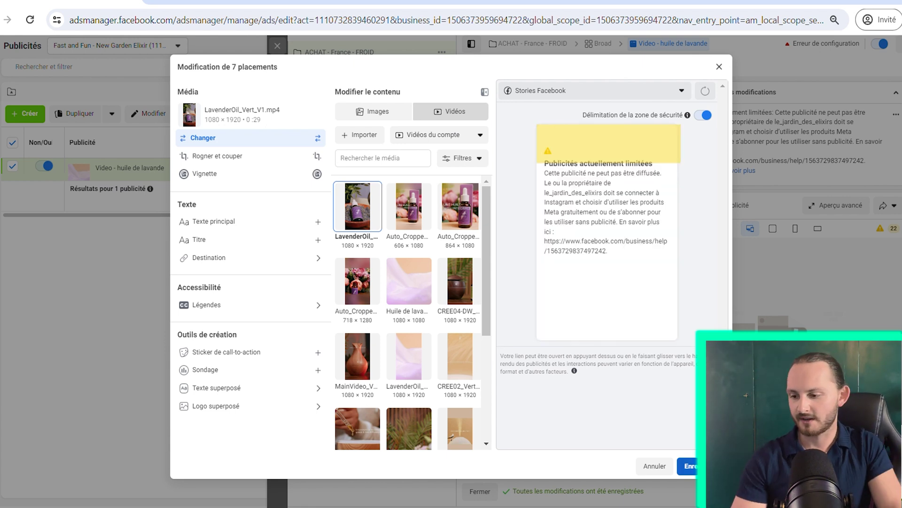
{"action": "left_click", "coordinate": [689, 466]}
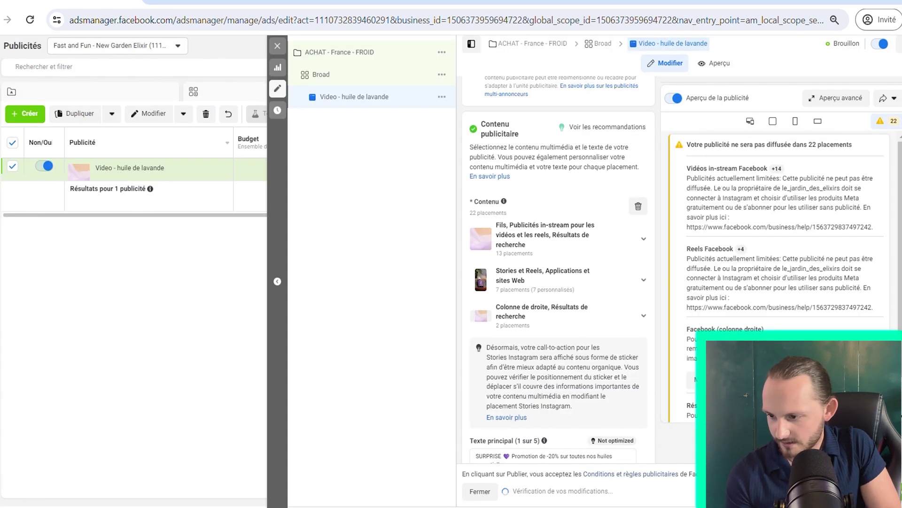
Check the ad preview for the 13 feed and in-stream placements, as well as the advanced preview of all placements
{"action": "scroll", "coordinate": [783, 282], "scroll_direction": "down", "scroll_amount": 1}
{"action": "scroll", "coordinate": [844, 141], "scroll_direction": "up", "scroll_amount": 1}
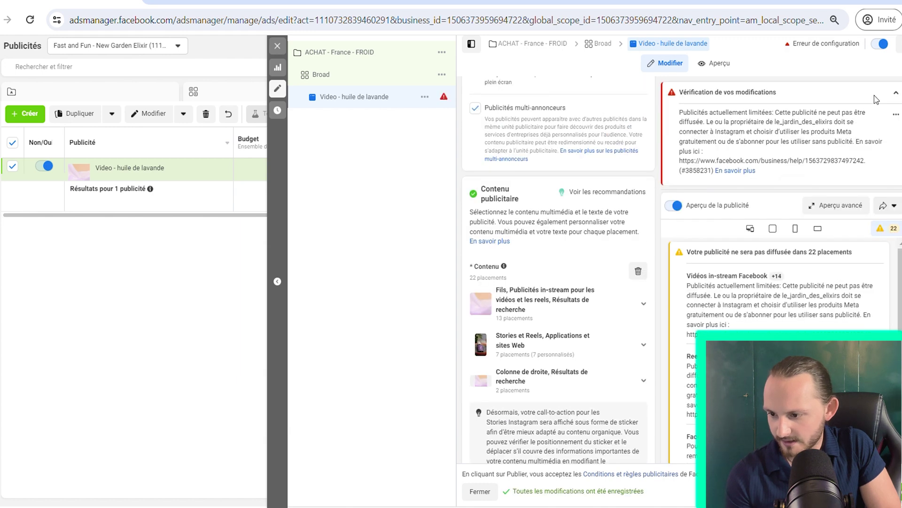
{"action": "left_click", "coordinate": [773, 229]}
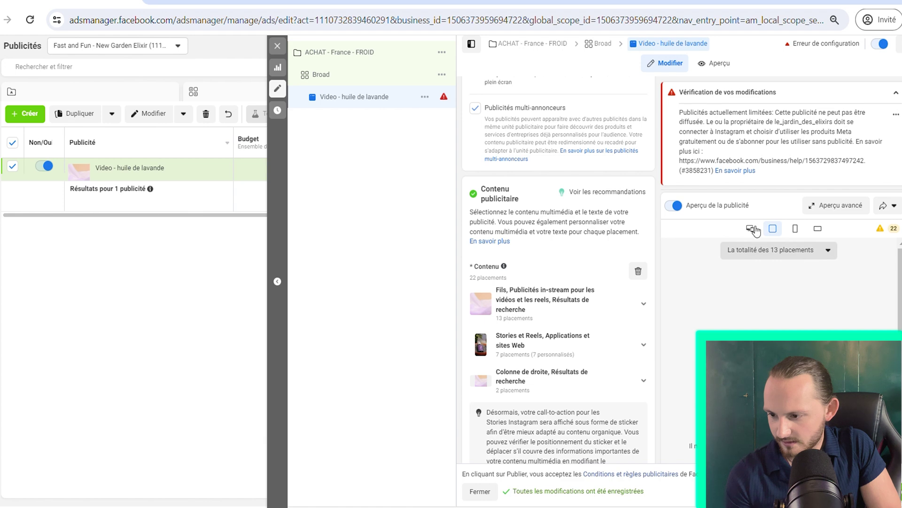
{"action": "left_click", "coordinate": [795, 146]}
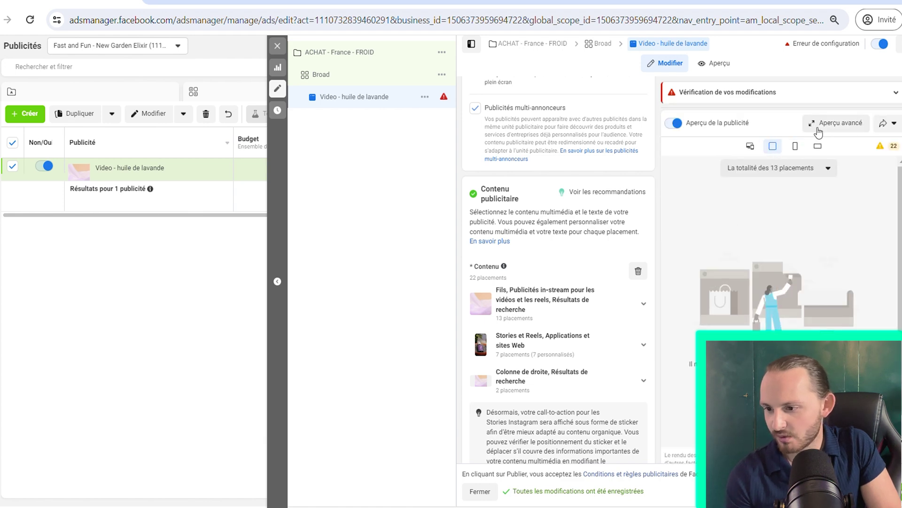
{"action": "left_click", "coordinate": [818, 133]}
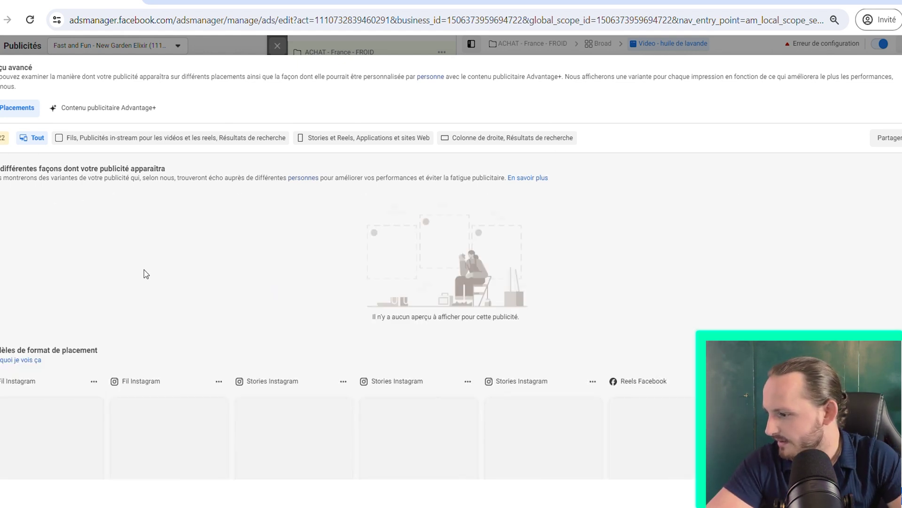
{"action": "key", "text": "Escape"}
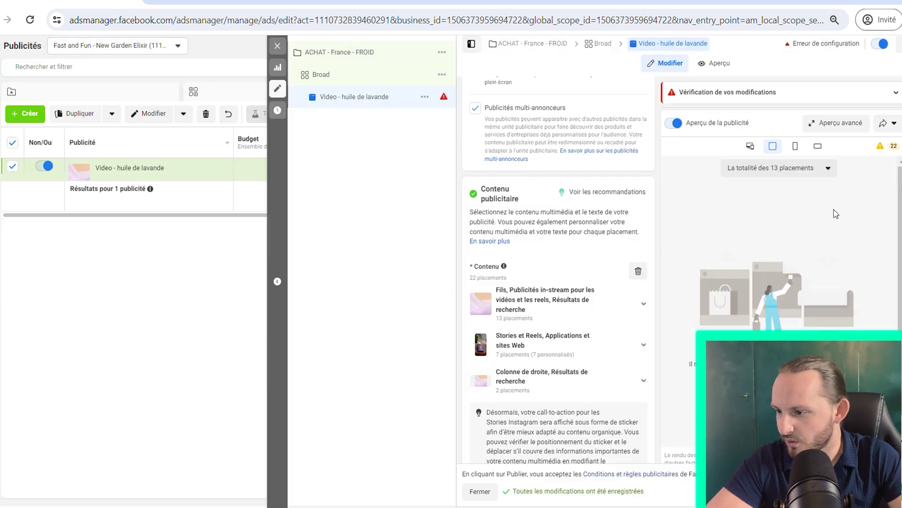
Turn the ad preview off and on again, and recheck the ad's settings from its name through Suivi
{"action": "left_click", "coordinate": [677, 123]}
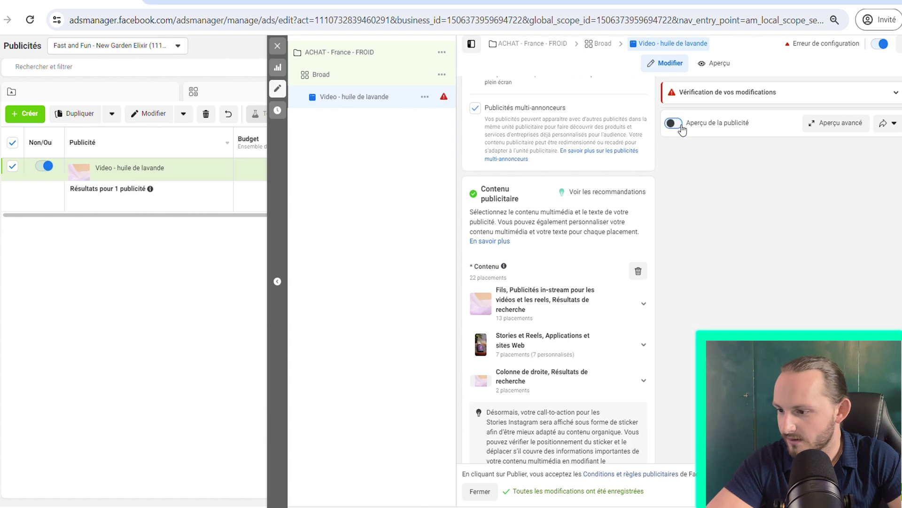
{"action": "scroll", "coordinate": [772, 259], "scroll_direction": "down", "scroll_amount": 15}
{"action": "scroll", "coordinate": [756, 301], "scroll_direction": "up", "scroll_amount": 10}
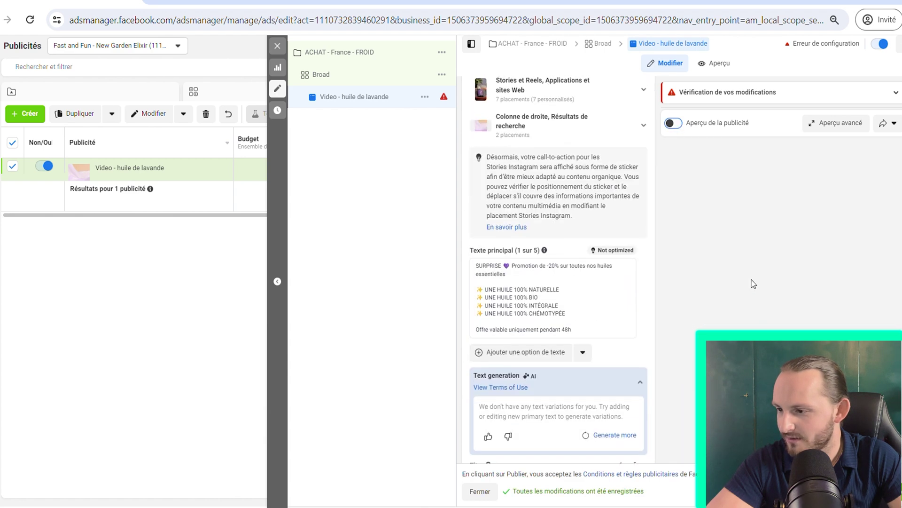
{"action": "left_click", "coordinate": [673, 124]}
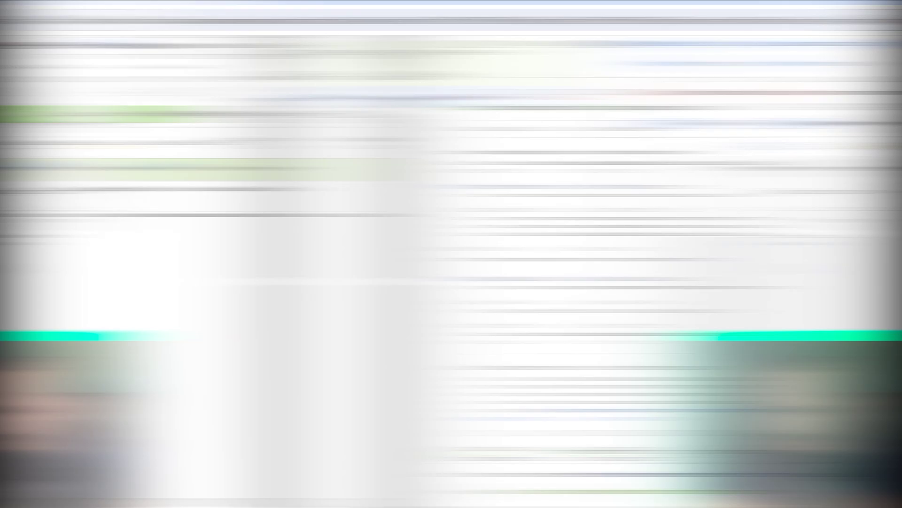
{"action": "scroll", "coordinate": [557, 326], "scroll_direction": "down", "scroll_amount": 5}
{"action": "scroll", "coordinate": [557, 325], "scroll_direction": "down", "scroll_amount": 10}
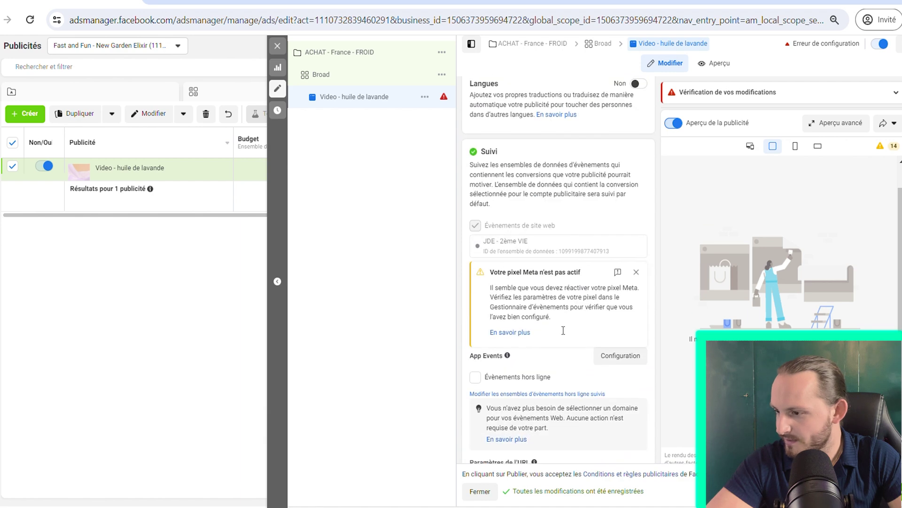
{"action": "scroll", "coordinate": [564, 330], "scroll_direction": "up", "scroll_amount": 15}
{"action": "scroll", "coordinate": [563, 331], "scroll_direction": "up", "scroll_amount": 15}
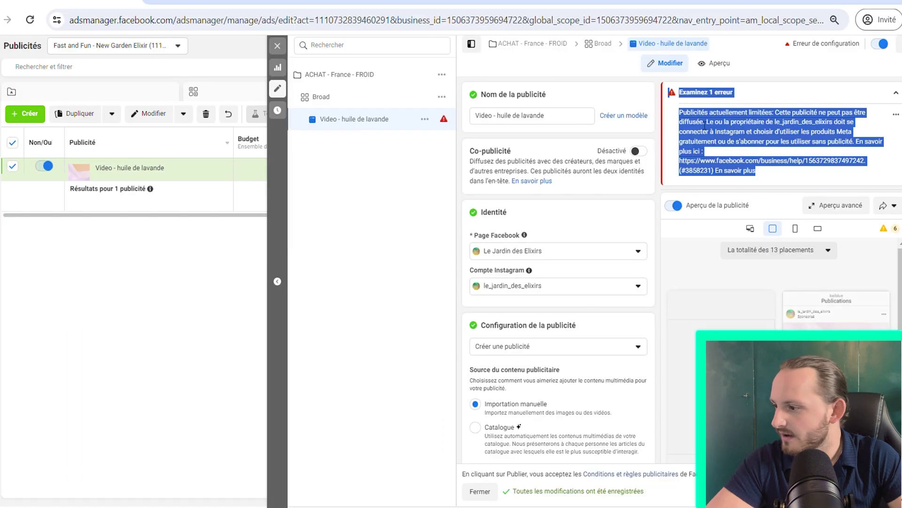
Close the ad editor, clear the ad and ad set selections, and show the campaign's ad sets
{"action": "left_click", "coordinate": [281, 47]}
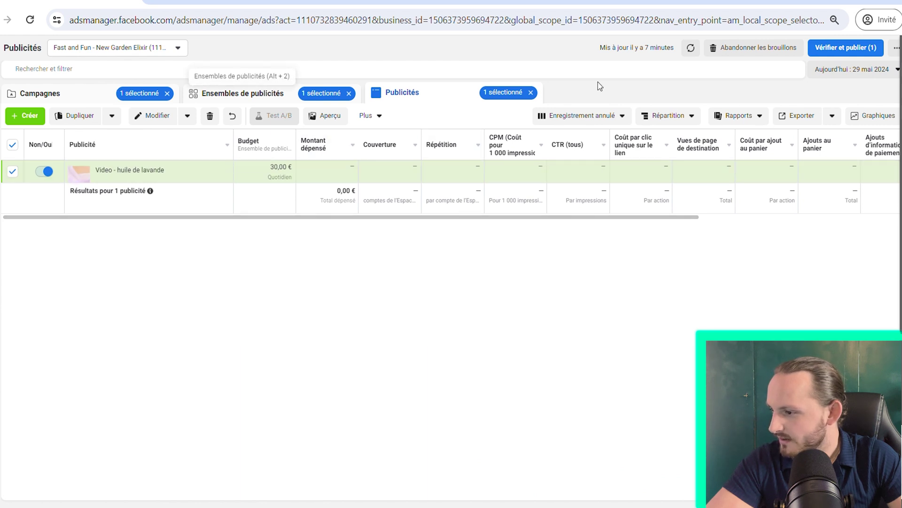
{"action": "left_click", "coordinate": [530, 92]}
{"action": "left_click", "coordinate": [296, 99]}
{"action": "left_click", "coordinate": [348, 93]}
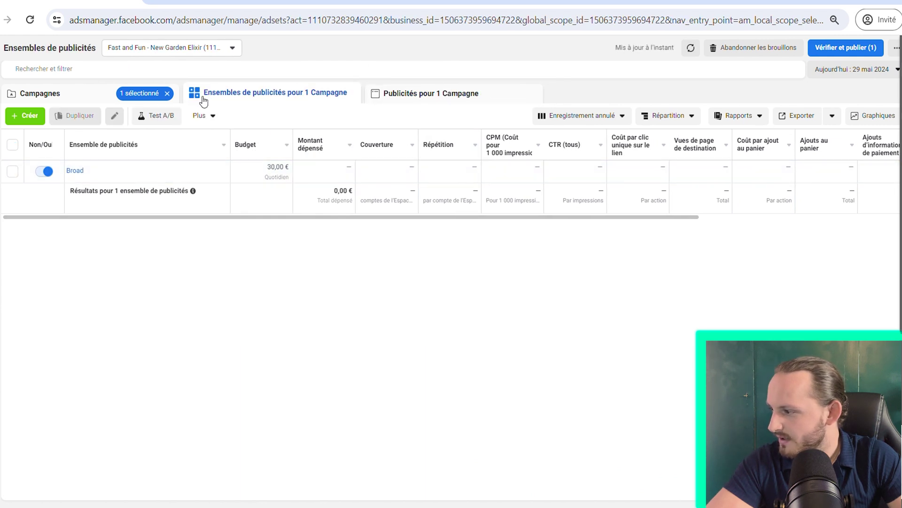
Open the Broad ad set of the ACHAT - France - FROID campaign and check the preview of its Video - huile de lavande ad
{"action": "left_click", "coordinate": [130, 96]}
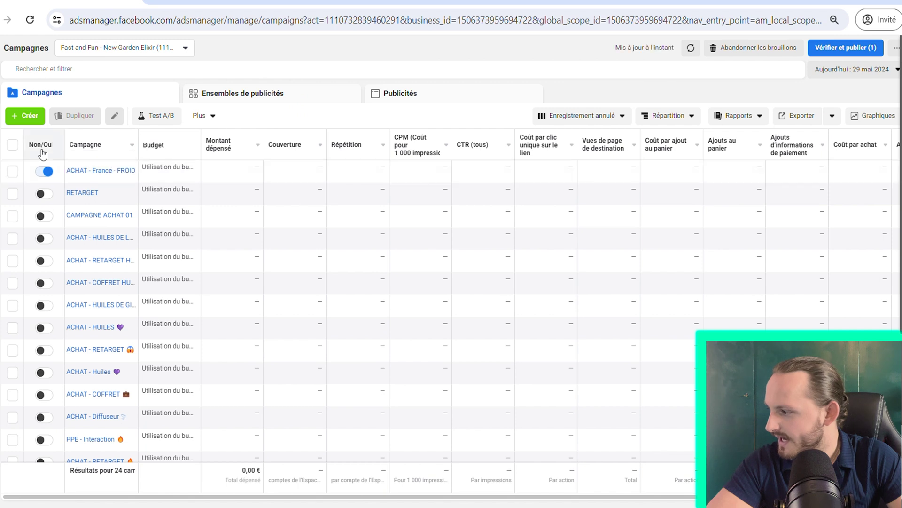
{"action": "left_click", "coordinate": [87, 172]}
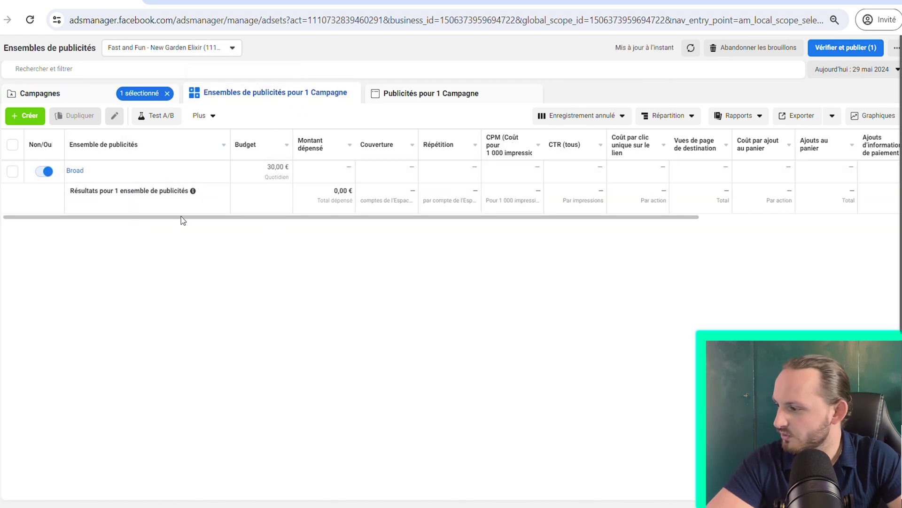
{"action": "left_click", "coordinate": [79, 172]}
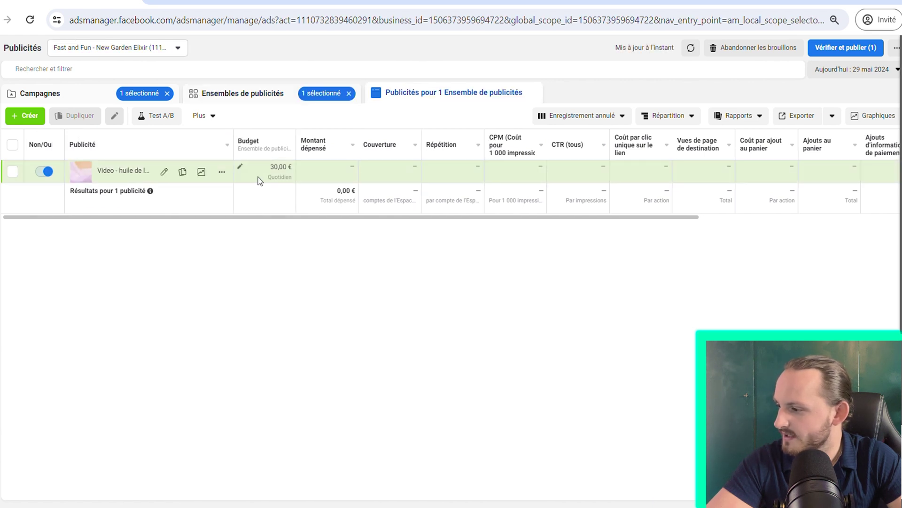
{"action": "left_click", "coordinate": [282, 174]}
{"action": "left_click", "coordinate": [315, 120]}
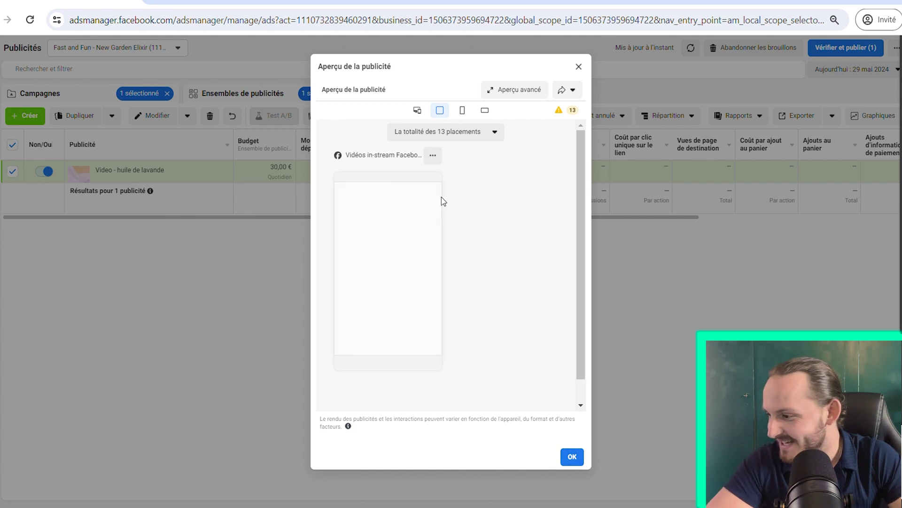
{"action": "left_click", "coordinate": [570, 456]}
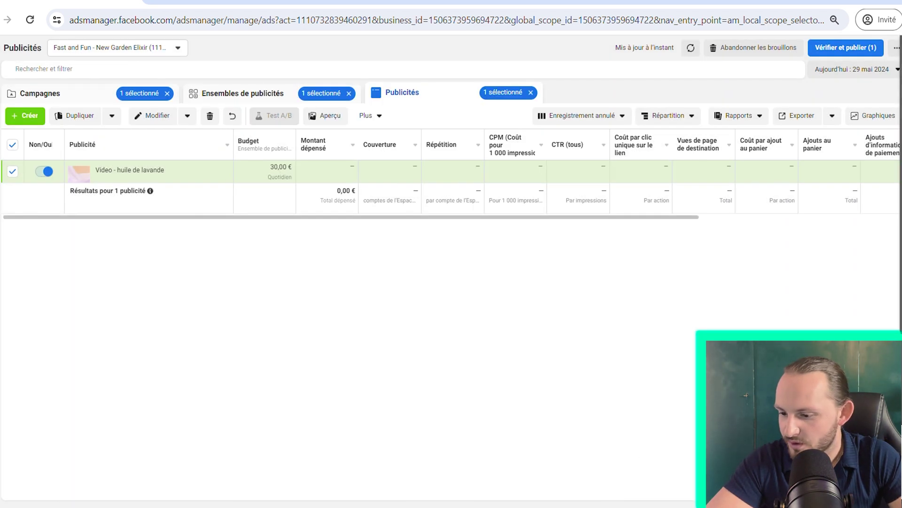
Look through the ad table's metric columns from Budget to Date de création, and the available column presets
{"action": "left_click_drag", "start_coordinate": [427, 216], "coordinate": [691, 217]}
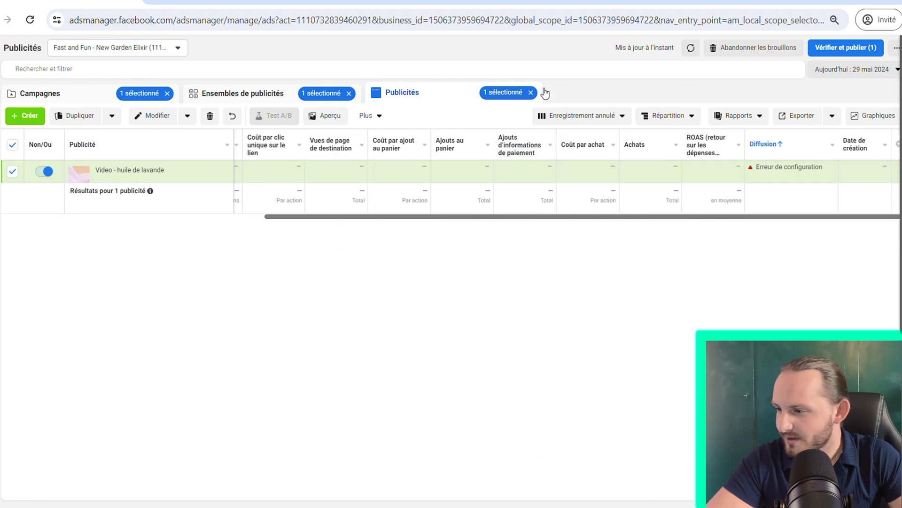
{"action": "left_click", "coordinate": [605, 118]}
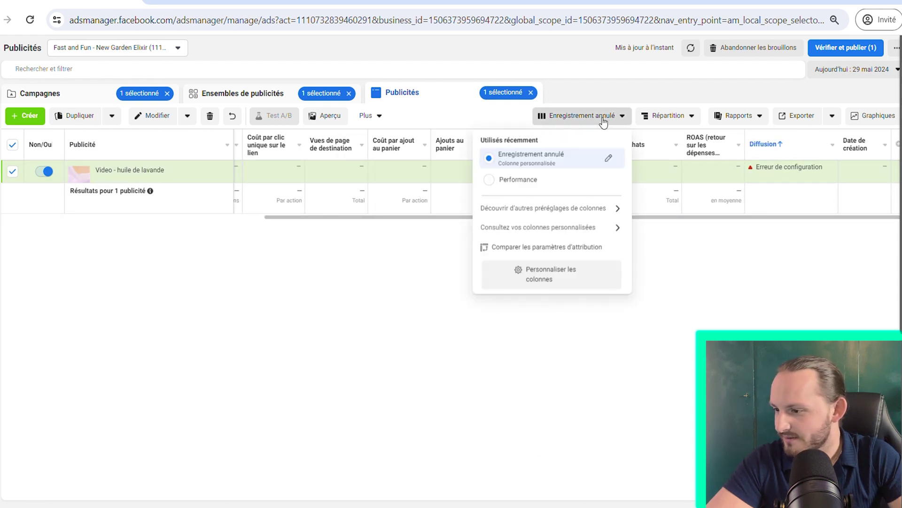
{"action": "left_click", "coordinate": [677, 181]}
{"action": "left_click_drag", "start_coordinate": [675, 215], "coordinate": [267, 252]}
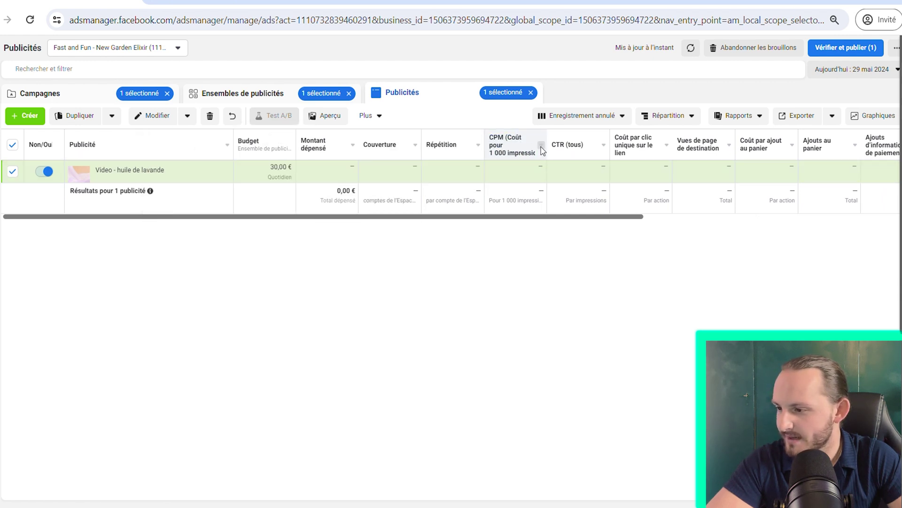
{"action": "scroll", "coordinate": [810, 222], "scroll_direction": "right", "scroll_amount": 5}
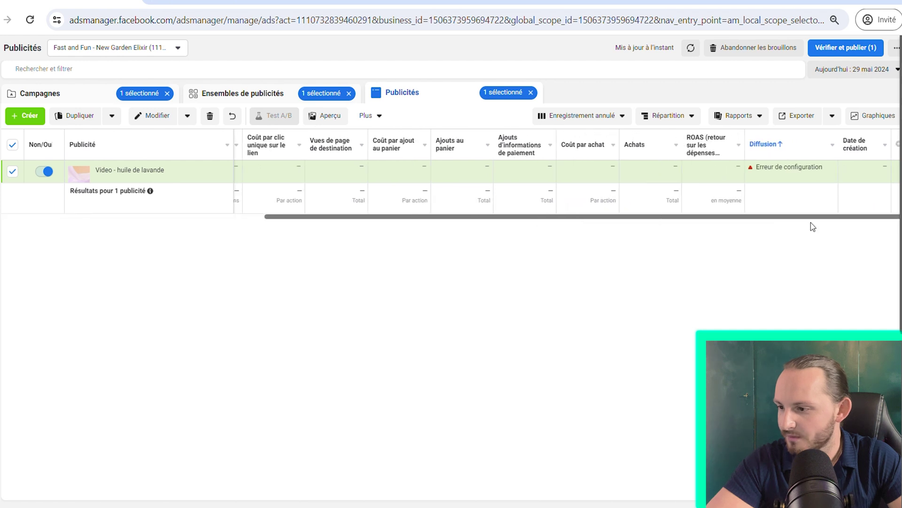
Customize the ad table's columns by searching for "date" and adding Date dernière modification
{"action": "left_click", "coordinate": [616, 117]}
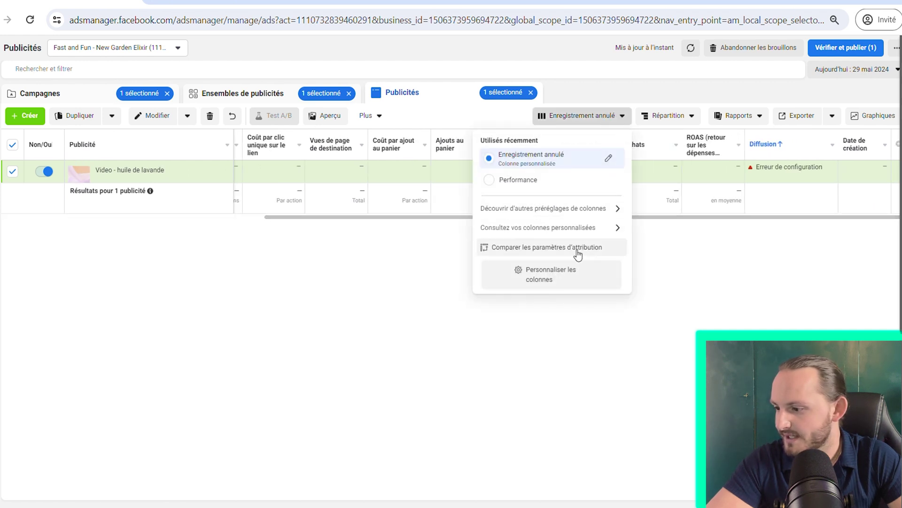
{"action": "left_click", "coordinate": [554, 279]}
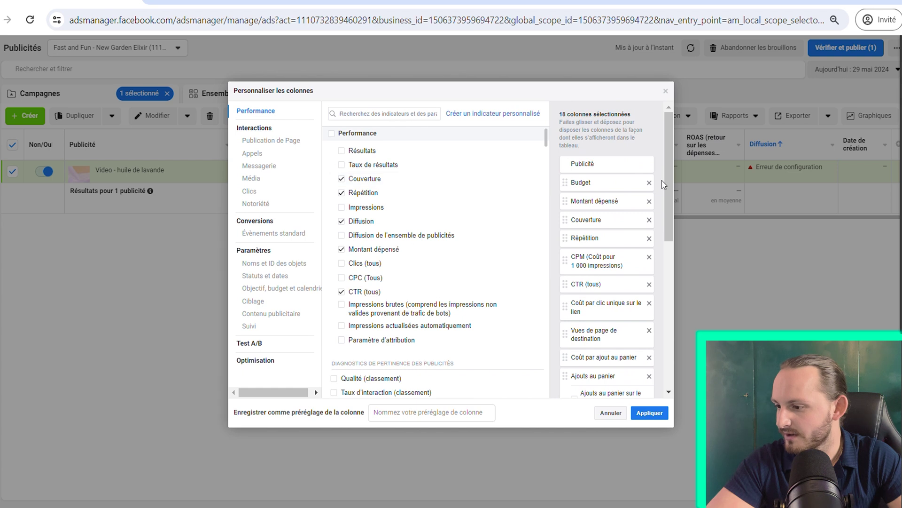
{"action": "left_click", "coordinate": [401, 116]}
{"action": "type", "text": "date"}
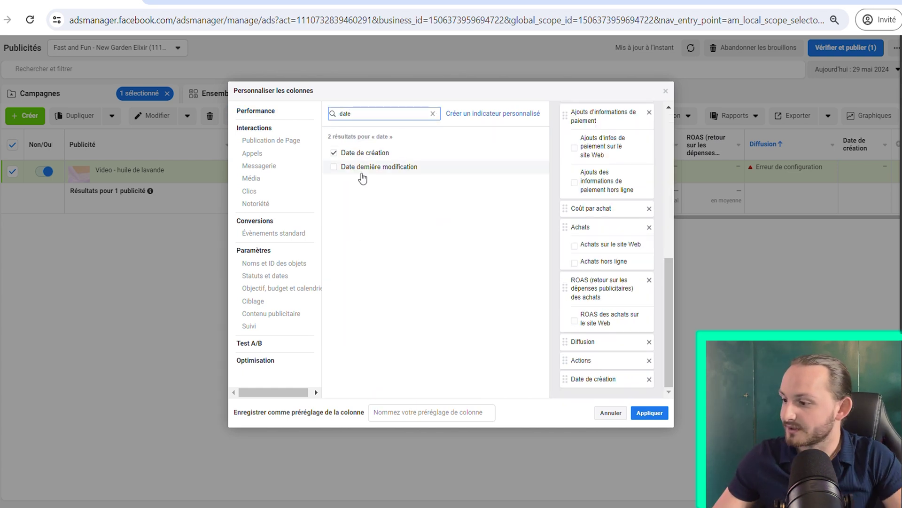
{"action": "left_click", "coordinate": [360, 168]}
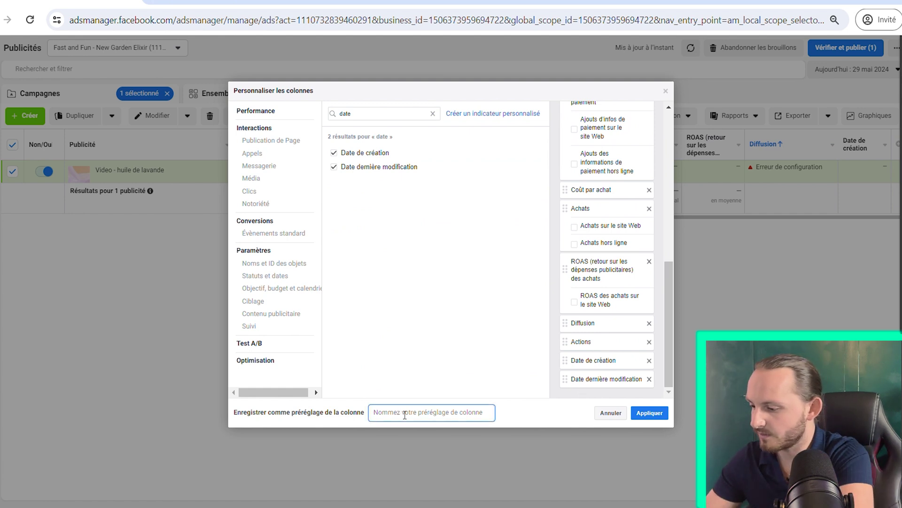
Save the column selection as a preset named with the owner's first name plus "colone", and apply it to the ad table
{"action": "type", "text": "Hugo colone"}
{"action": "left_click", "coordinate": [587, 409]}
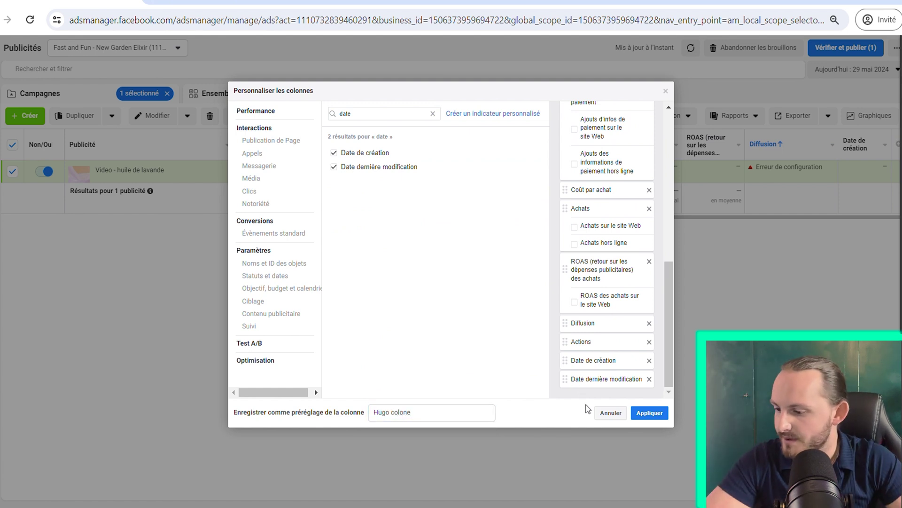
{"action": "left_click", "coordinate": [649, 413]}
{"action": "scroll", "coordinate": [590, 217], "scroll_direction": "right", "scroll_amount": 2}
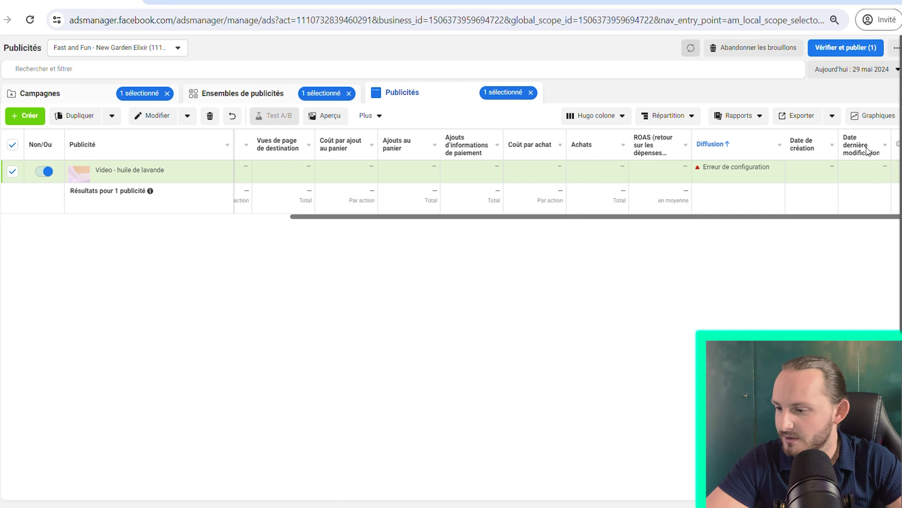
{"action": "scroll", "coordinate": [774, 223], "scroll_direction": "left", "scroll_amount": 5}
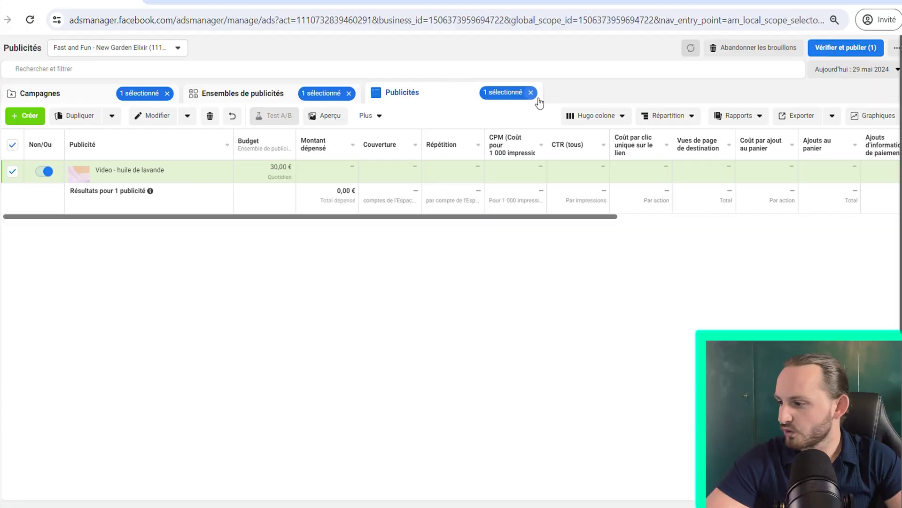
Clear the ad, ad set and campaign selections to show the full list of campaigns
{"action": "left_click", "coordinate": [531, 92]}
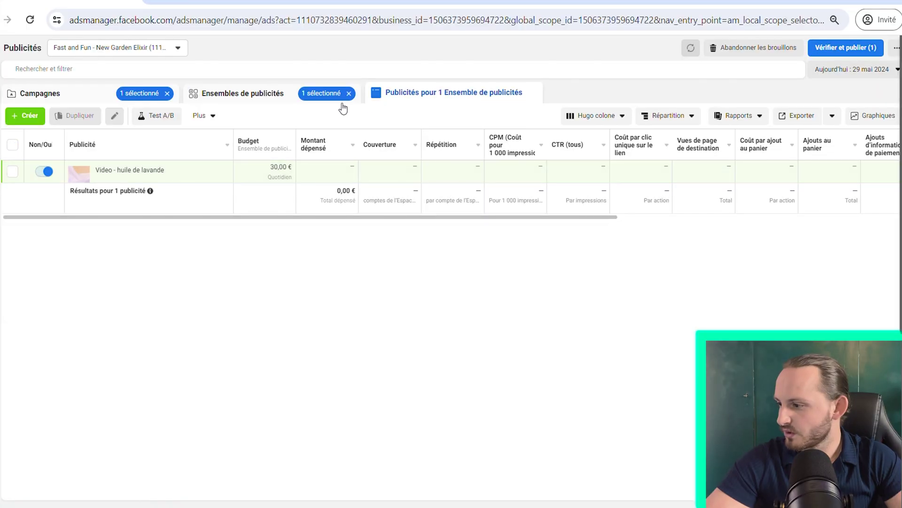
{"action": "left_click", "coordinate": [317, 97]}
{"action": "left_click", "coordinate": [349, 92]}
{"action": "left_click", "coordinate": [42, 93]}
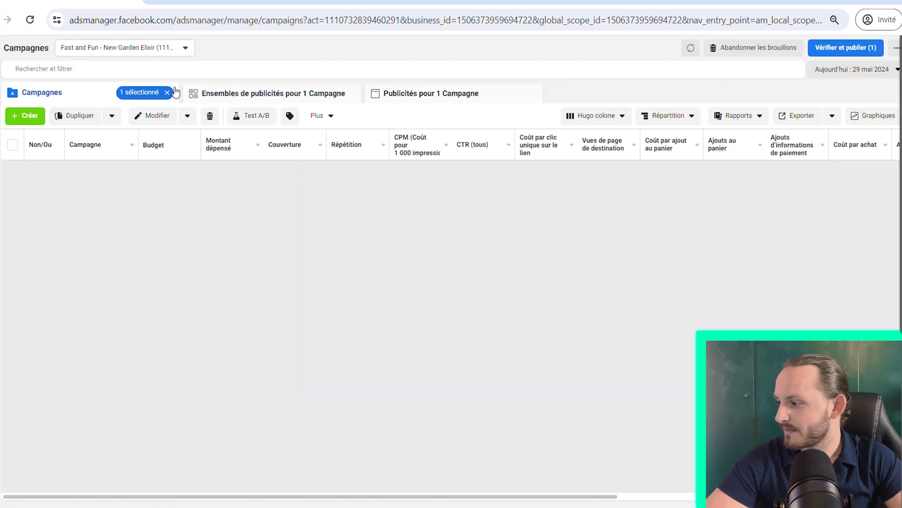
{"action": "left_click", "coordinate": [167, 93]}
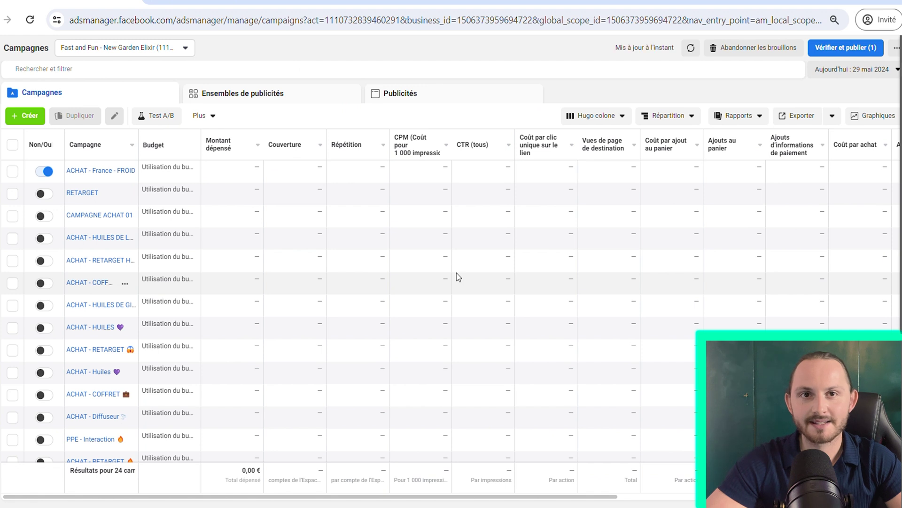
Open the Video - huile de lavande ad of the ACHAT - France - FROID campaign for editing and read its configuration error
{"action": "left_click", "coordinate": [87, 178]}
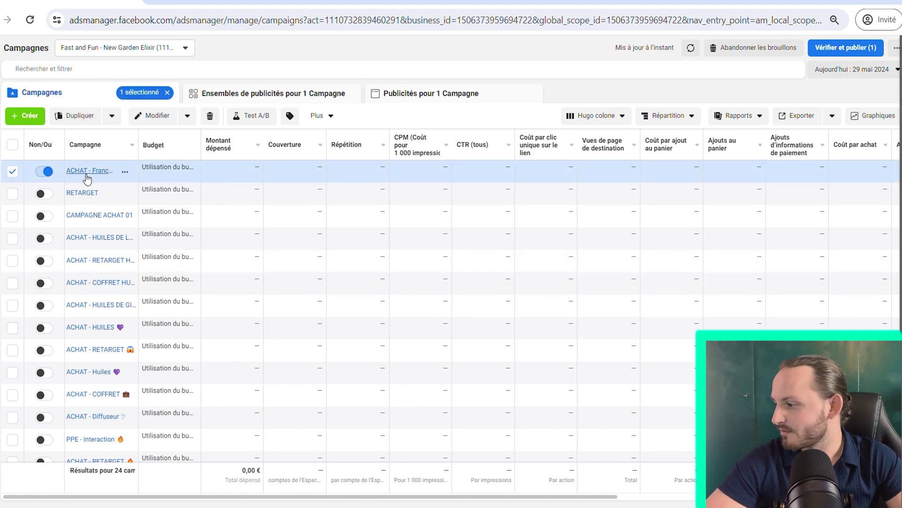
{"action": "left_click", "coordinate": [72, 173]}
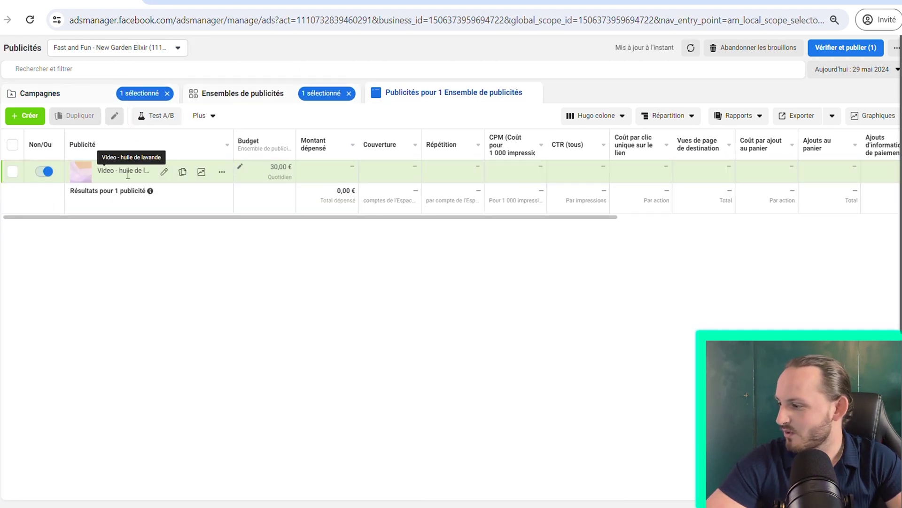
{"action": "left_click", "coordinate": [128, 174]}
{"action": "left_click", "coordinate": [165, 172]}
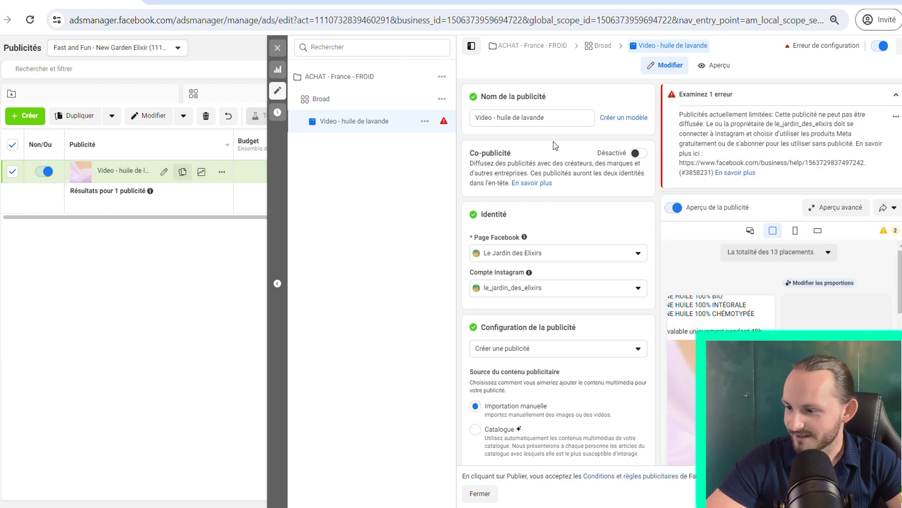
{"action": "left_click_drag", "start_coordinate": [756, 173], "coordinate": [684, 115]}
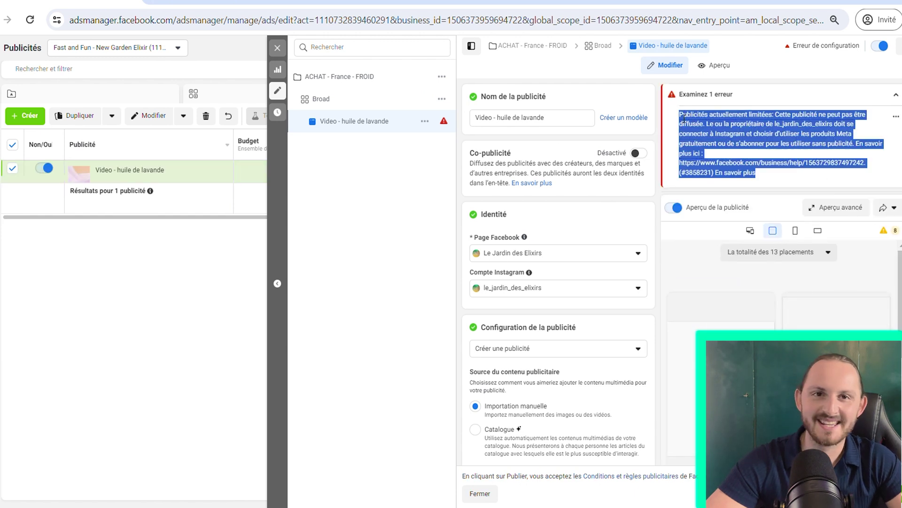
{"action": "left_click", "coordinate": [685, 120]}
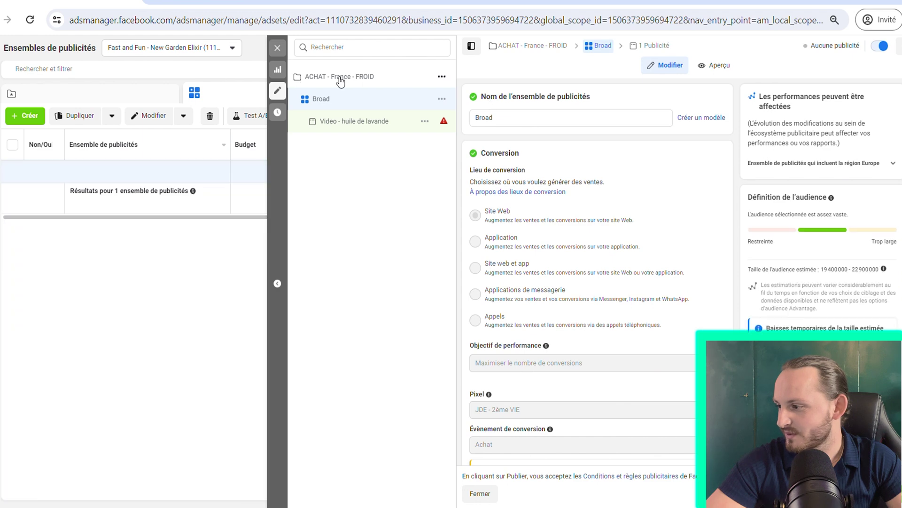
Close the editor and clear all selections, ending on the ad sets of the ACHAT - France - FROID campaign
{"action": "left_click", "coordinate": [336, 77]}
{"action": "left_click", "coordinate": [277, 47]}
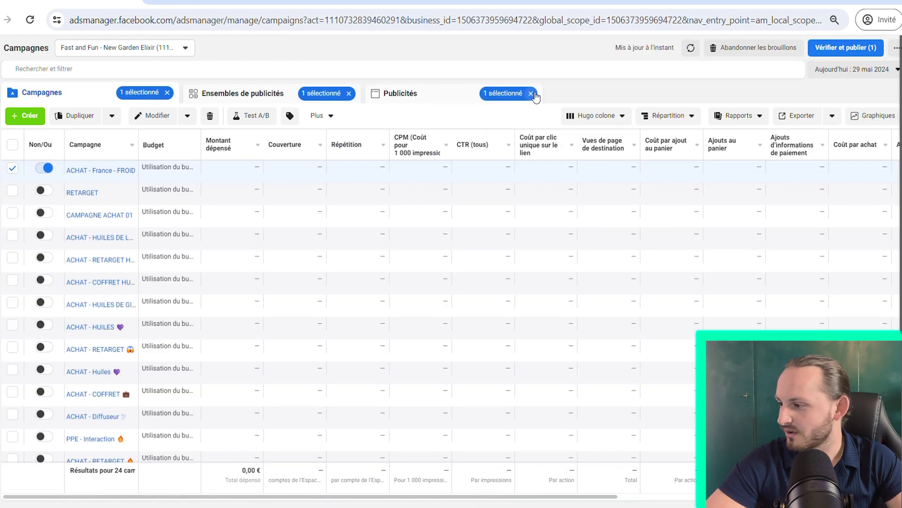
{"action": "left_click", "coordinate": [277, 92]}
{"action": "left_click", "coordinate": [349, 93]}
{"action": "left_click", "coordinate": [143, 92]}
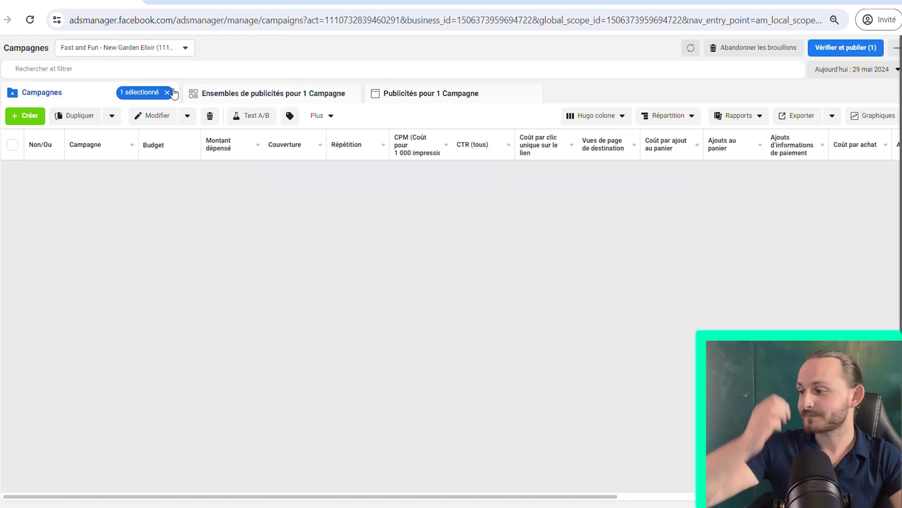
{"action": "left_click", "coordinate": [167, 93]}
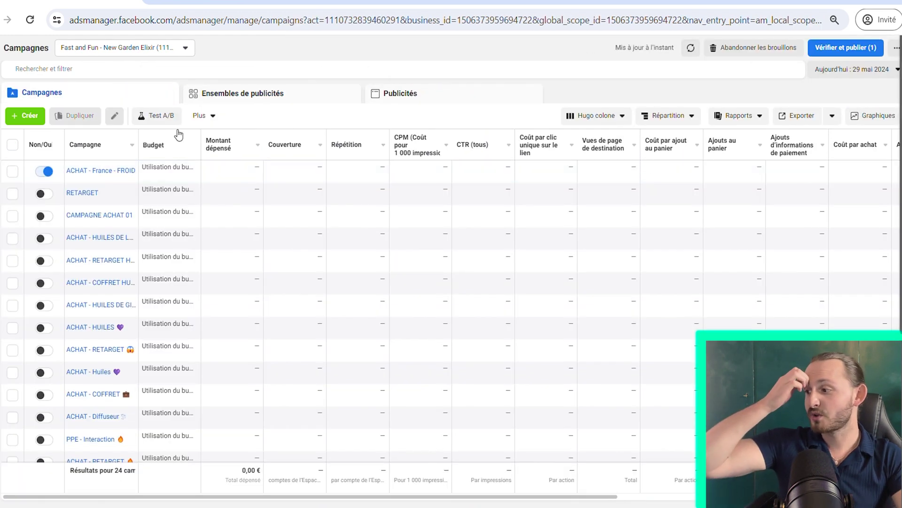
{"action": "left_click", "coordinate": [100, 171]}
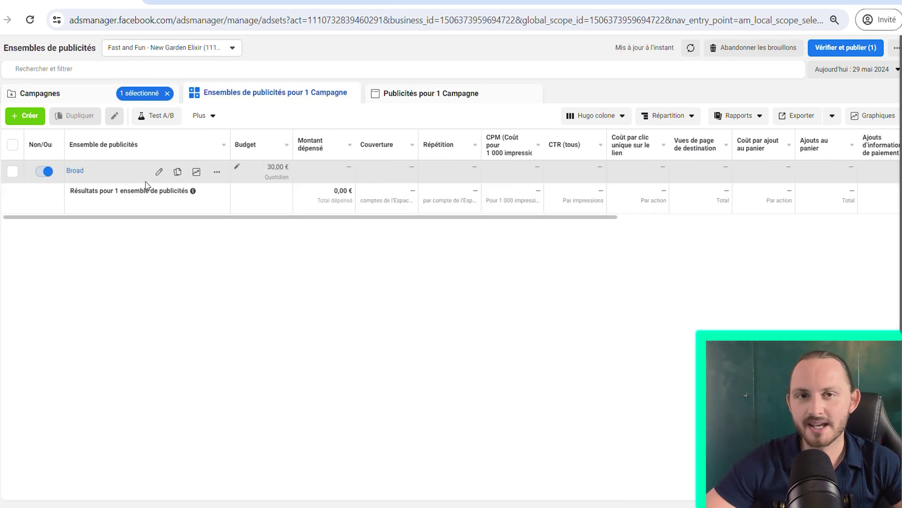